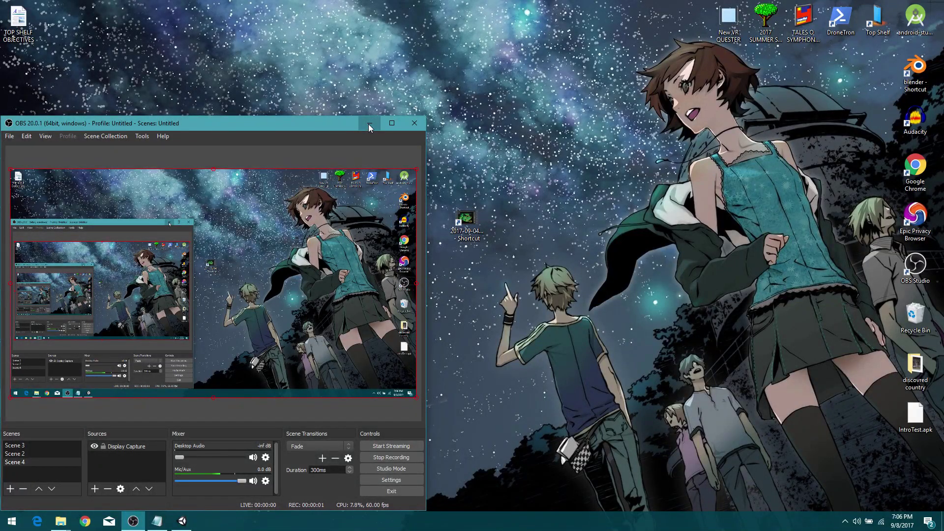
Switch to the DroneTron project in Unity and play-test the Intro scene.
{"action": "left_click", "coordinate": [369, 128]}
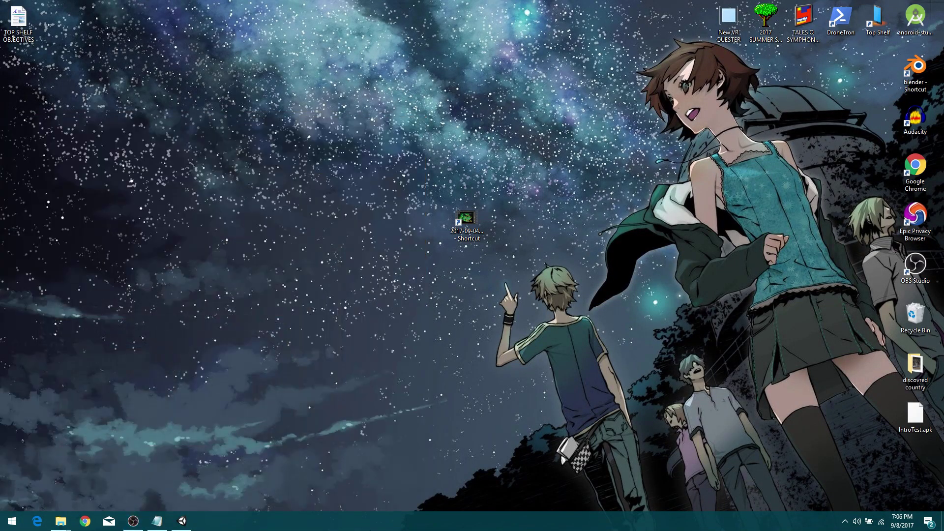
{"action": "left_click", "coordinate": [181, 521]}
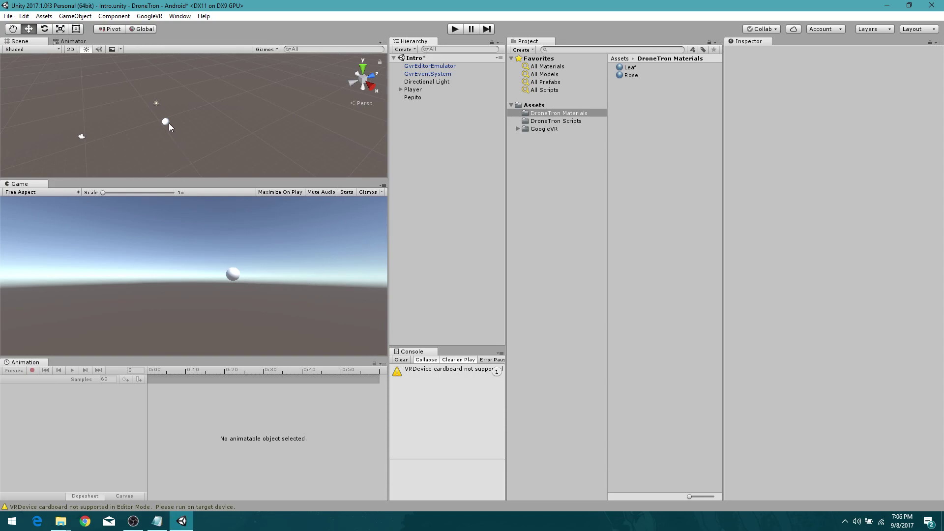
{"action": "left_click_drag", "start_coordinate": [170, 124], "coordinate": [232, 140], "text": "alt"}
{"action": "left_click_drag", "start_coordinate": [154, 115], "coordinate": [187, 126], "text": "alt"}
{"action": "middle_click_drag", "start_coordinate": [186, 126], "coordinate": [256, 105]}
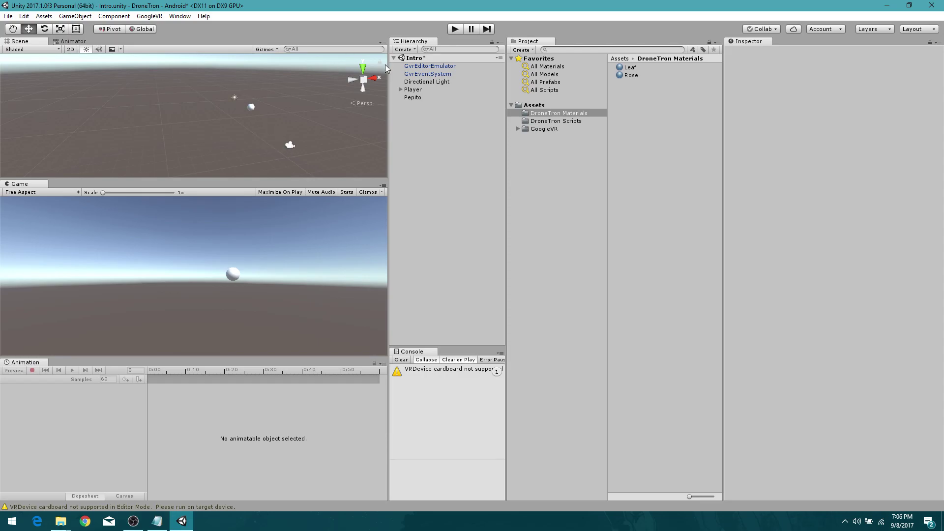
{"action": "left_click", "coordinate": [456, 28]}
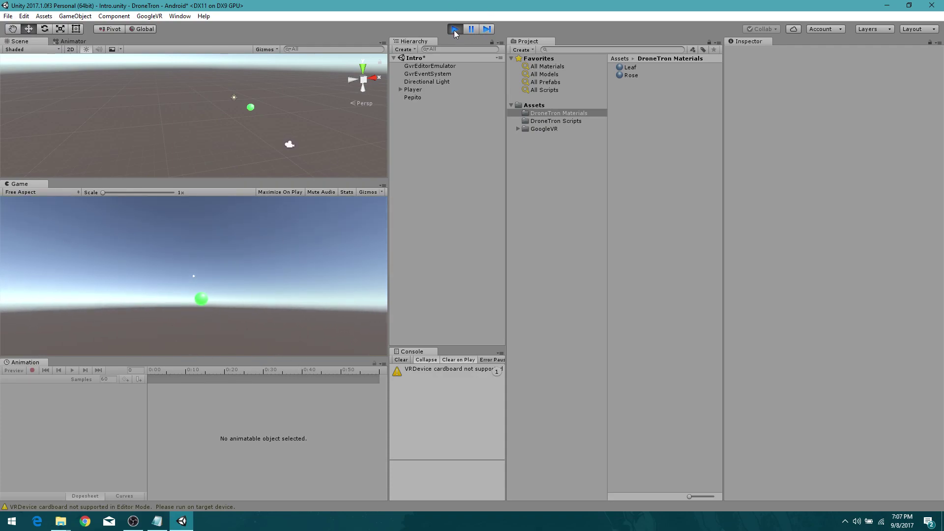
{"action": "left_click", "coordinate": [455, 28]}
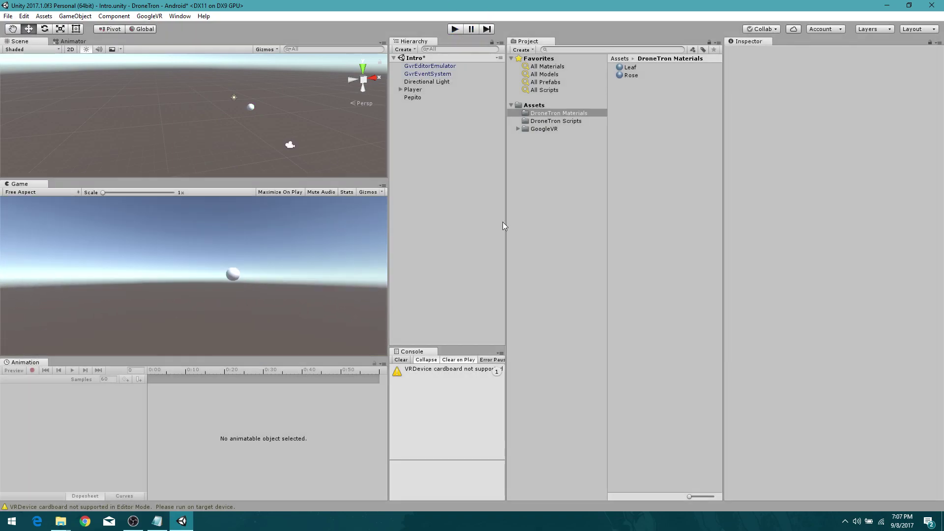
Add a 3D cube to the Intro scene's hierarchy.
{"action": "right_click", "coordinate": [406, 155]}
{"action": "left_click", "coordinate": [424, 133]}
{"action": "right_click", "coordinate": [424, 146]}
{"action": "mouse_move", "coordinate": [477, 236]}
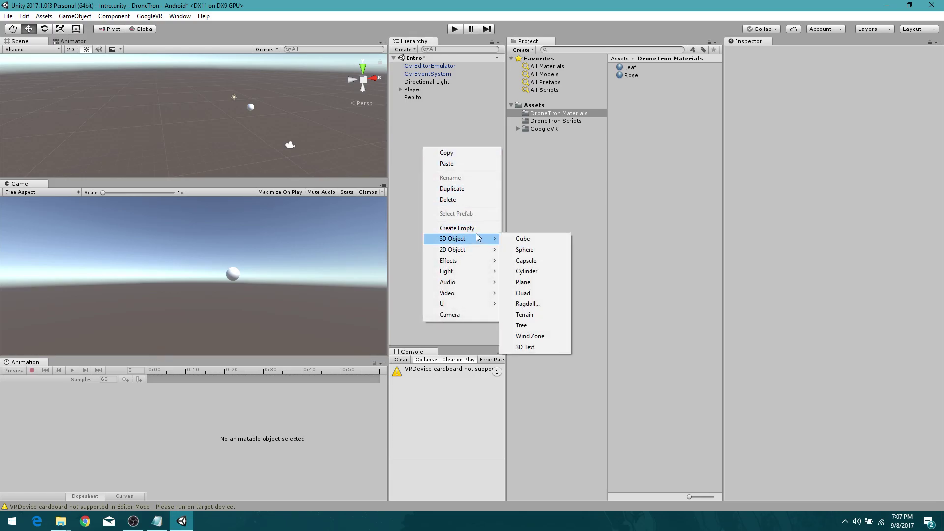
{"action": "left_click", "coordinate": [523, 239]}
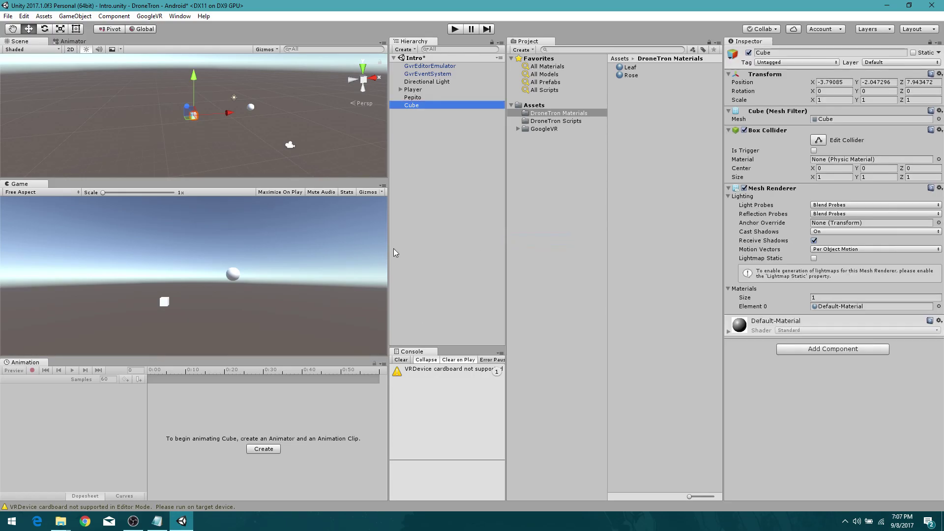
Scale the cube into a wide flat panel, about 10.8 in X and 3.92 in Y.
{"action": "left_click", "coordinate": [62, 30]}
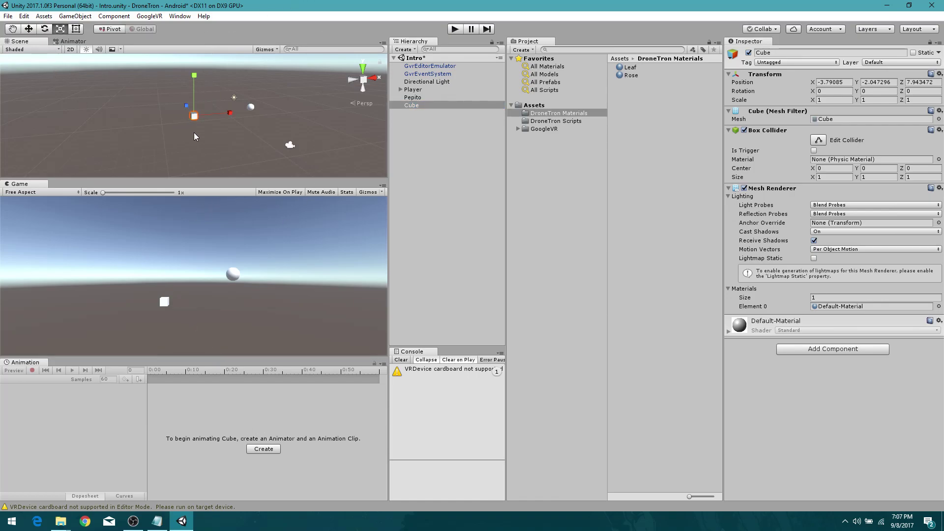
{"action": "middle_click_drag", "start_coordinate": [195, 137], "coordinate": [214, 142]}
{"action": "left_click_drag", "start_coordinate": [247, 121], "coordinate": [624, 113]}
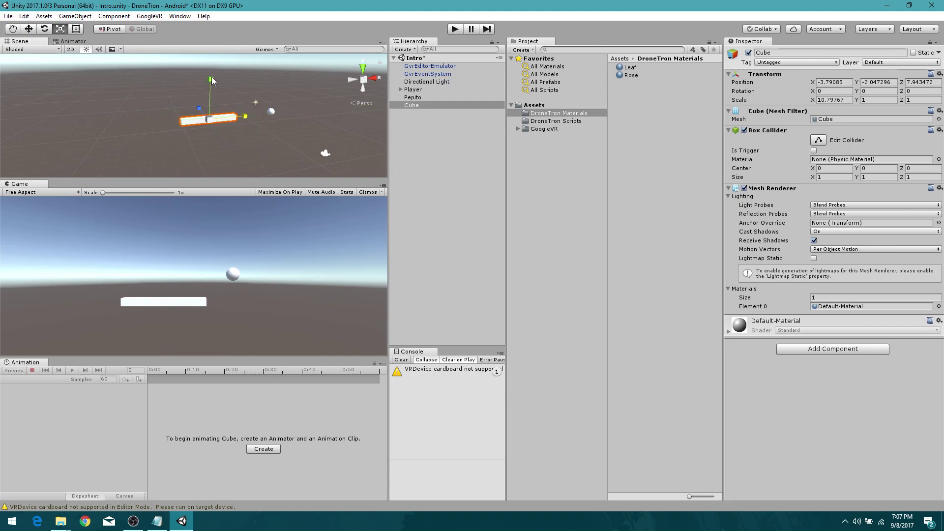
{"action": "left_click_drag", "start_coordinate": [212, 78], "coordinate": [208, 17]}
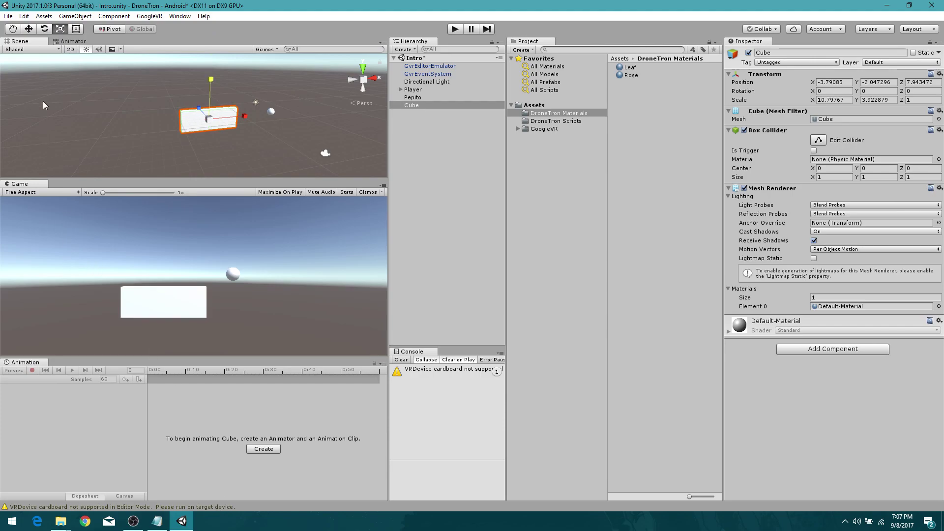
Move the panel cube behind the Pepito sphere, to about X -0.07, Y 1.61, Z 0.58.
{"action": "left_click", "coordinate": [28, 29]}
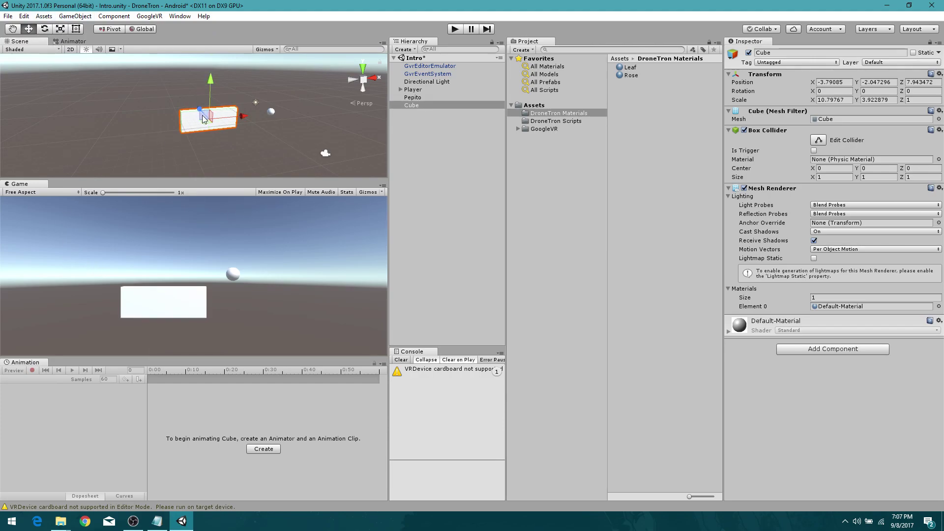
{"action": "left_click_drag", "start_coordinate": [205, 116], "coordinate": [245, 119]}
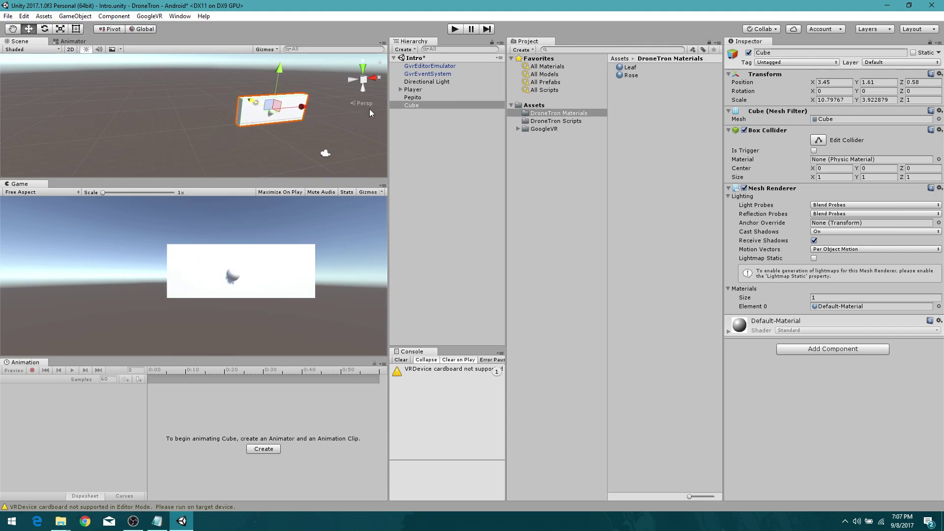
{"action": "left_click", "coordinate": [413, 97]}
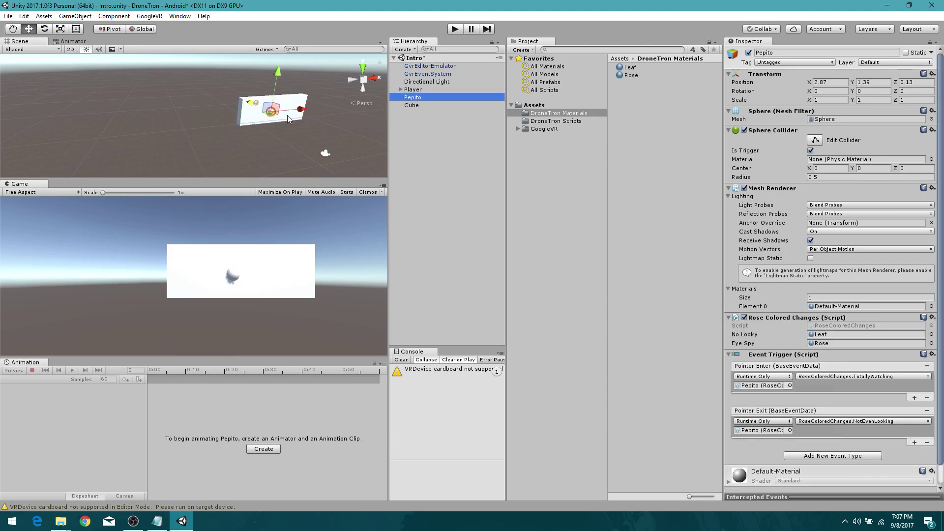
{"action": "left_click", "coordinate": [412, 105]}
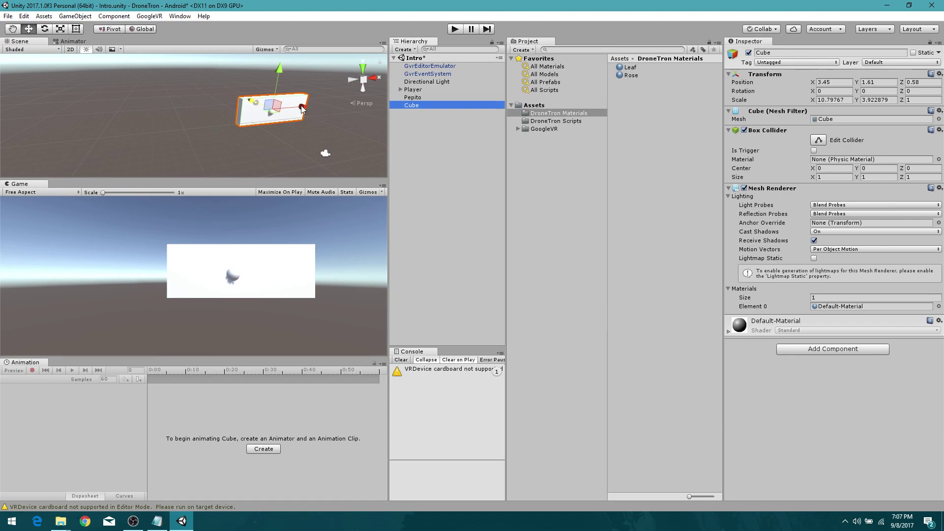
{"action": "left_click_drag", "start_coordinate": [302, 108], "coordinate": [280, 108]}
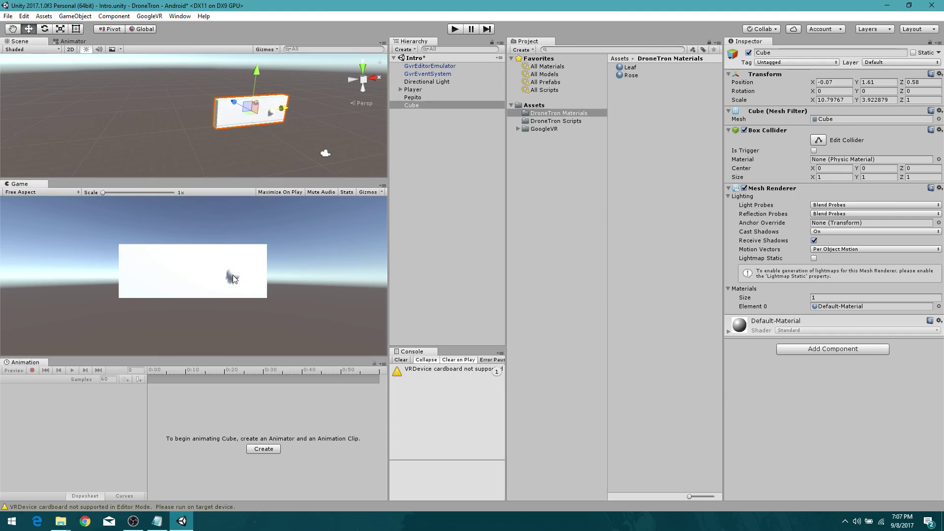
Move the Pepito sphere to the panel's lower right corner, at about X 4.35, Y 0.62.
{"action": "left_click", "coordinate": [274, 117]}
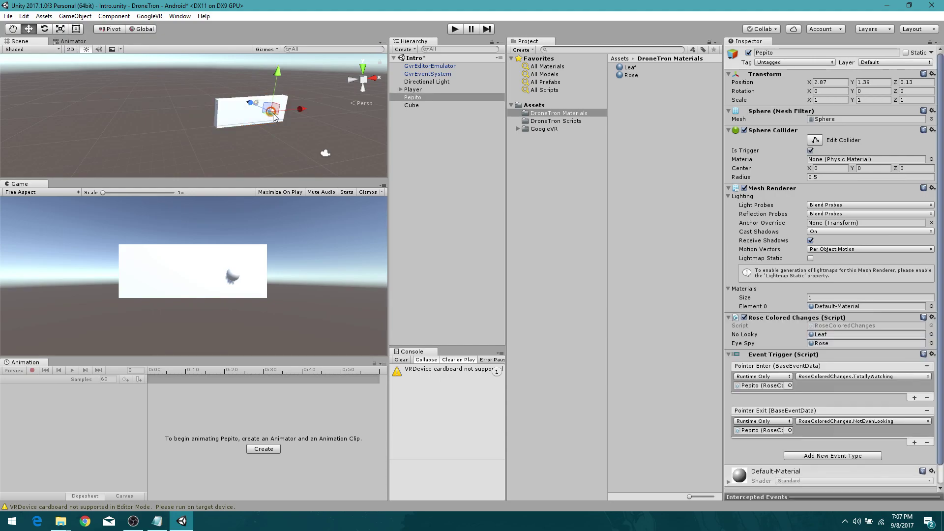
{"action": "left_click_drag", "start_coordinate": [270, 110], "coordinate": [276, 114]}
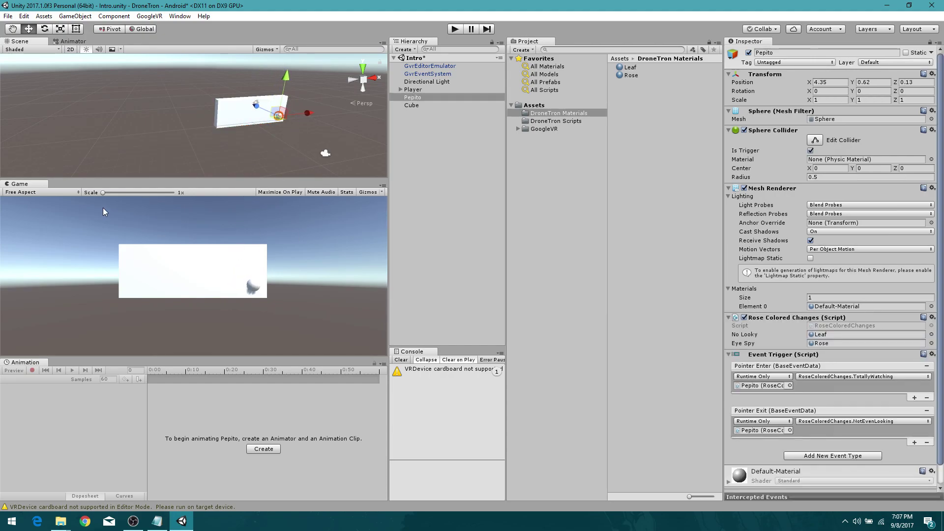
Play-test the scene, turning the simulated head view around the panel and sphere, and stop the run.
{"action": "left_click", "coordinate": [454, 29]}
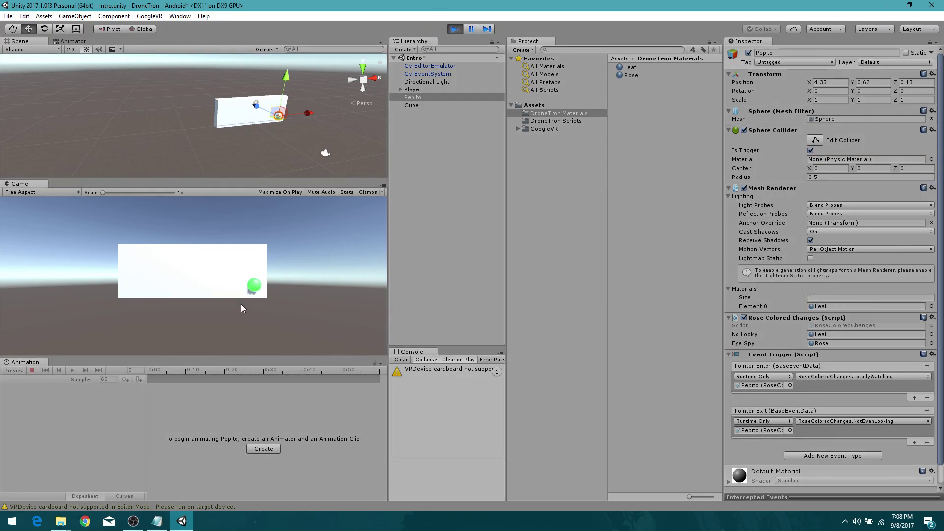
{"action": "key", "text": "alt"}
{"action": "key", "text": "alt"}
{"action": "key", "text": "alt"}
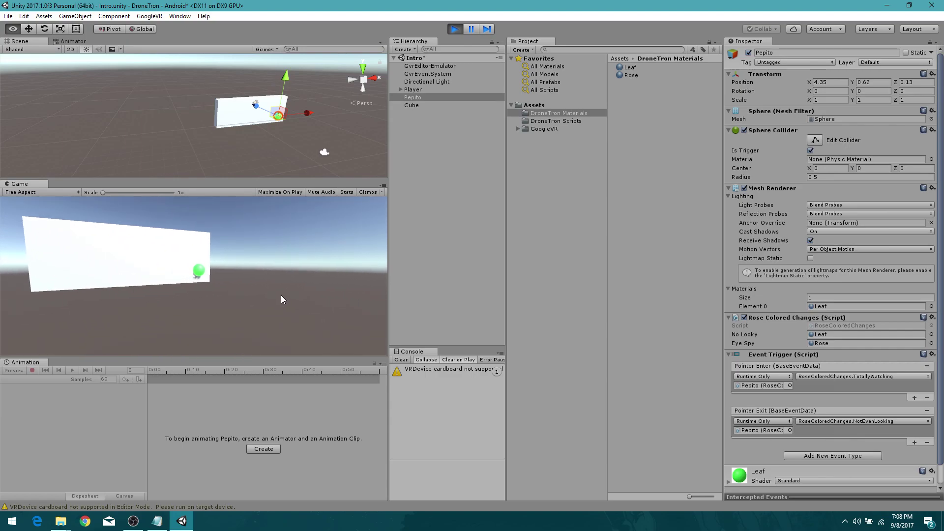
{"action": "key", "text": "alt"}
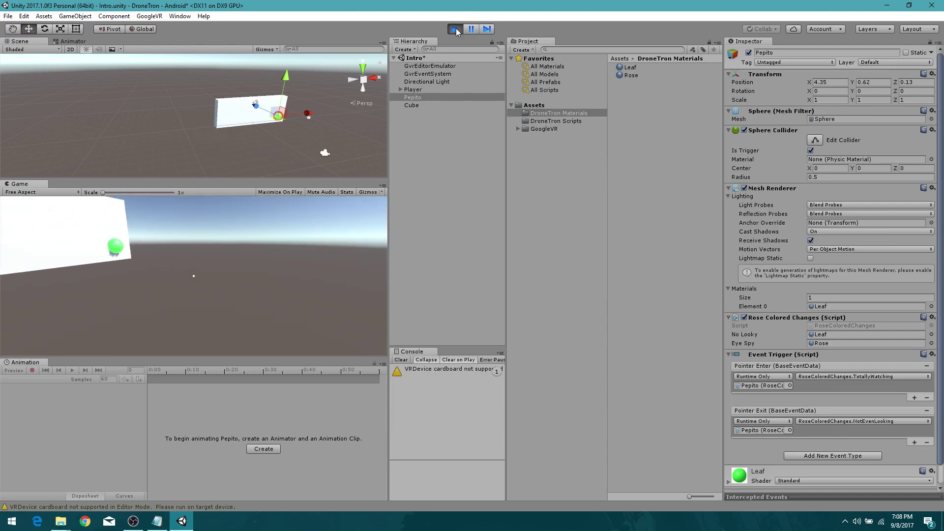
{"action": "left_click", "coordinate": [454, 28]}
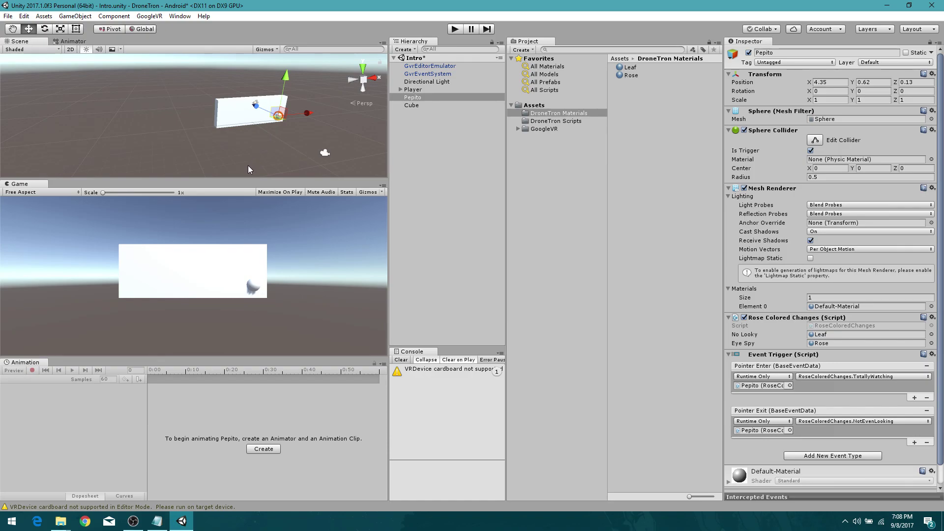
Rename the cube as Menu.
{"action": "left_click", "coordinate": [411, 105]}
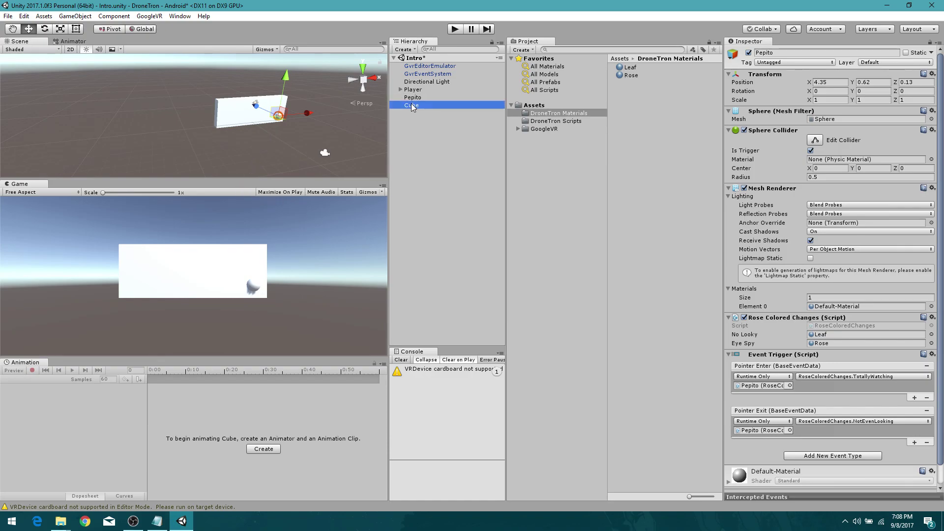
{"action": "left_click", "coordinate": [770, 52]}
{"action": "key", "text": "Home"}
{"action": "type", "text": "Menu"}
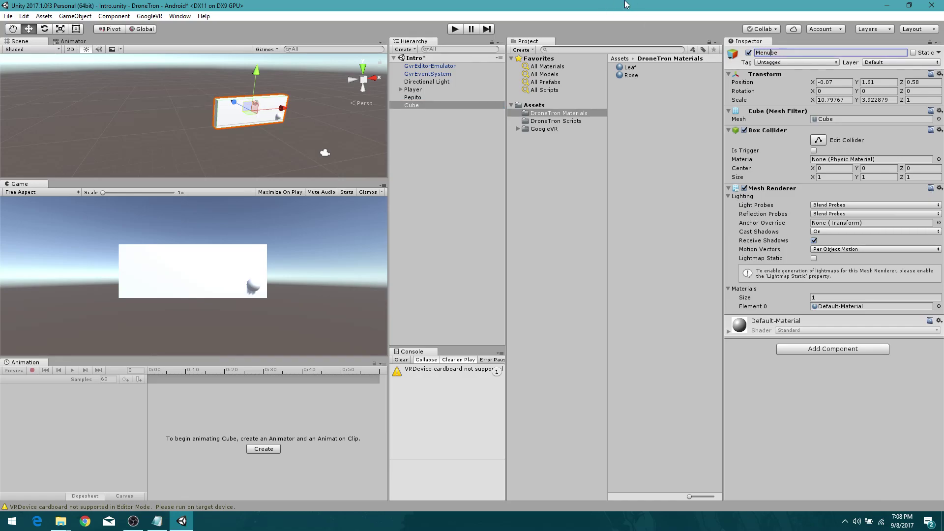
{"action": "key", "text": "Return"}
Duplicate the Menu object and name the copy OtherMenu.
{"action": "right_click", "coordinate": [414, 105]}
{"action": "left_click", "coordinate": [451, 145]}
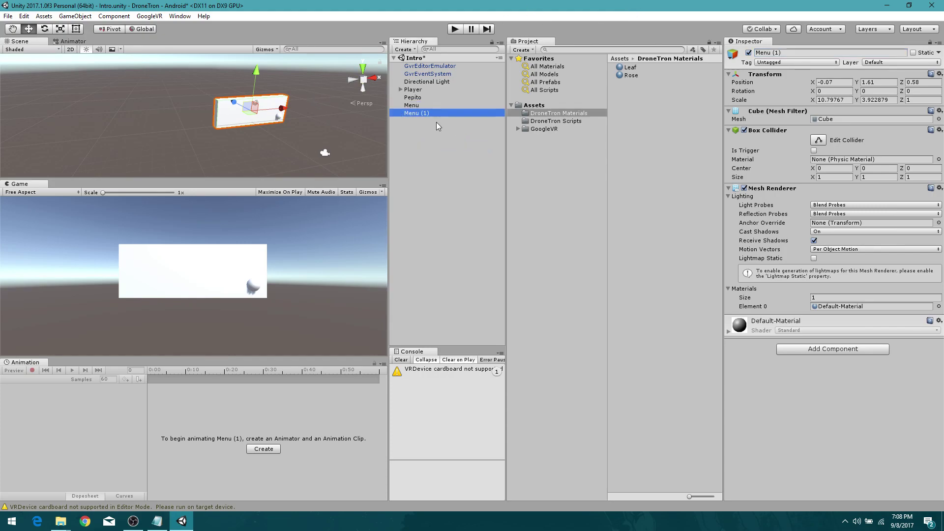
{"action": "left_click", "coordinate": [782, 53]}
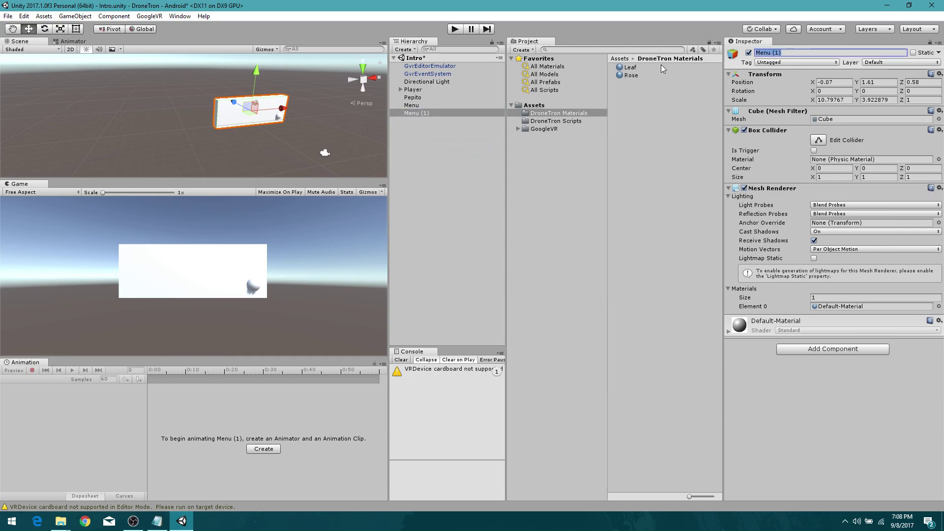
{"action": "key", "text": "End"}
{"action": "key", "text": "BackSpace"}
{"action": "key", "text": "BackSpace"}
{"action": "key", "text": "BackSpace"}
{"action": "key", "text": "BackSpace"}
{"action": "key", "text": "BackSpace"}
{"action": "key", "text": "BackSpace"}
{"action": "key", "text": "BackSpace"}
{"action": "key", "text": "BackSpace"}
{"action": "type", "text": "OtherMenu"}
{"action": "key", "text": "Return"}
Create a new material named Menu in the DroneTron Materials folder.
{"action": "right_click", "coordinate": [652, 226]}
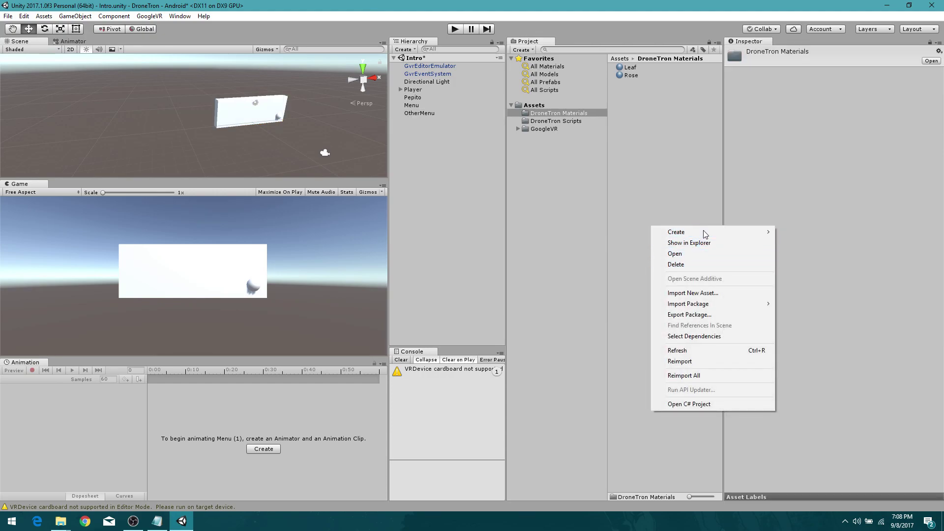
{"action": "mouse_move", "coordinate": [705, 234]}
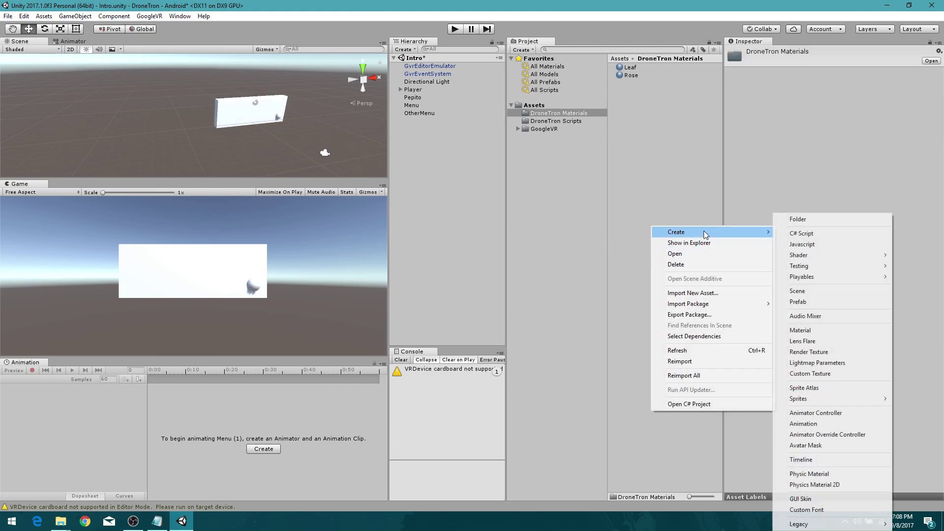
{"action": "left_click", "coordinate": [820, 330]}
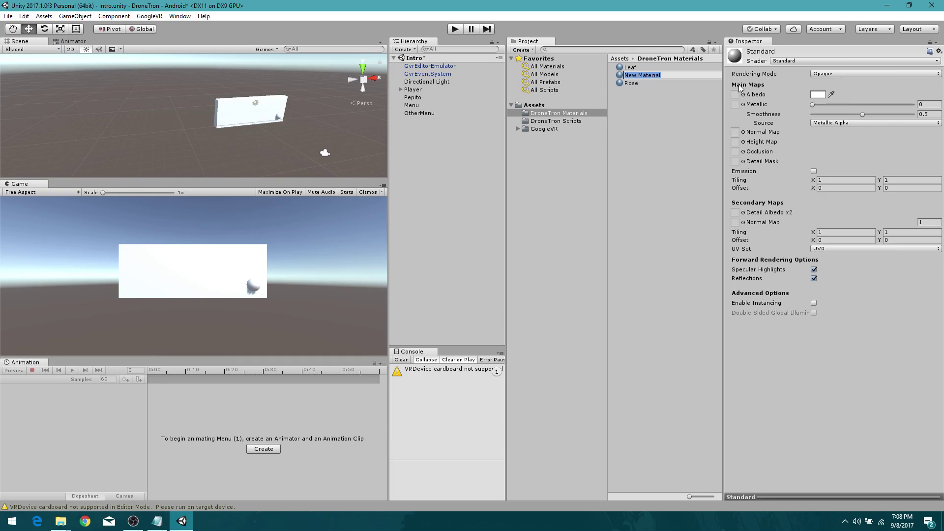
{"action": "type", "text": "Menu"}
{"action": "key", "text": "Return"}
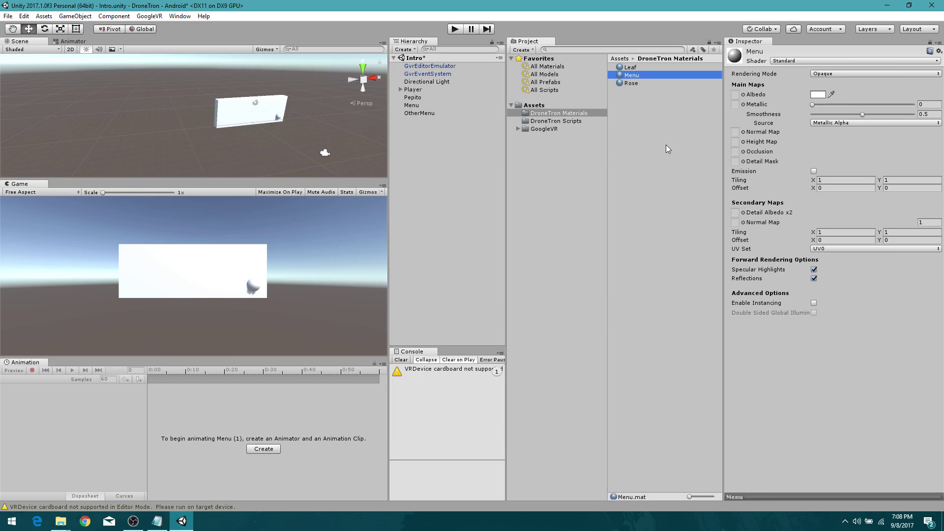
Create a second material named OtherMenu in the DroneTron Materials folder.
{"action": "right_click", "coordinate": [668, 148]}
{"action": "mouse_move", "coordinate": [727, 153]}
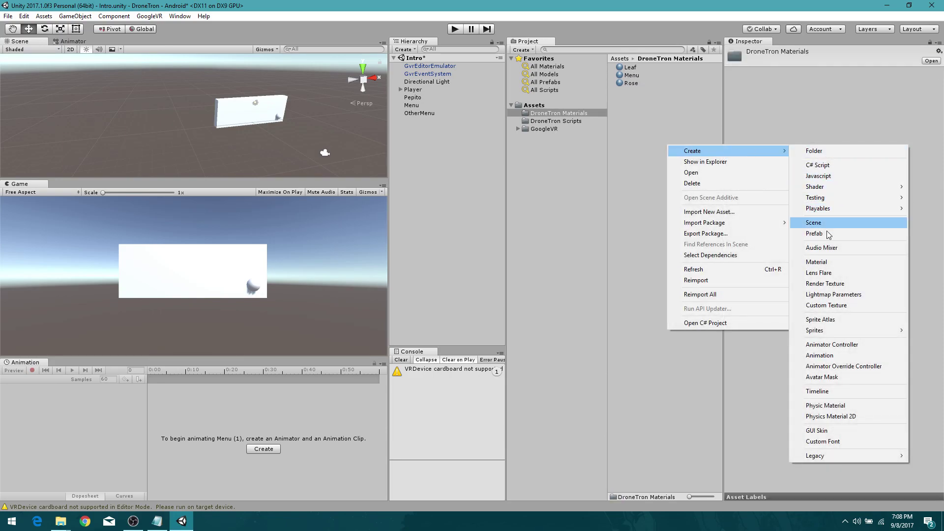
{"action": "left_click", "coordinate": [818, 261]}
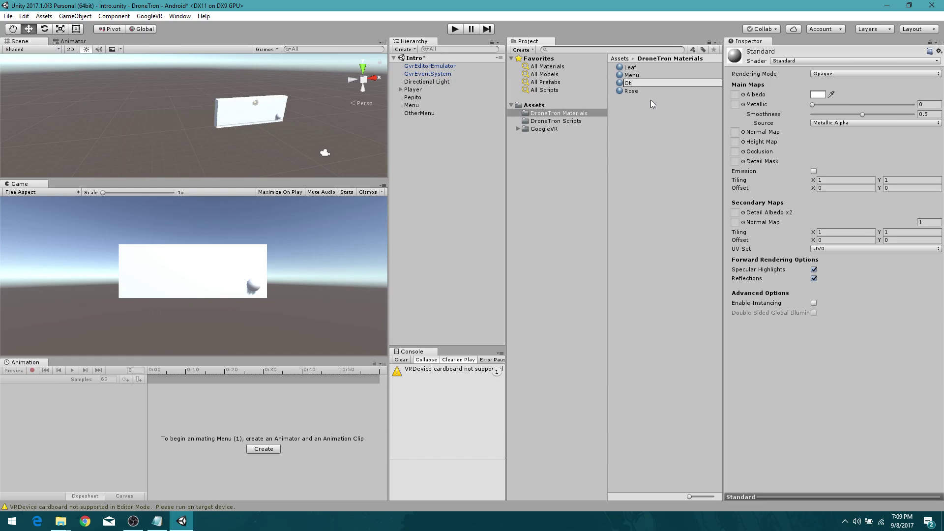
{"action": "type", "text": "OtherMenu"}
{"action": "key", "text": "Return"}
Set the OtherMenu material's albedo colour to golden orange, about hex FFB900.
{"action": "left_click", "coordinate": [818, 94]}
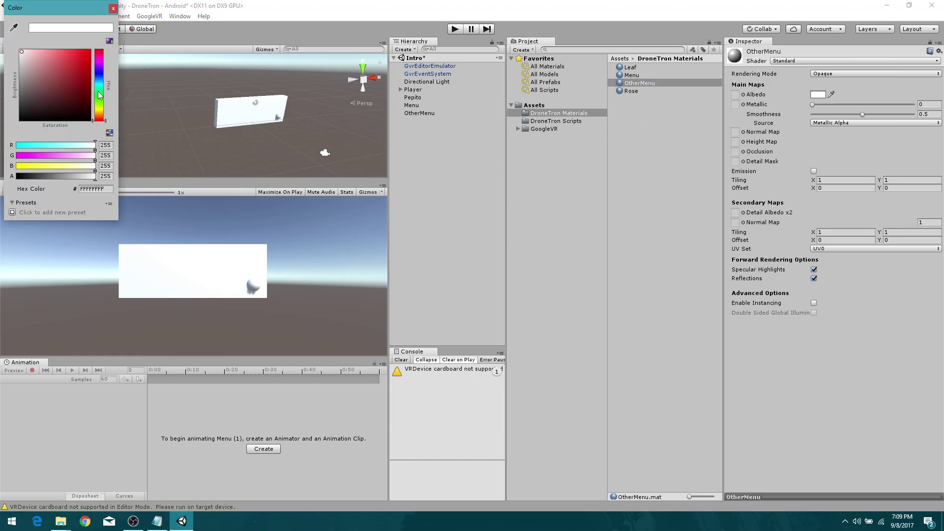
{"action": "left_click_drag", "start_coordinate": [75, 87], "coordinate": [89, 51]}
{"action": "left_click_drag", "start_coordinate": [99, 100], "coordinate": [99, 113]}
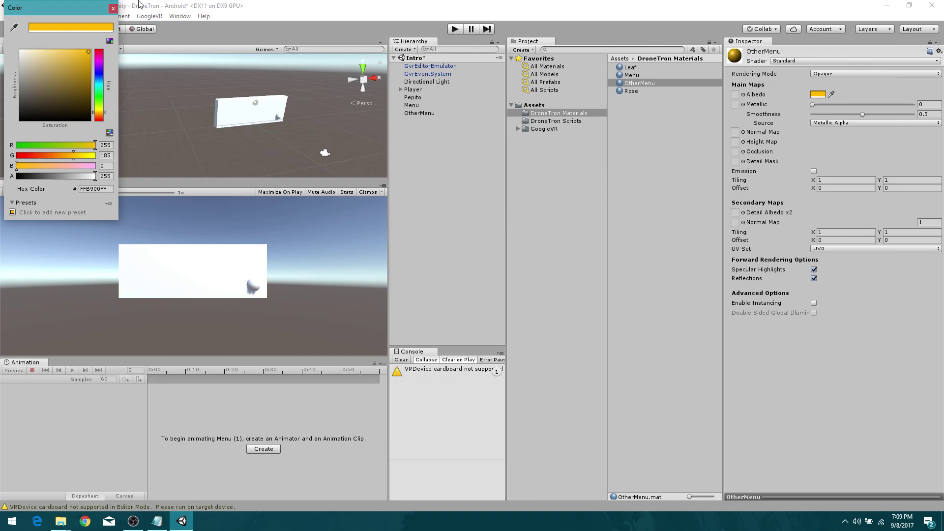
{"action": "left_click", "coordinate": [118, 8]}
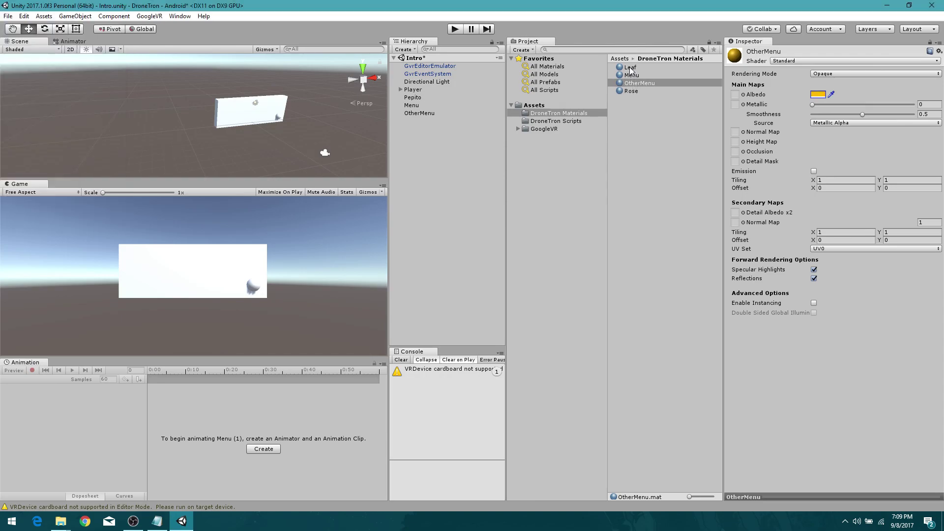
Set the Menu material's albedo colour to purple, hex 9D00FF.
{"action": "left_click", "coordinate": [630, 67]}
{"action": "left_click", "coordinate": [632, 76]}
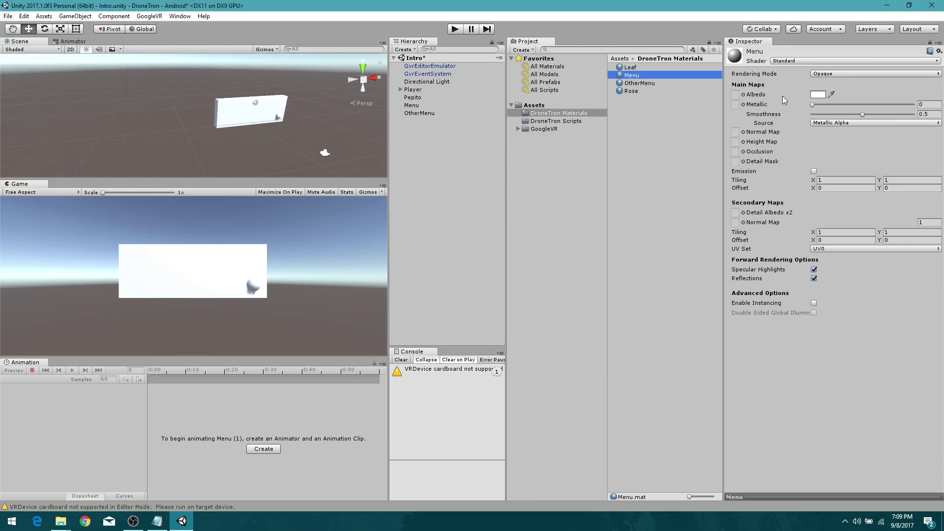
{"action": "left_click", "coordinate": [820, 95]}
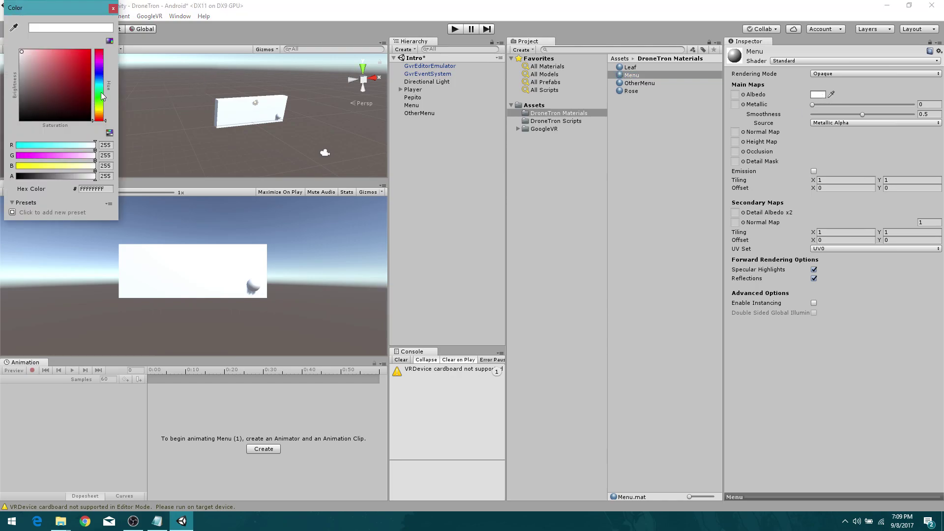
{"action": "mouse_move", "coordinate": [101, 92]}
{"action": "left_mouse_down"}
{"action": "mouse_move", "coordinate": [99, 68]}
{"action": "mouse_move", "coordinate": [99, 78]}
{"action": "mouse_move", "coordinate": [118, 47]}
{"action": "mouse_move", "coordinate": [99, 62]}
{"action": "left_mouse_up"}
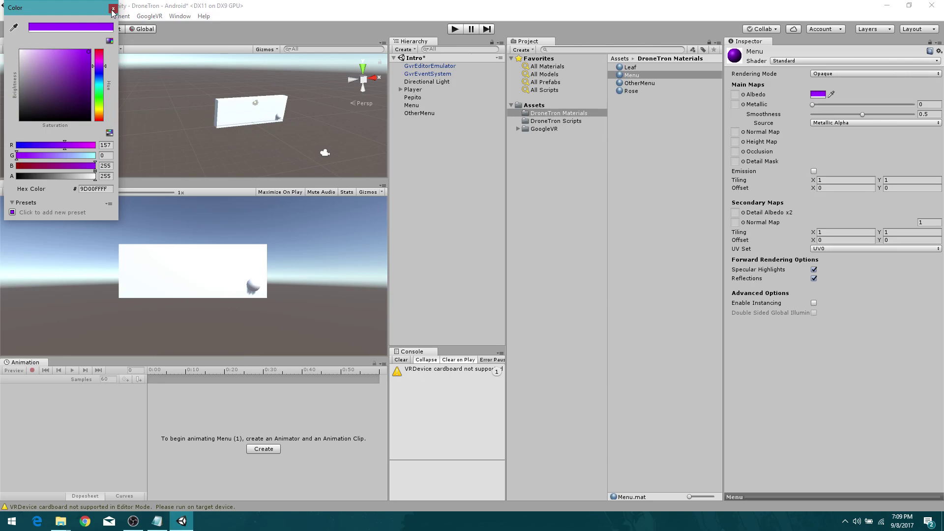
{"action": "left_click", "coordinate": [113, 9]}
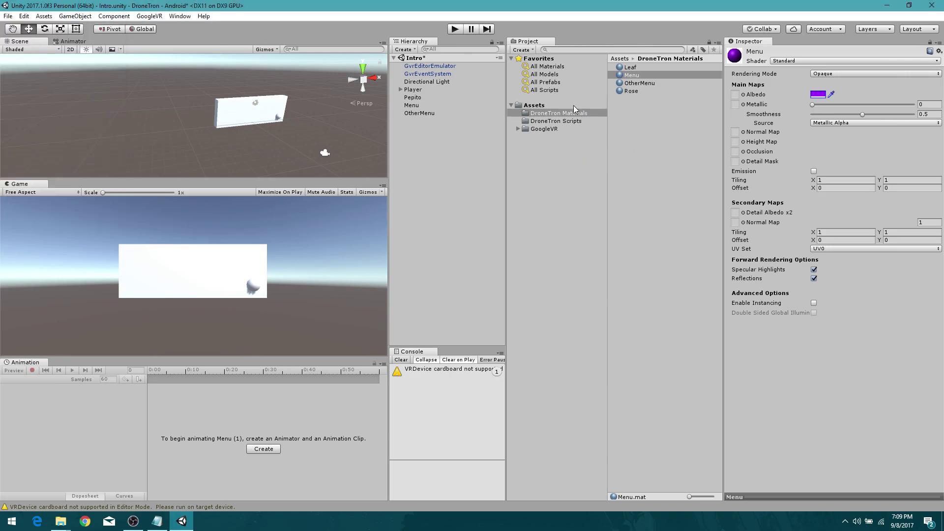
Move the OtherMenu panel straight down below the Menu panel, to a Y position of about -14.88.
{"action": "left_click", "coordinate": [413, 113]}
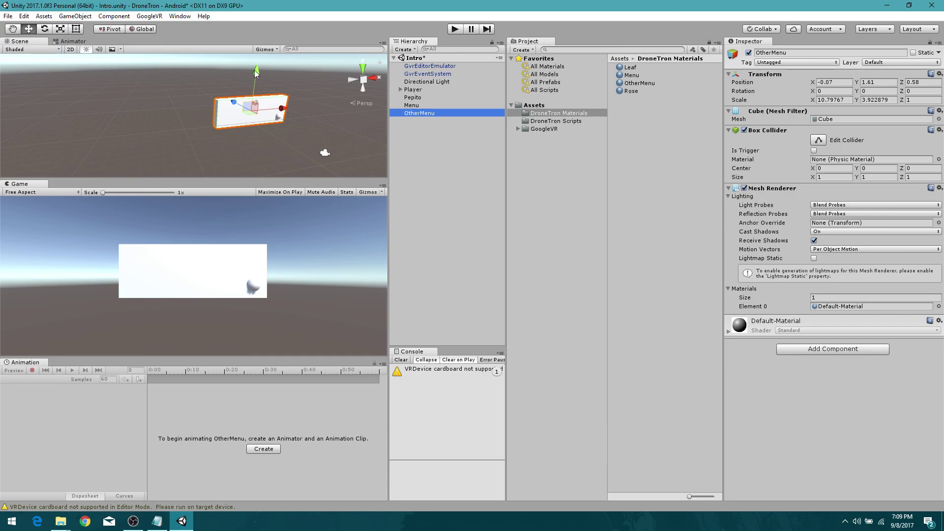
{"action": "left_click_drag", "start_coordinate": [254, 70], "coordinate": [247, 178]}
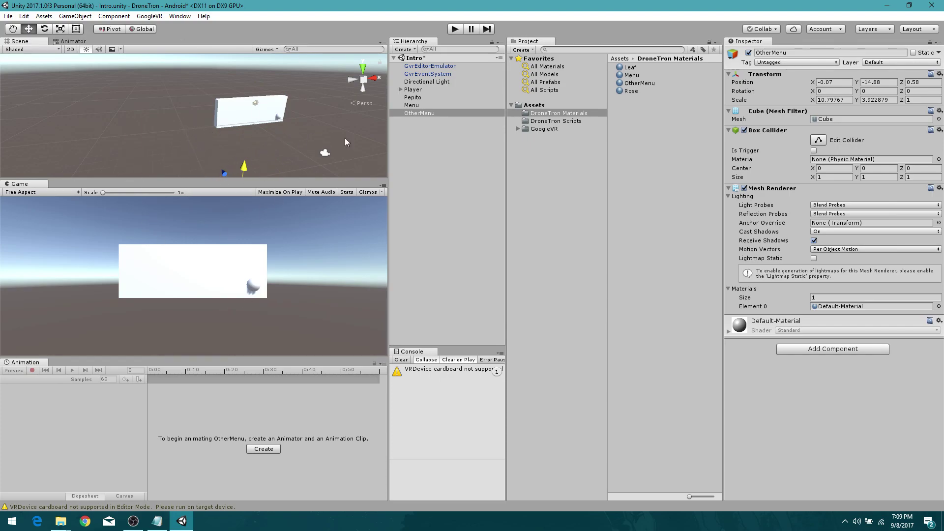
Apply the Menu material to the Menu panel and the OtherMenu material to the lower OtherMenu panel.
{"action": "left_click", "coordinate": [414, 106]}
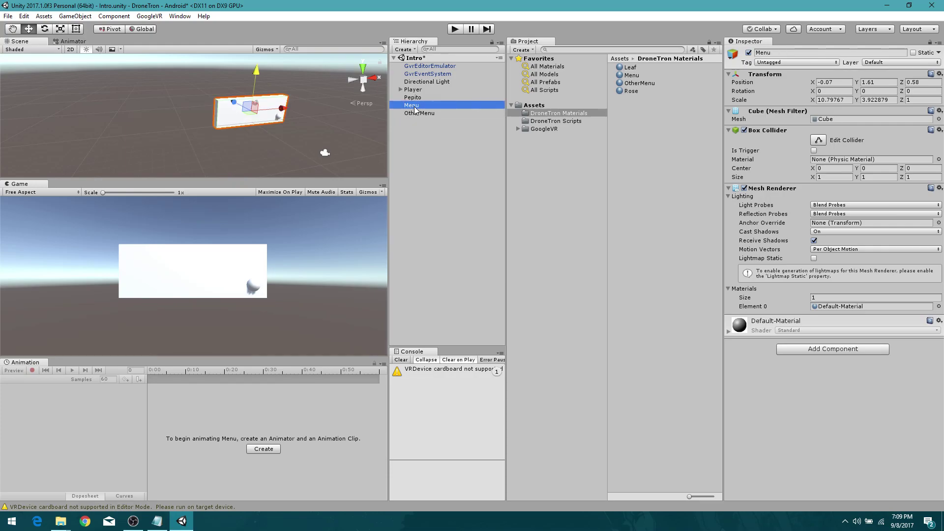
{"action": "left_click_drag", "start_coordinate": [621, 77], "coordinate": [289, 118]}
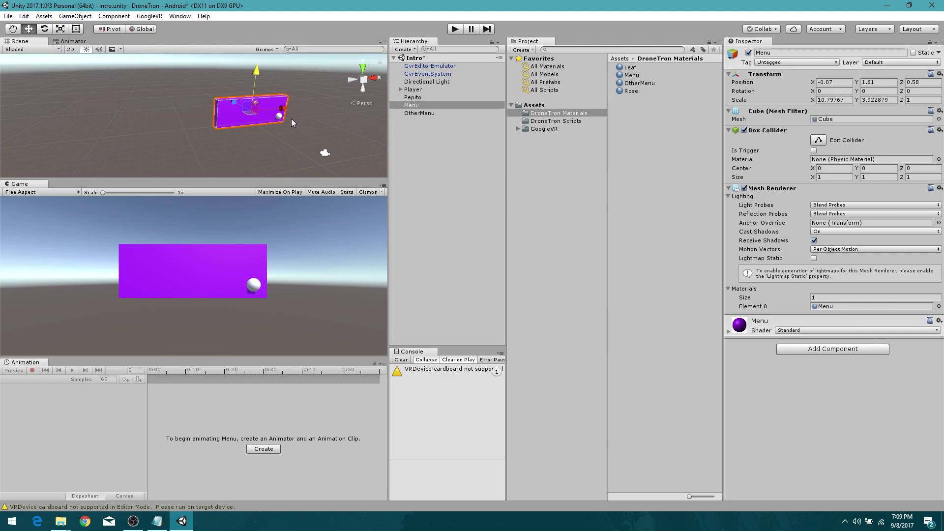
{"action": "middle_click_drag", "start_coordinate": [290, 119], "coordinate": [290, 67]}
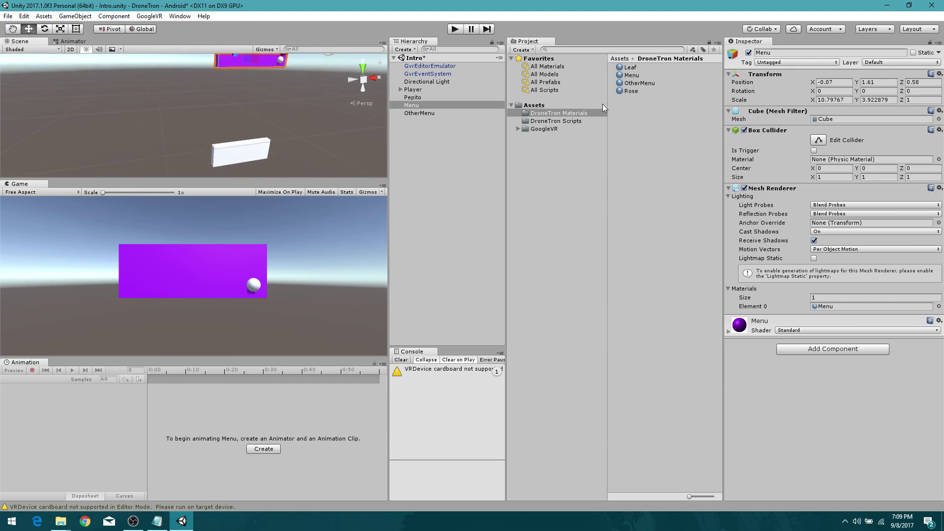
{"action": "left_click_drag", "start_coordinate": [618, 84], "coordinate": [267, 152]}
{"action": "middle_click_drag", "start_coordinate": [299, 122], "coordinate": [308, 150]}
{"action": "right_click_drag", "start_coordinate": [274, 99], "coordinate": [344, 120]}
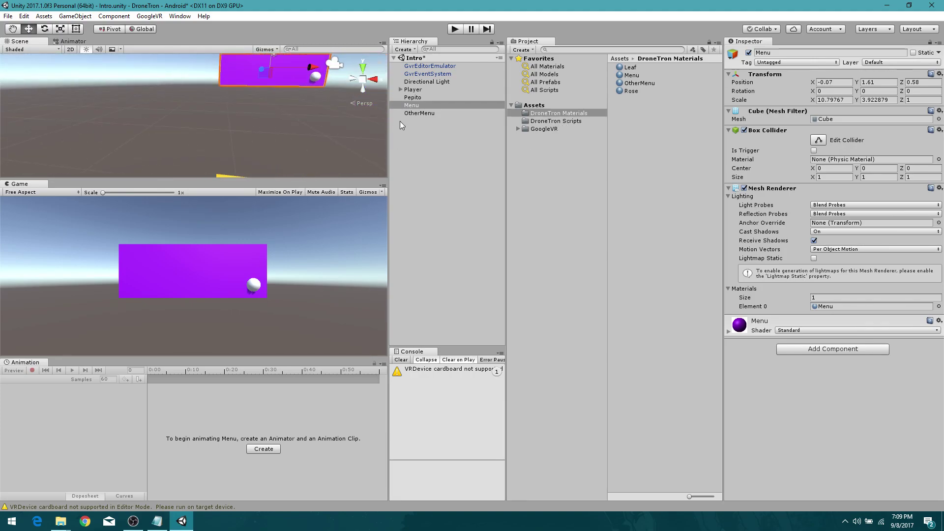
Select the Player object and expand its children to examine how the camera and reticle pointer are nested.
{"action": "left_click", "coordinate": [413, 90]}
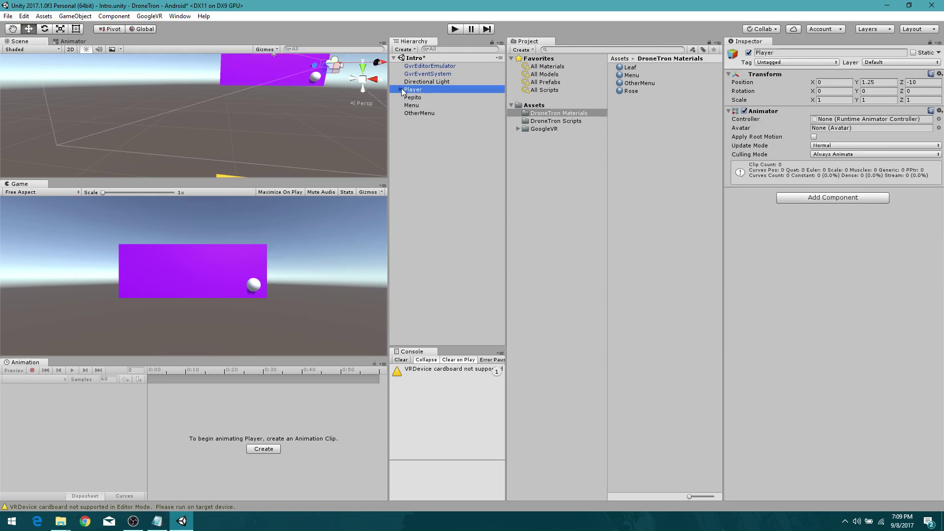
{"action": "left_click", "coordinate": [400, 90]}
{"action": "left_click", "coordinate": [407, 97]}
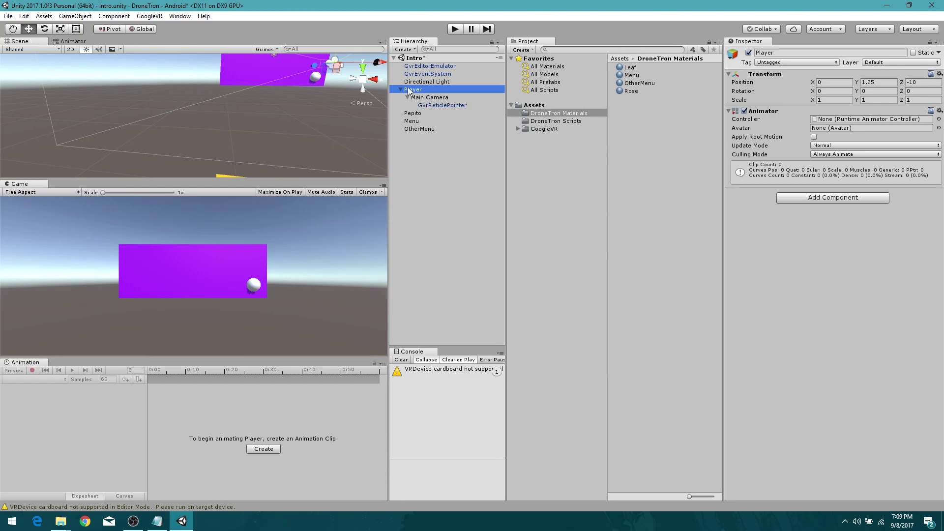
Create a temporary empty object in the scene, shift it slightly, and delete it.
{"action": "left_click", "coordinate": [445, 127]}
{"action": "left_click", "coordinate": [417, 172]}
{"action": "right_click", "coordinate": [419, 191]}
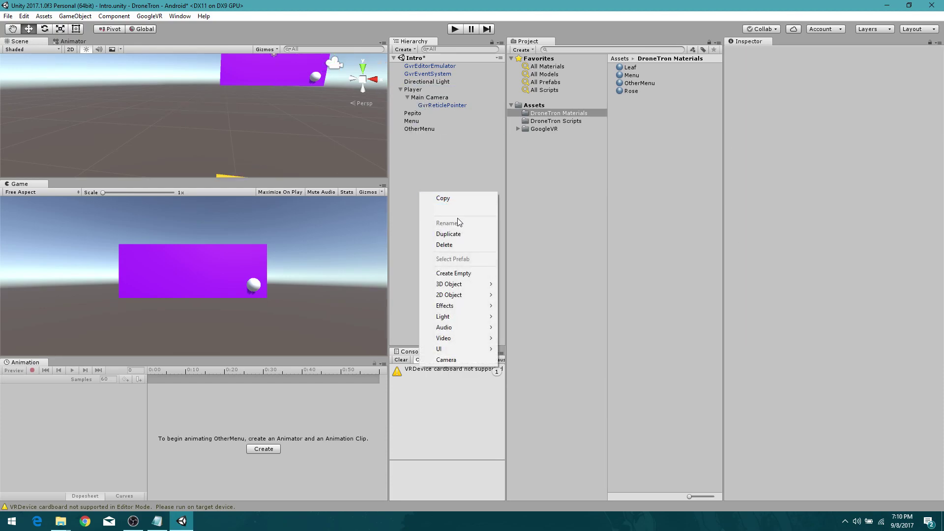
{"action": "left_click", "coordinate": [477, 277]}
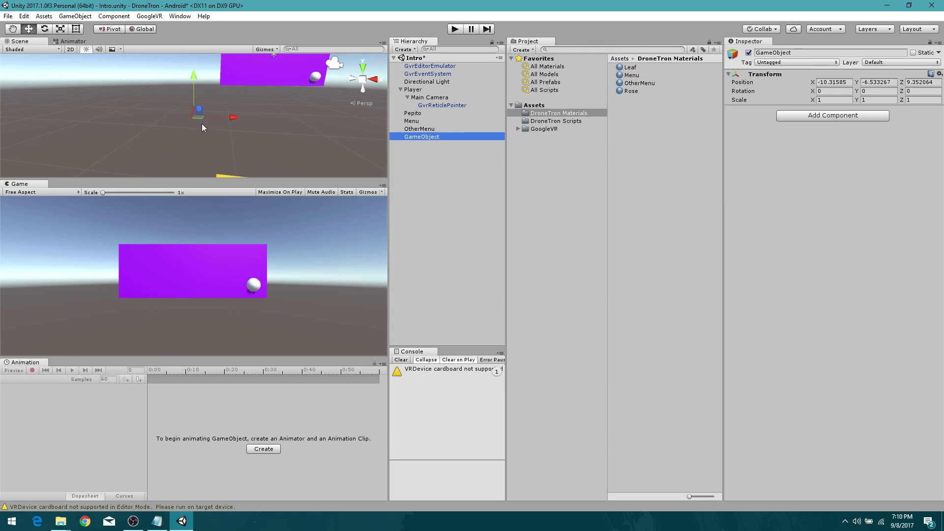
{"action": "mouse_move", "coordinate": [198, 115]}
{"action": "left_mouse_down"}
{"action": "mouse_move", "coordinate": [218, 108]}
{"action": "mouse_move", "coordinate": [251, 123]}
{"action": "mouse_move", "coordinate": [190, 117]}
{"action": "left_mouse_up"}
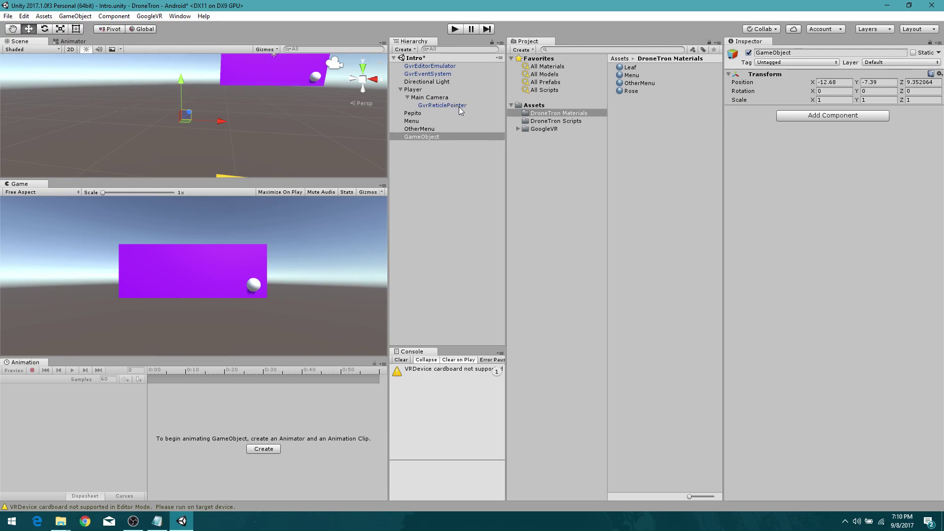
{"action": "left_click", "coordinate": [414, 138]}
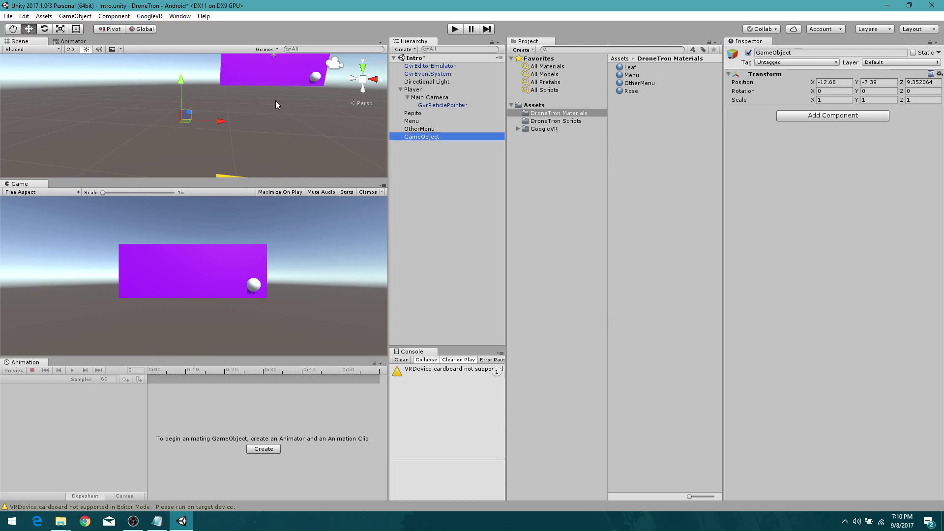
{"action": "key", "text": "Delete"}
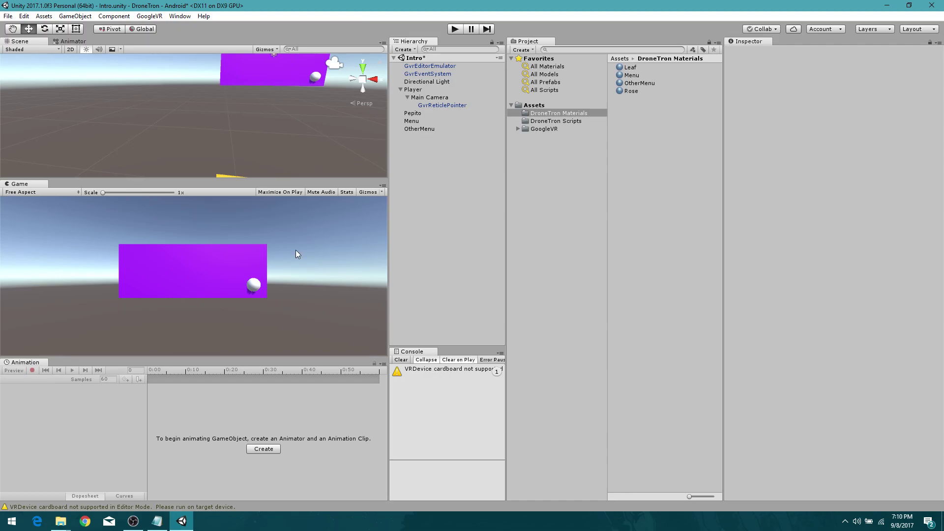
Try raising the Main Camera to about Y 0.57 relative to Player, and undo the move.
{"action": "left_click_drag", "start_coordinate": [272, 125], "coordinate": [261, 158], "text": "alt"}
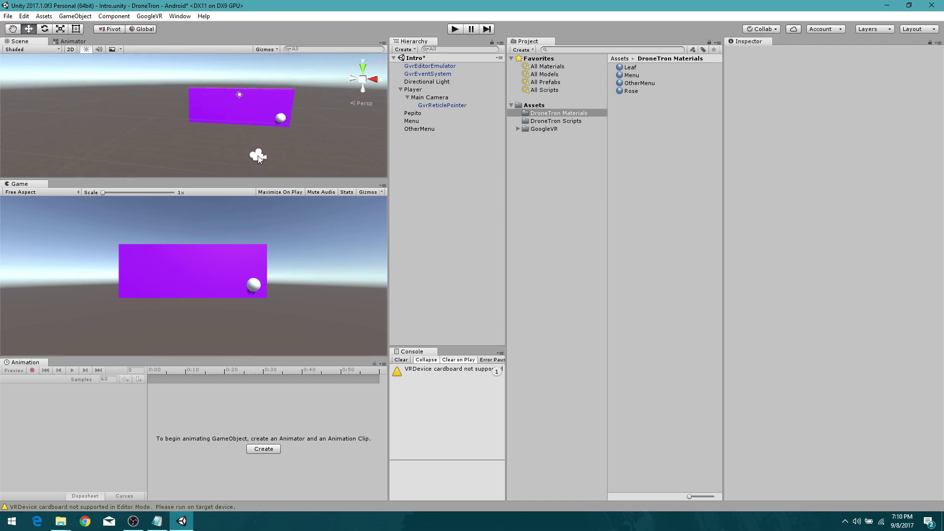
{"action": "left_click", "coordinate": [258, 156]}
{"action": "mouse_move", "coordinate": [263, 118]}
{"action": "left_mouse_down"}
{"action": "mouse_move", "coordinate": [256, 314]}
{"action": "mouse_move", "coordinate": [234, 414]}
{"action": "mouse_move", "coordinate": [244, 143]}
{"action": "mouse_move", "coordinate": [261, 95]}
{"action": "mouse_move", "coordinate": [261, 106]}
{"action": "left_mouse_up"}
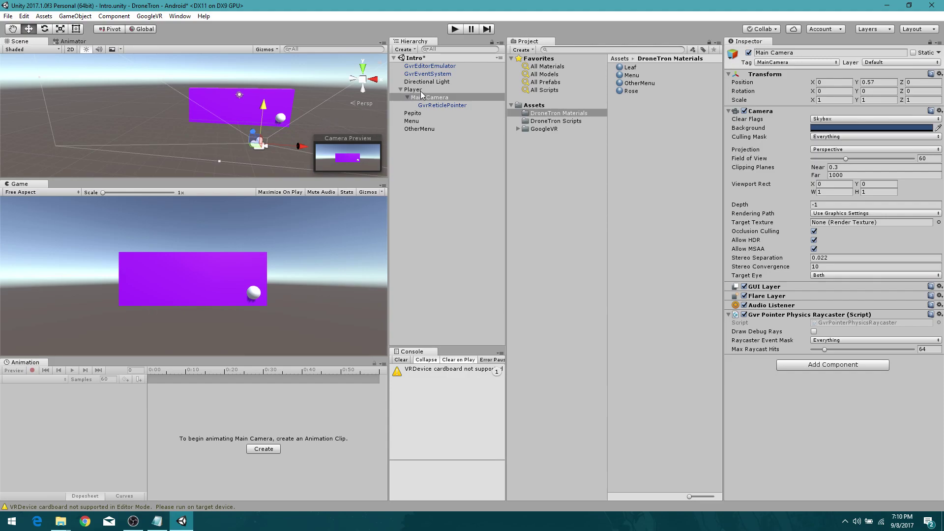
{"action": "key", "text": "ctrl+z"}
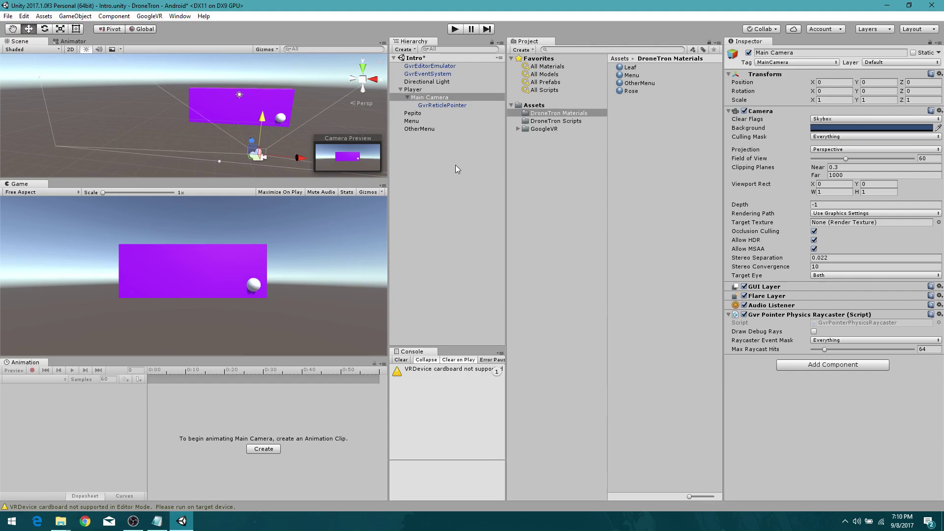
Create an animation clip named Descentify for the Player object in the DroneTron Materials folder.
{"action": "left_click", "coordinate": [421, 90]}
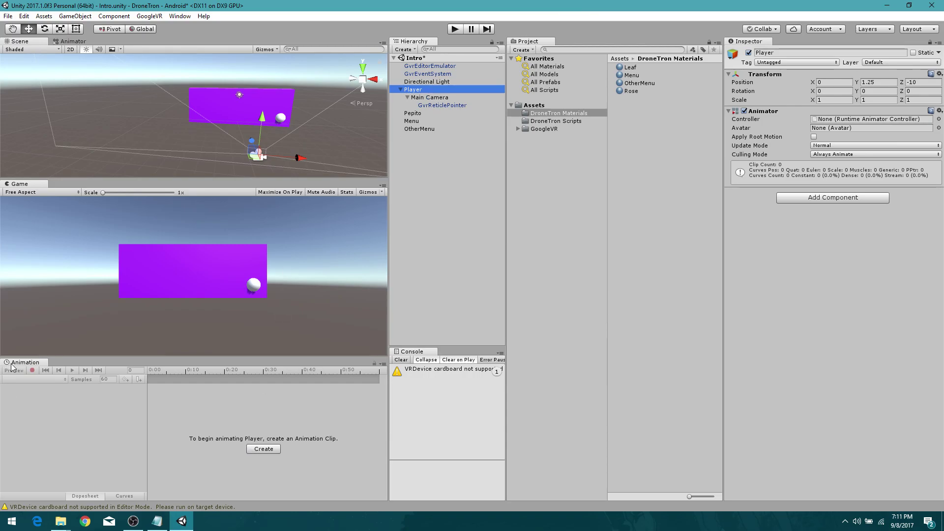
{"action": "left_click", "coordinate": [179, 16]}
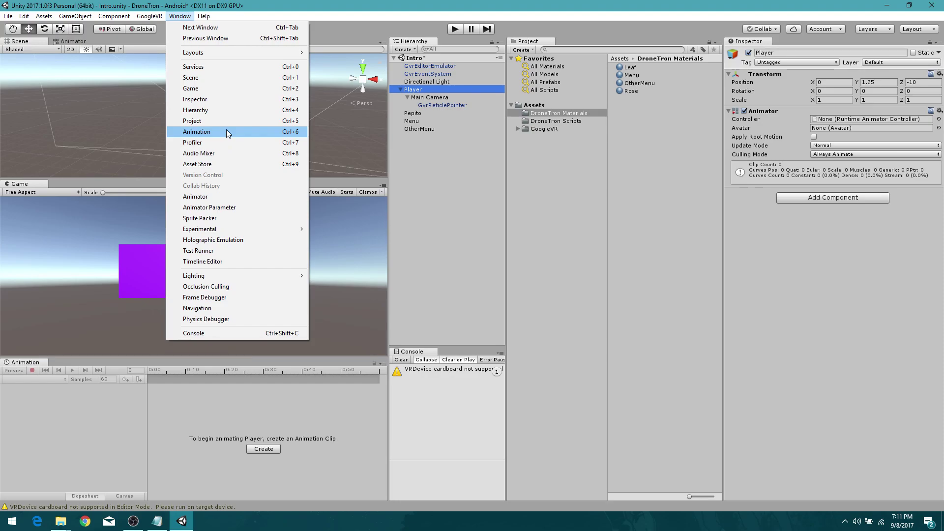
{"action": "left_click", "coordinate": [262, 419]}
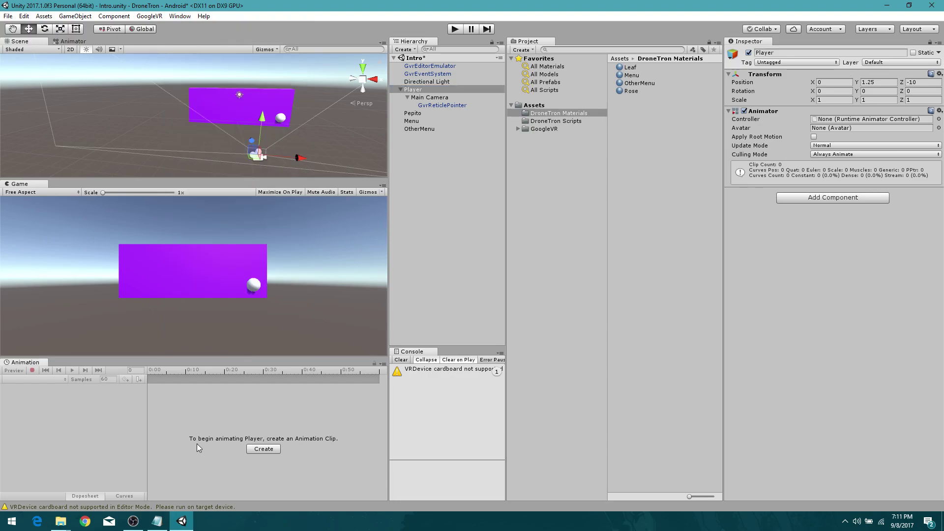
{"action": "left_click", "coordinate": [266, 447]}
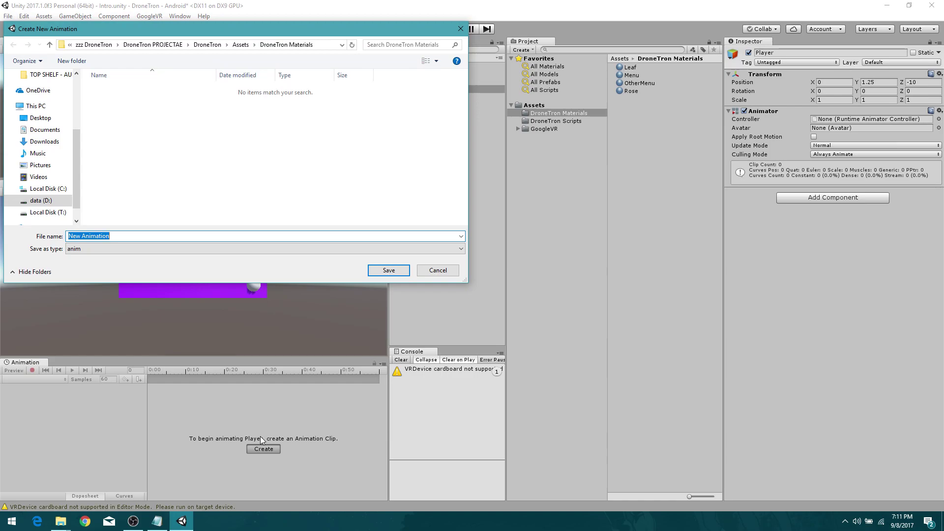
{"action": "type", "text": "Descentify"}
{"action": "left_click", "coordinate": [388, 270]}
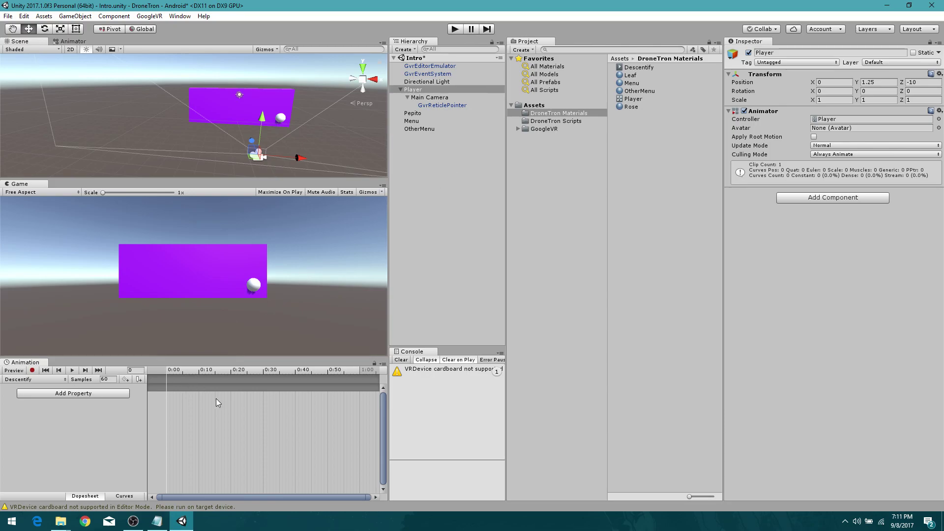
Add the Player's Transform Position property to the Descentify animation clip.
{"action": "scroll", "coordinate": [208, 415], "scroll_direction": "down", "scroll_amount": 5}
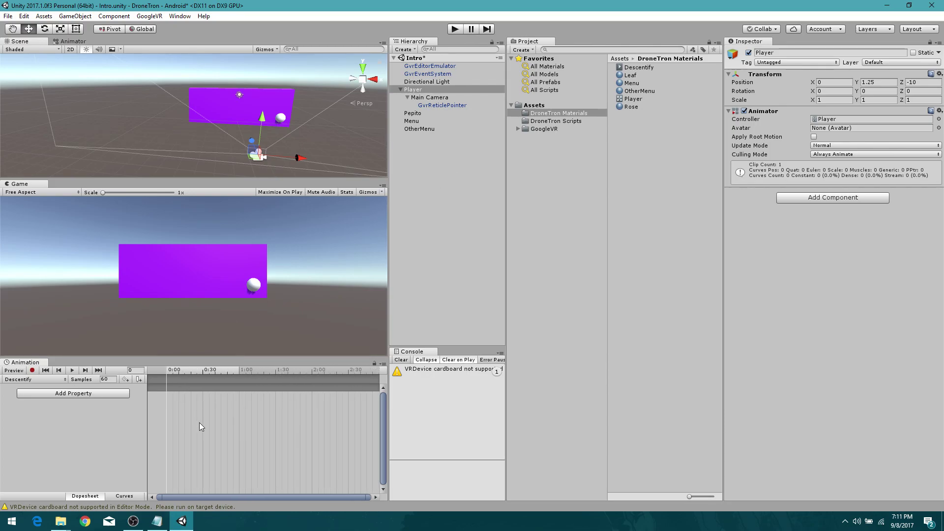
{"action": "scroll", "coordinate": [199, 423], "scroll_direction": "down", "scroll_amount": 7}
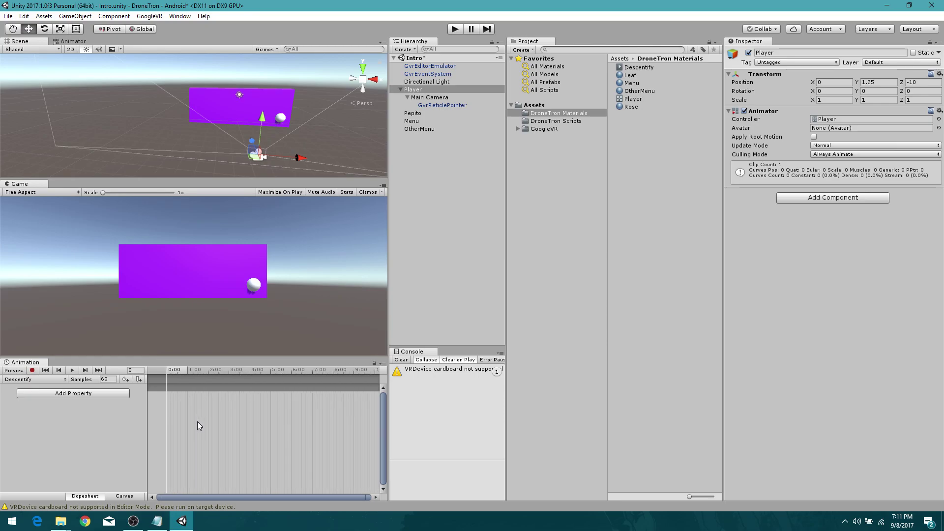
{"action": "scroll", "coordinate": [196, 421], "scroll_direction": "up", "scroll_amount": 2}
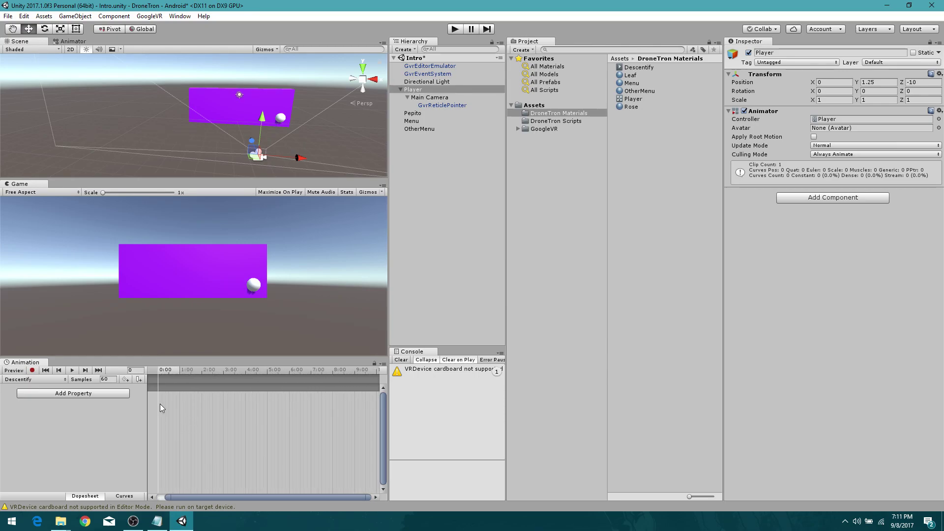
{"action": "left_click", "coordinate": [78, 392]}
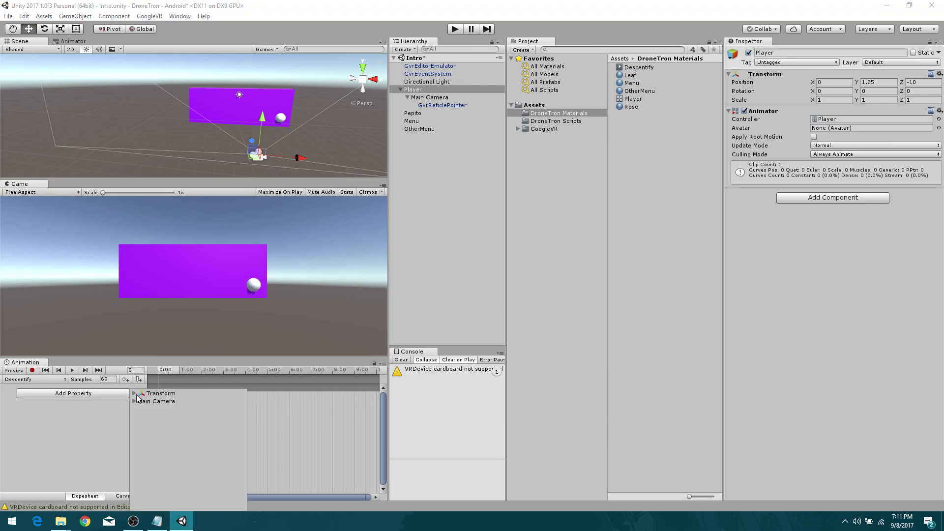
{"action": "left_click", "coordinate": [134, 394]}
{"action": "left_click", "coordinate": [241, 401]}
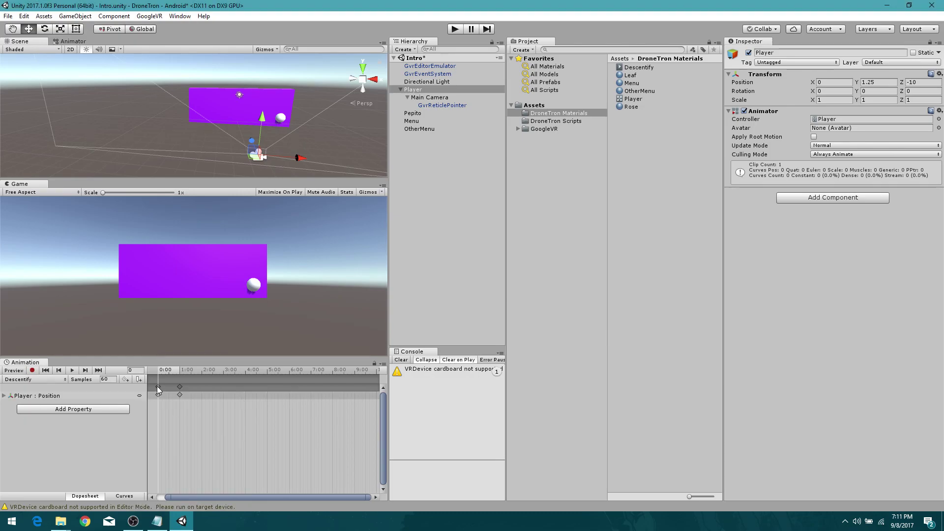
Move the end keyframe of the Player's Position track to about 3:00 on the timeline.
{"action": "scroll", "coordinate": [208, 405], "scroll_direction": "down", "scroll_amount": 3}
{"action": "scroll", "coordinate": [202, 405], "scroll_direction": "down", "scroll_amount": 2}
{"action": "scroll", "coordinate": [176, 418], "scroll_direction": "up", "scroll_amount": 3}
{"action": "scroll", "coordinate": [166, 444], "scroll_direction": "up", "scroll_amount": 2}
{"action": "scroll", "coordinate": [206, 388], "scroll_direction": "down", "scroll_amount": 2}
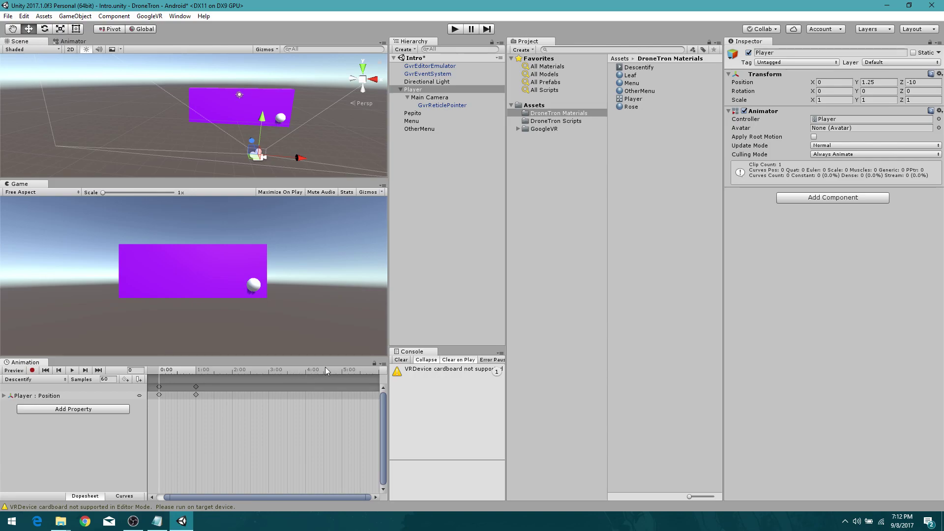
{"action": "scroll", "coordinate": [177, 393], "scroll_direction": "up", "scroll_amount": 3}
{"action": "scroll", "coordinate": [186, 378], "scroll_direction": "up", "scroll_amount": 1}
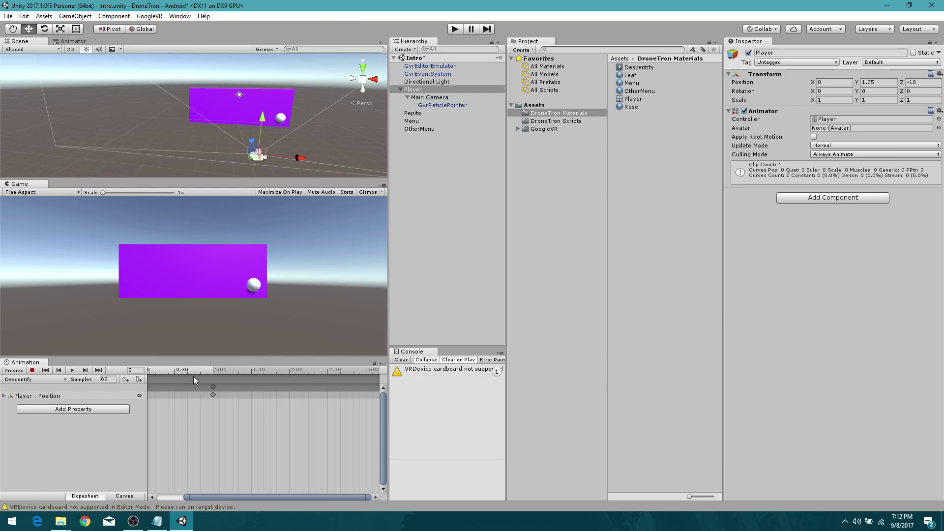
{"action": "scroll", "coordinate": [216, 389], "scroll_direction": "down", "scroll_amount": 3}
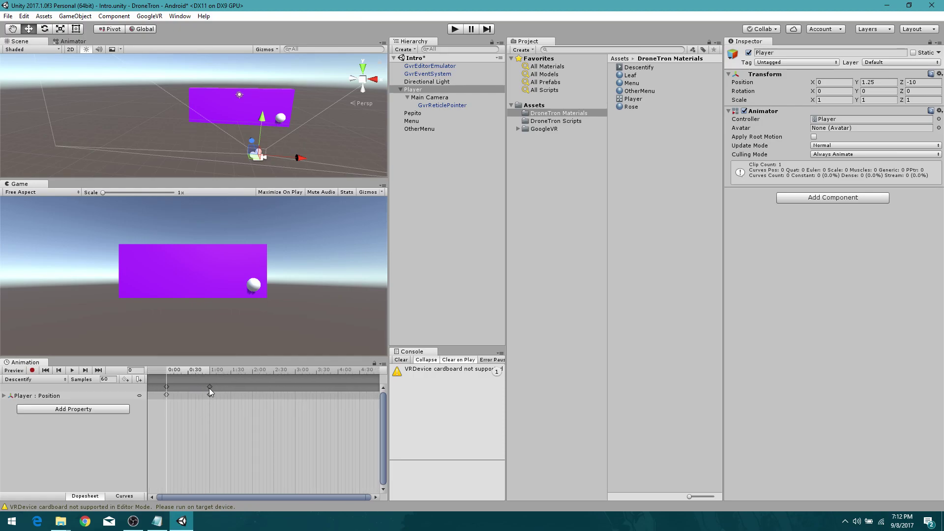
{"action": "left_click", "coordinate": [209, 387]}
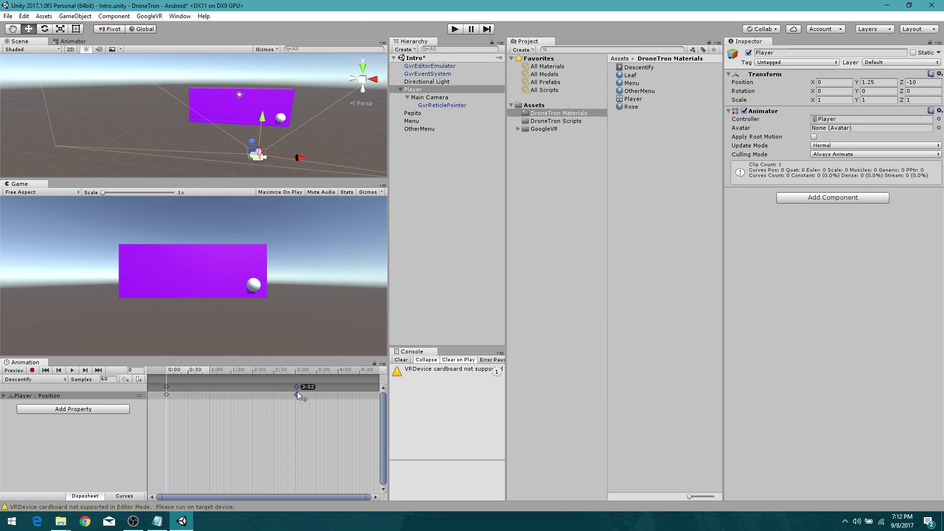
{"action": "left_click_drag", "start_coordinate": [297, 392], "coordinate": [298, 391]}
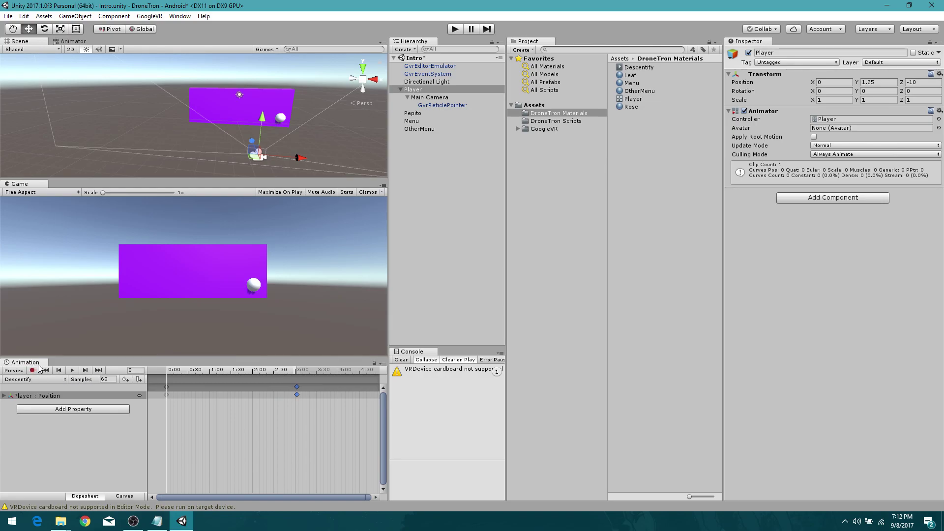
Record the Player lowered to Position Y -14.5 at the end keyframe of the Descentify clip.
{"action": "left_click", "coordinate": [3, 395]}
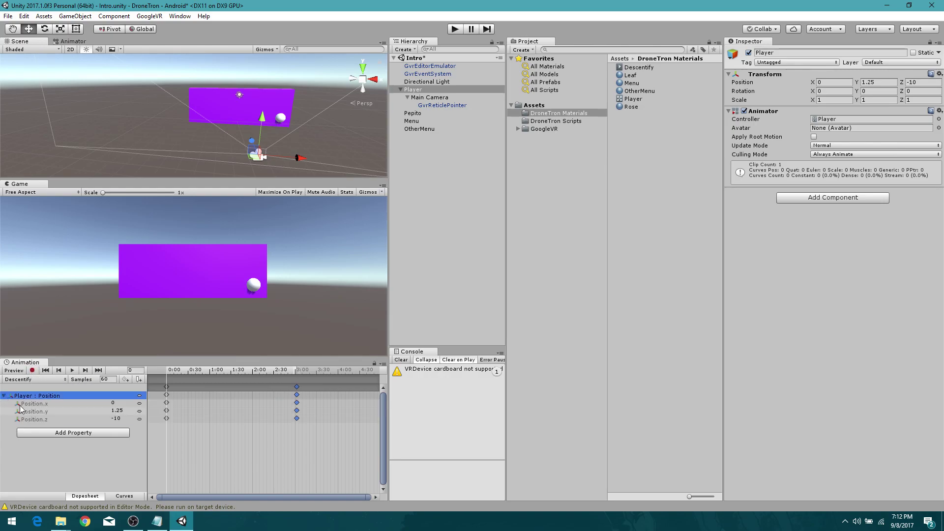
{"action": "left_click", "coordinate": [33, 370]}
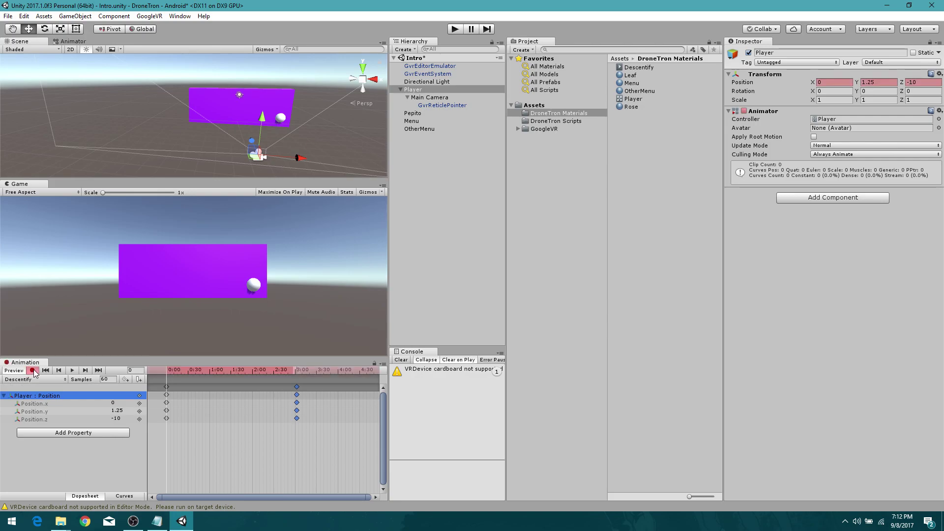
{"action": "left_click", "coordinate": [176, 370]}
{"action": "left_click_drag", "start_coordinate": [177, 370], "coordinate": [123, 384]}
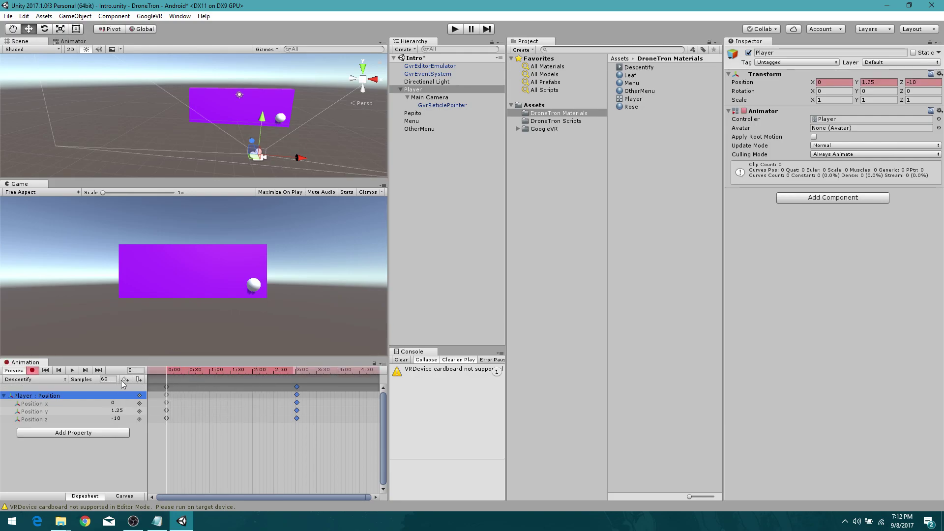
{"action": "left_click", "coordinate": [86, 371]}
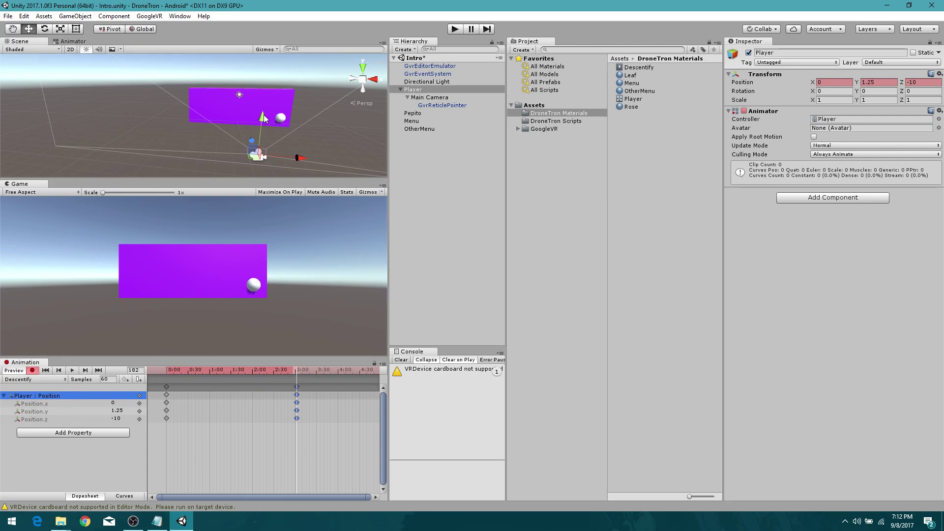
{"action": "left_click_drag", "start_coordinate": [264, 118], "coordinate": [220, 409]}
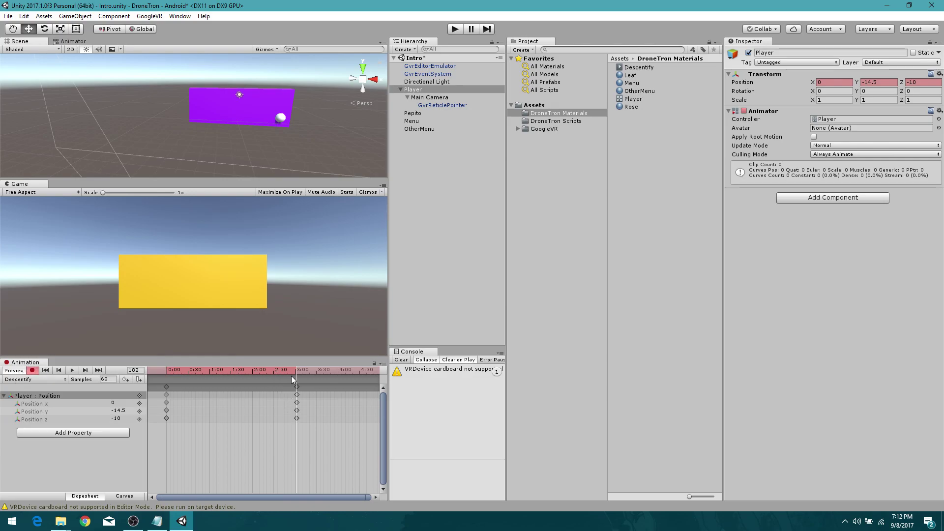
Scrub back to the start of the Descentify clip to preview the descent, and end keyframe recording.
{"action": "left_click_drag", "start_coordinate": [291, 376], "coordinate": [74, 417]}
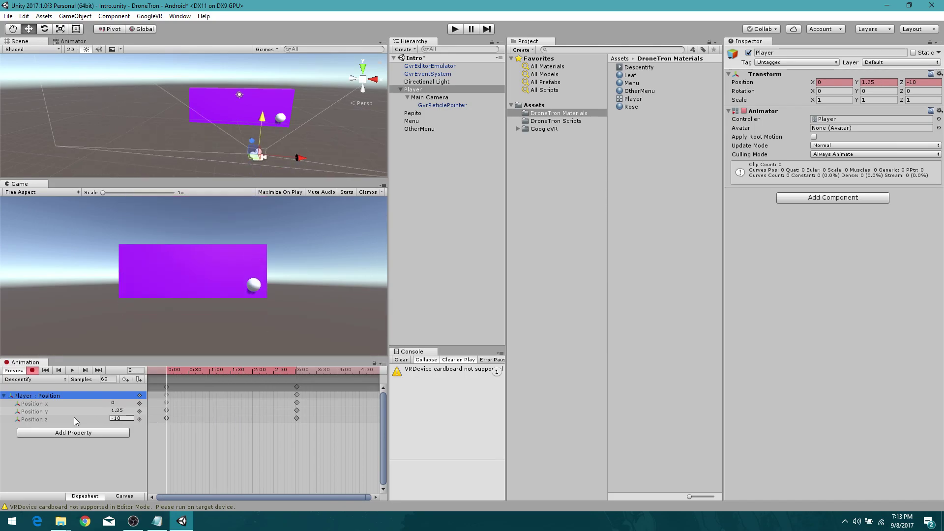
{"action": "left_click", "coordinate": [31, 369]}
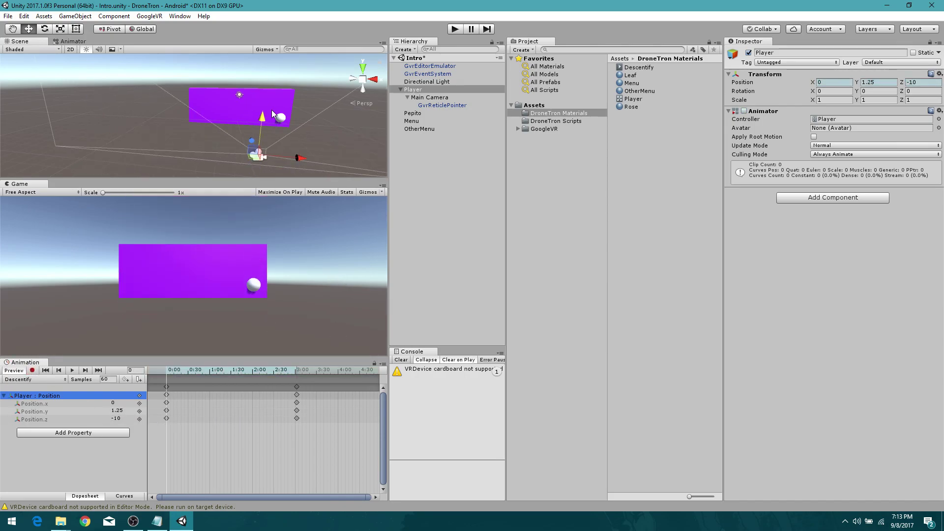
{"action": "left_click_drag", "start_coordinate": [175, 369], "coordinate": [146, 361]}
{"action": "left_click", "coordinate": [938, 128]}
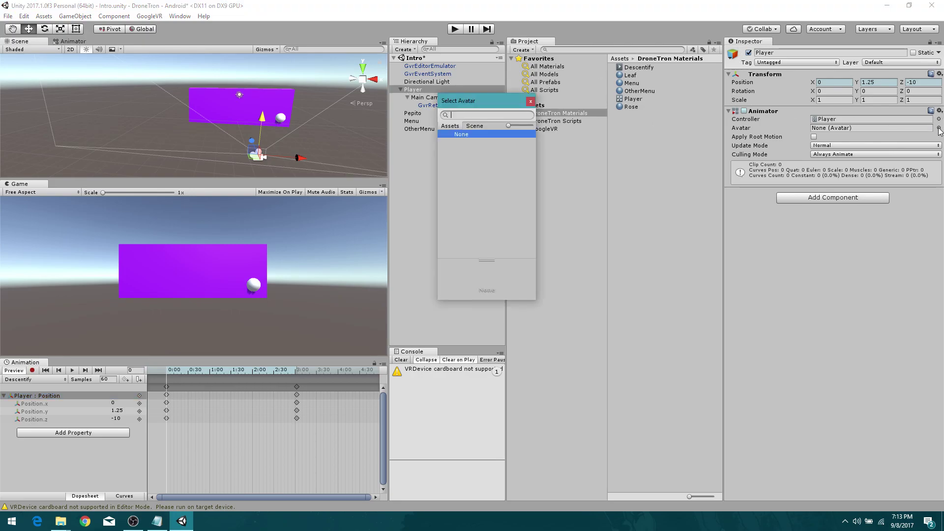
{"action": "left_click", "coordinate": [531, 101]}
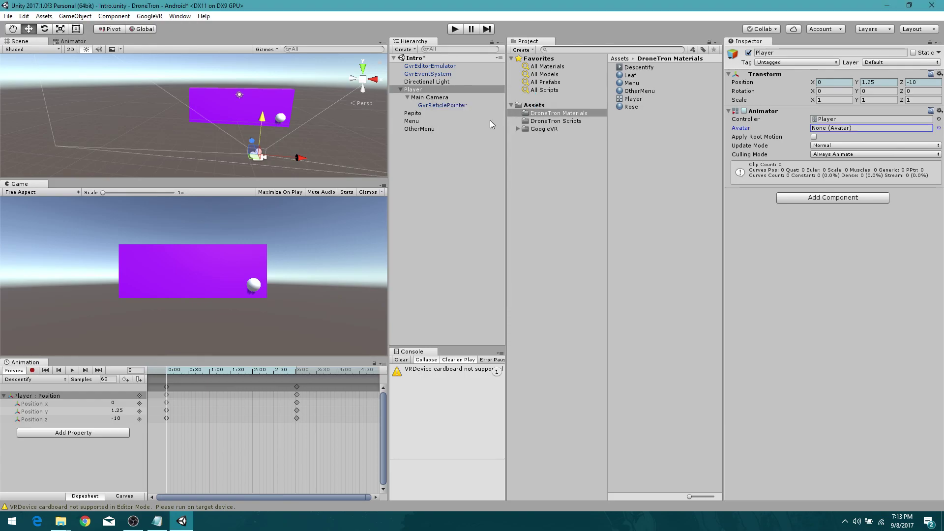
{"action": "left_click", "coordinate": [939, 129]}
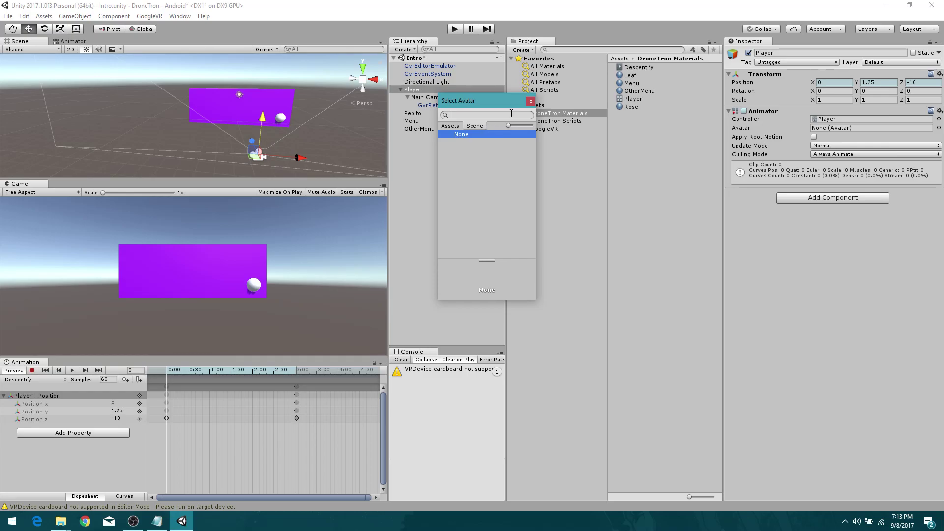
{"action": "left_click", "coordinate": [531, 101]}
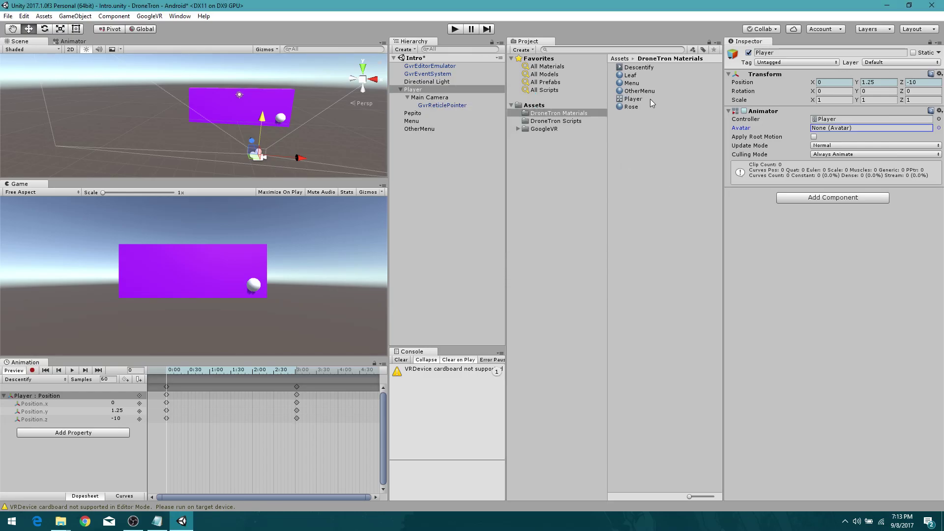
Open the Animator window and display the Player object's controller graph.
{"action": "left_click", "coordinate": [622, 68]}
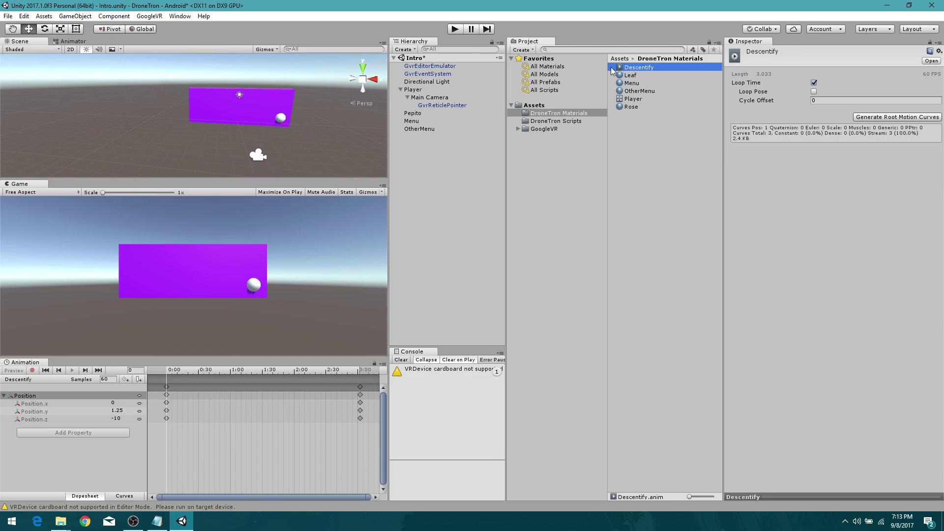
{"action": "left_click", "coordinate": [180, 16]}
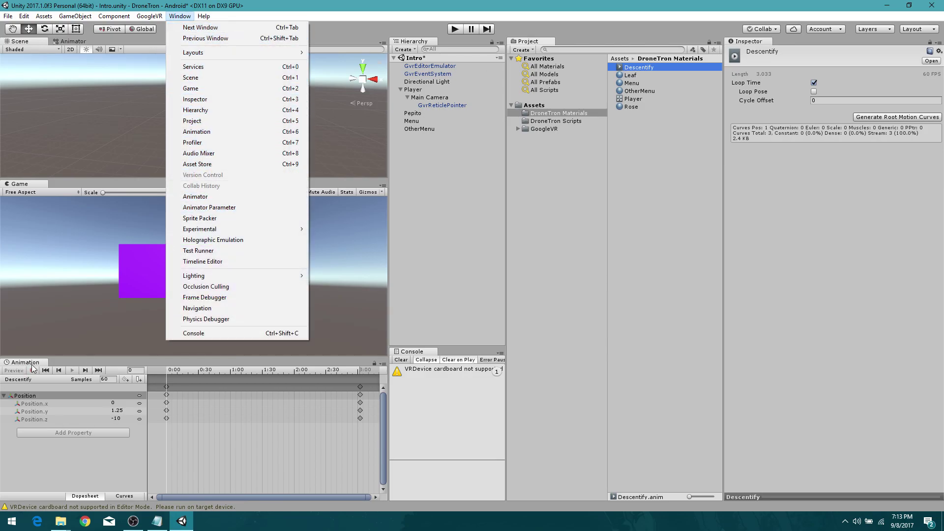
{"action": "left_click", "coordinate": [231, 196]}
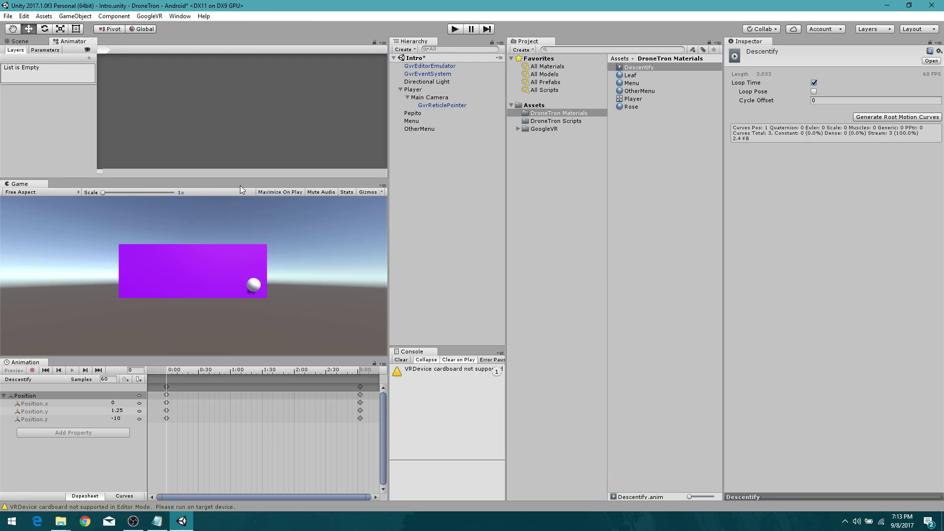
{"action": "left_click", "coordinate": [412, 90]}
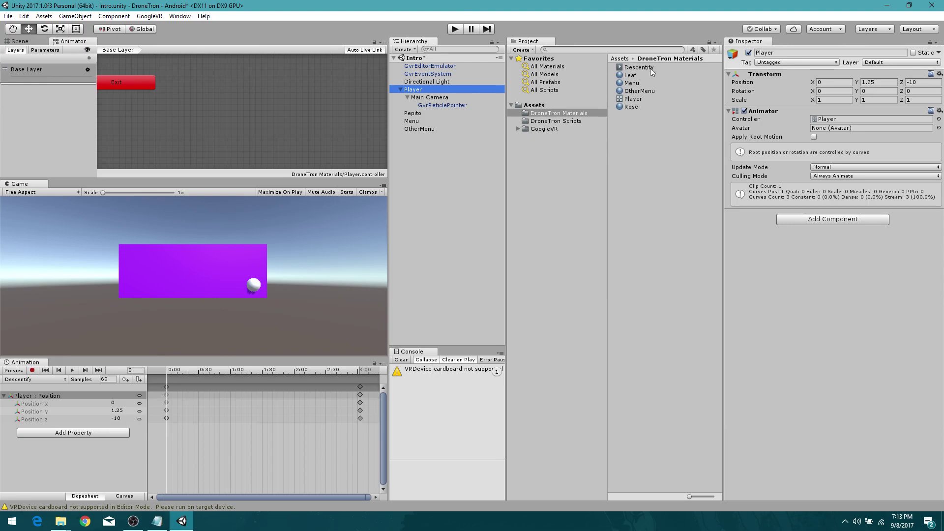
Inspect the Descentify clip and Player controller assets, and run the scene briefly to test the descent animation.
{"action": "left_click", "coordinate": [630, 67]}
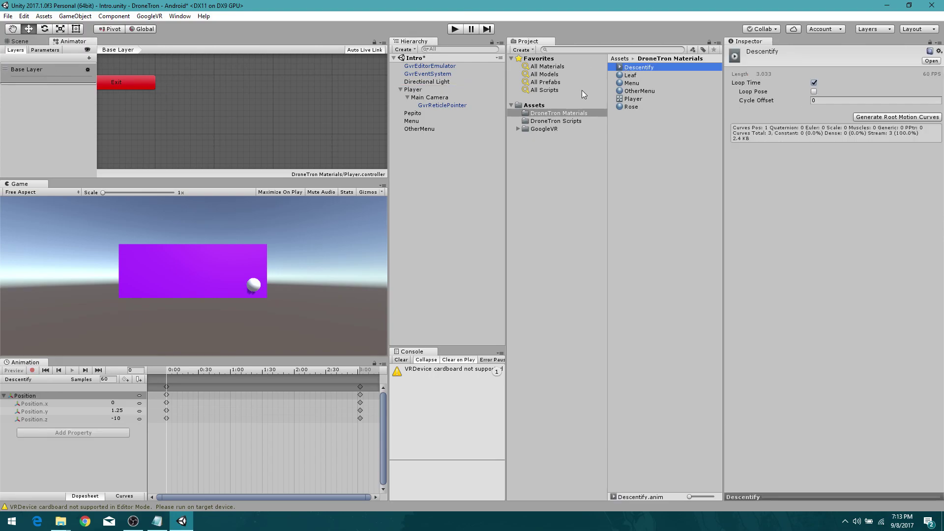
{"action": "left_click", "coordinate": [612, 99]}
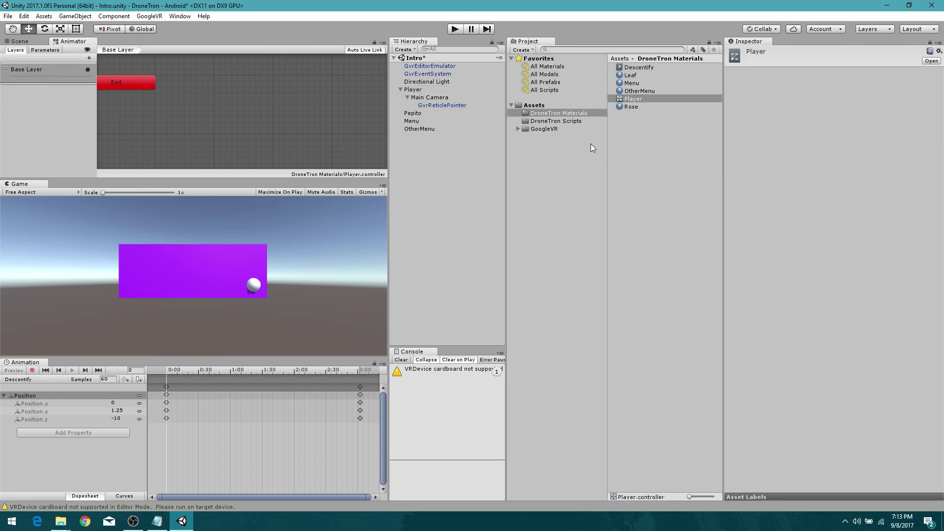
{"action": "left_click", "coordinate": [620, 68]}
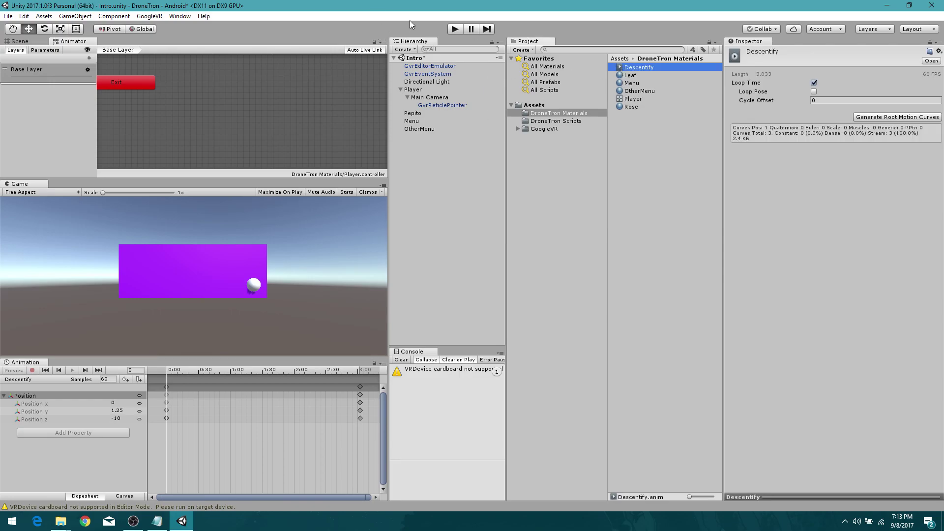
{"action": "left_click", "coordinate": [455, 28]}
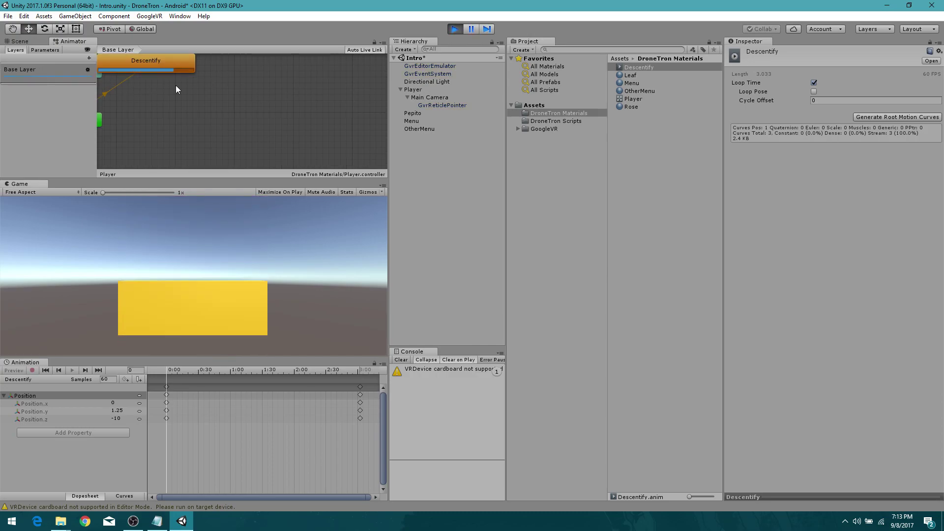
{"action": "left_click", "coordinate": [456, 29]}
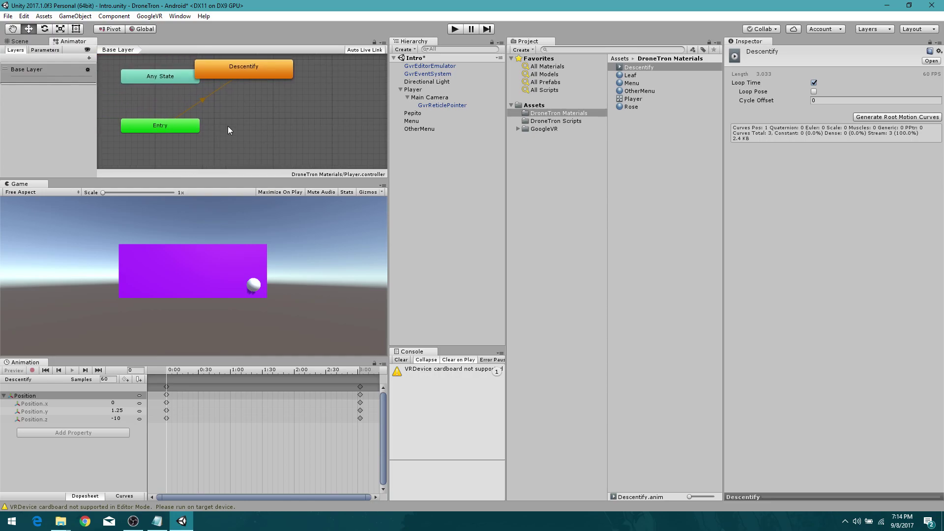
Move the Descentify state clear of Any State in the animator graph and test the scene in play mode.
{"action": "left_click_drag", "start_coordinate": [229, 78], "coordinate": [264, 89]}
{"action": "left_click", "coordinate": [457, 28]}
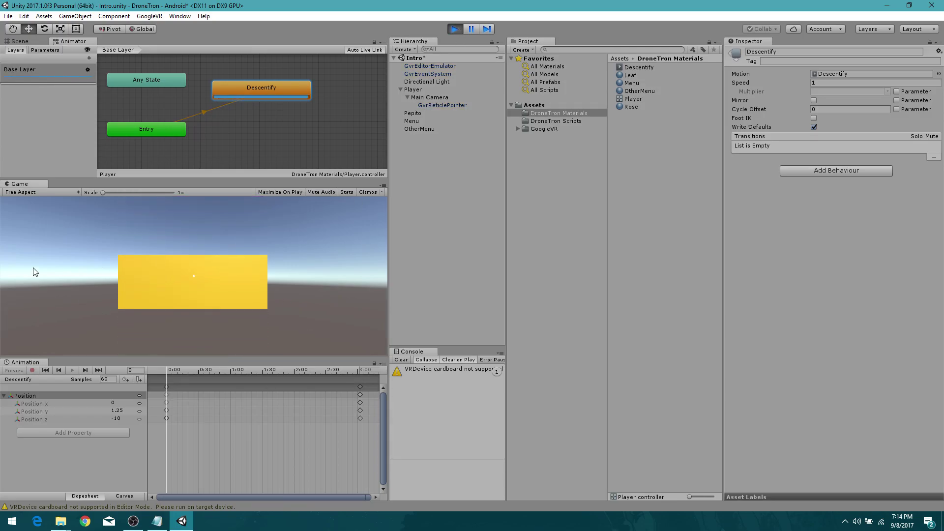
{"action": "left_click", "coordinate": [453, 29]}
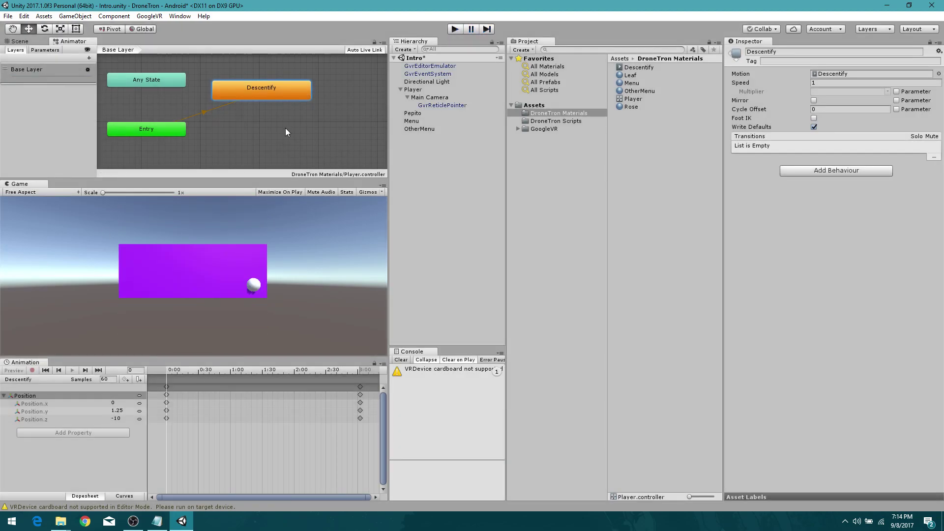
Turn off Loop Time for the Descentify clip and test the scene in play mode.
{"action": "left_click", "coordinate": [621, 68]}
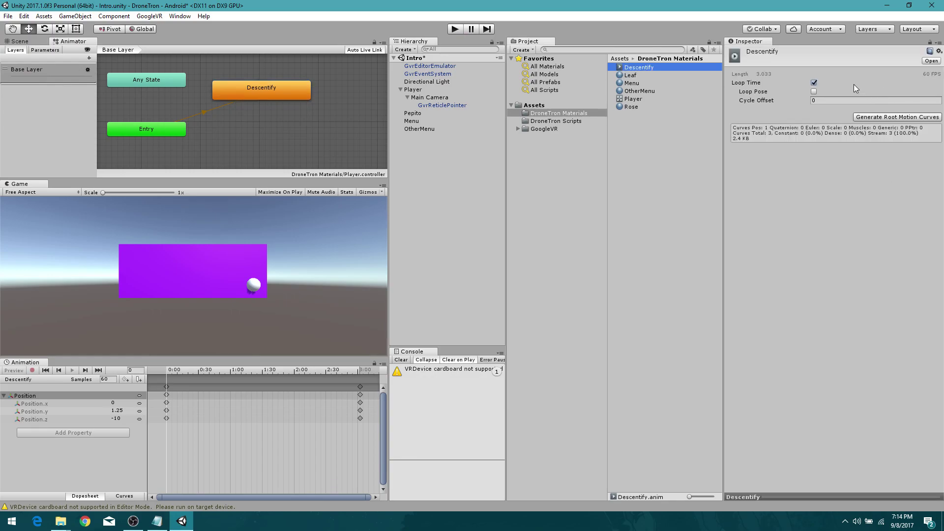
{"action": "left_click", "coordinate": [813, 83]}
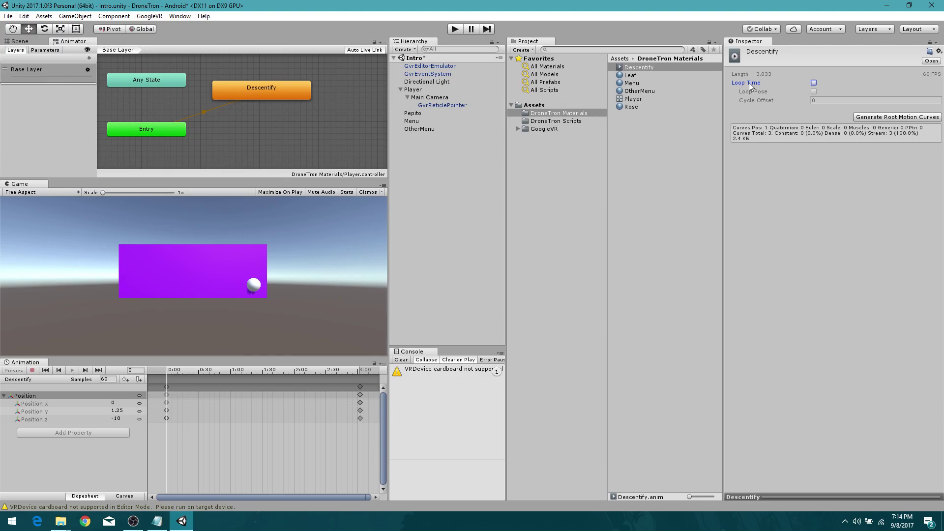
{"action": "left_click", "coordinate": [456, 28]}
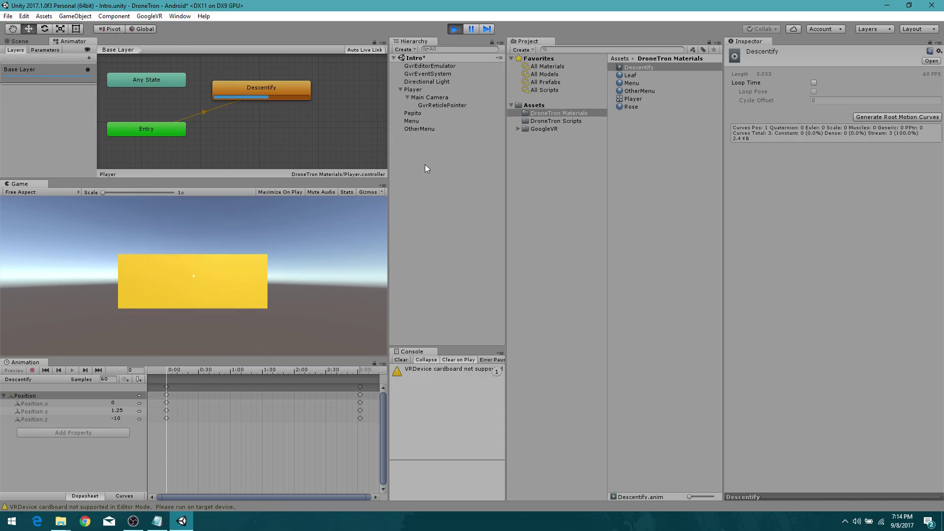
{"action": "left_click", "coordinate": [454, 30]}
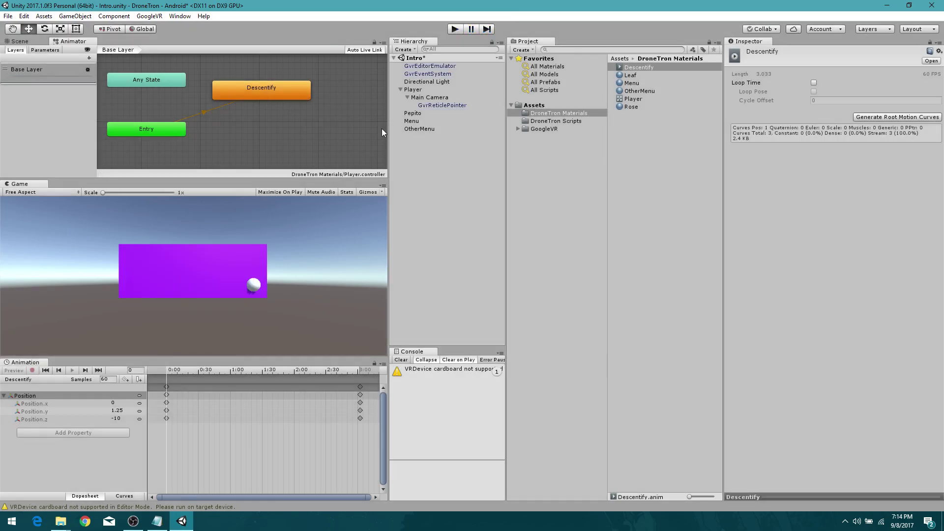
Replace the Descentify state in the Player controller with a new empty state placed beside Any State.
{"action": "right_click", "coordinate": [250, 87]}
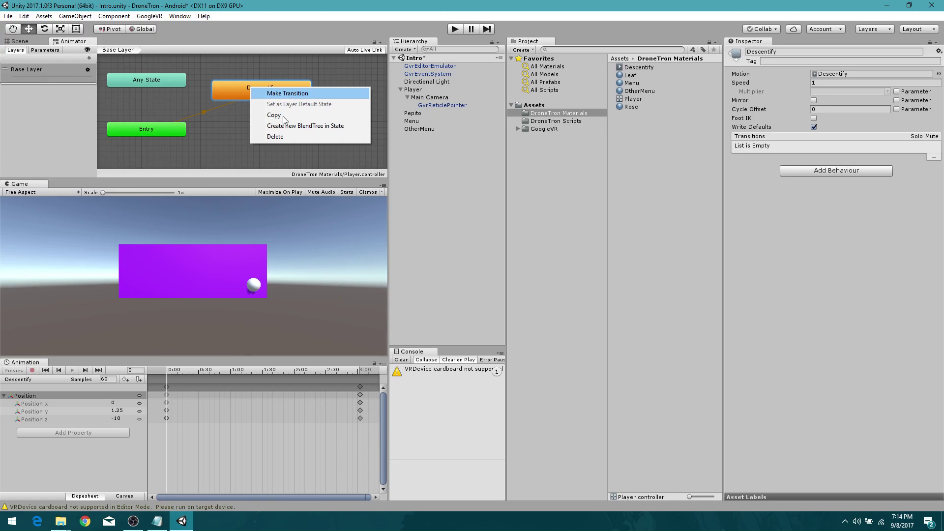
{"action": "left_click", "coordinate": [278, 139]}
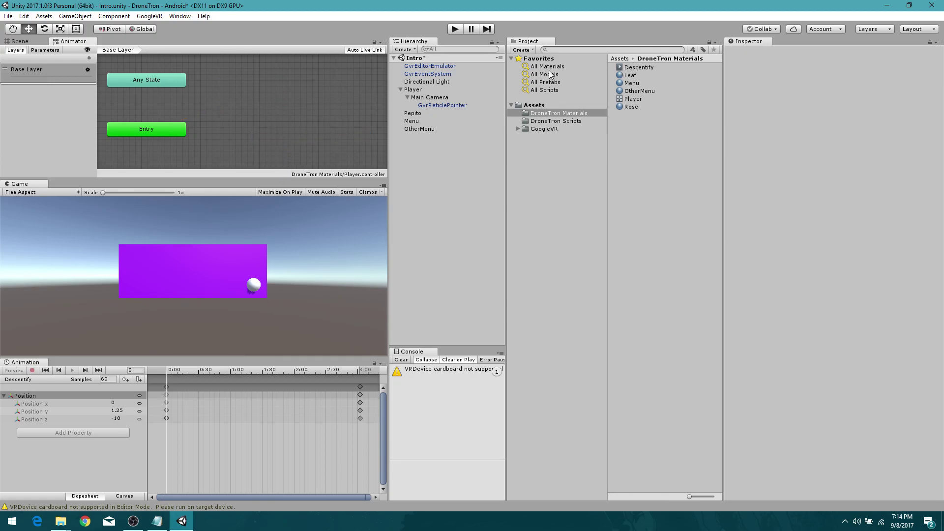
{"action": "right_click", "coordinate": [264, 140]}
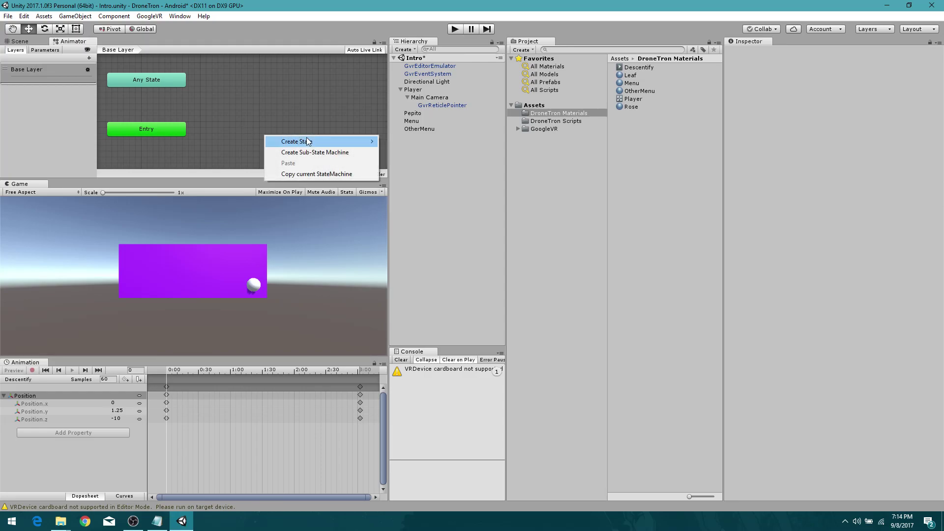
{"action": "mouse_move", "coordinate": [307, 141]}
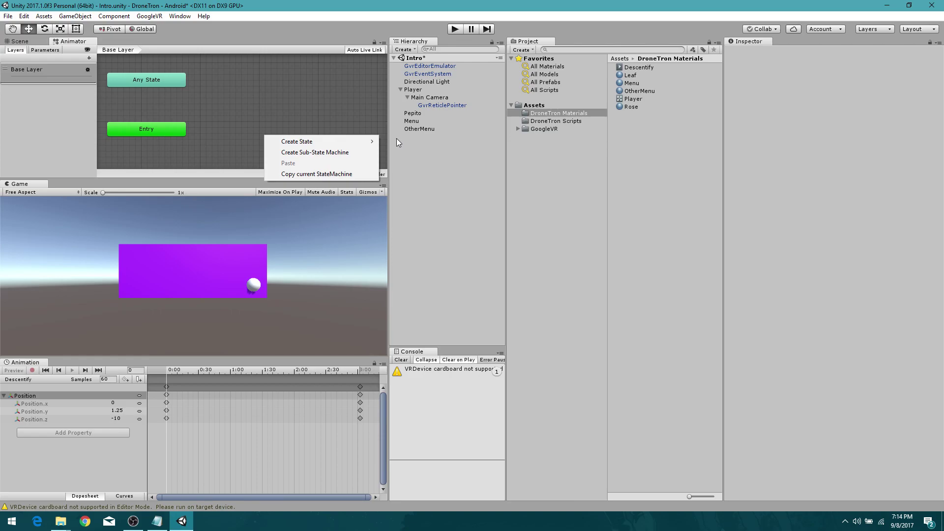
{"action": "left_click", "coordinate": [397, 141]}
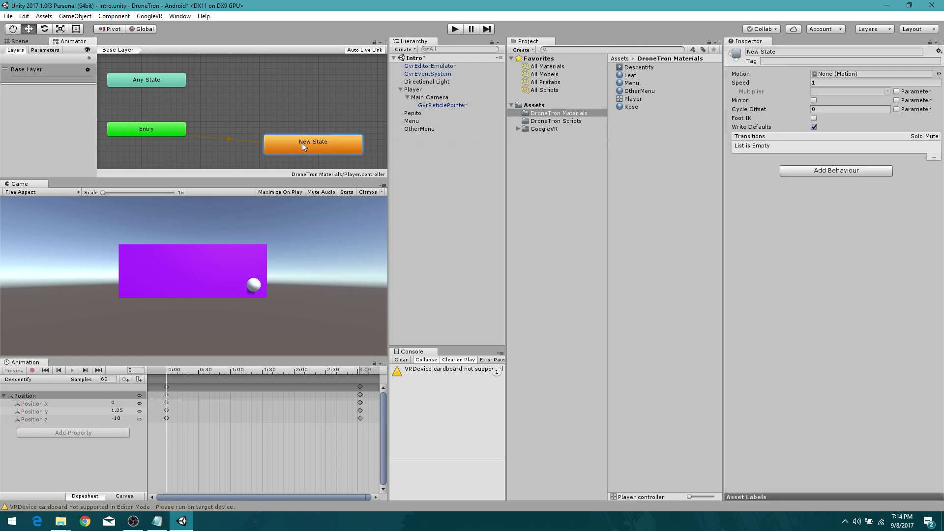
{"action": "left_click_drag", "start_coordinate": [300, 145], "coordinate": [261, 79]}
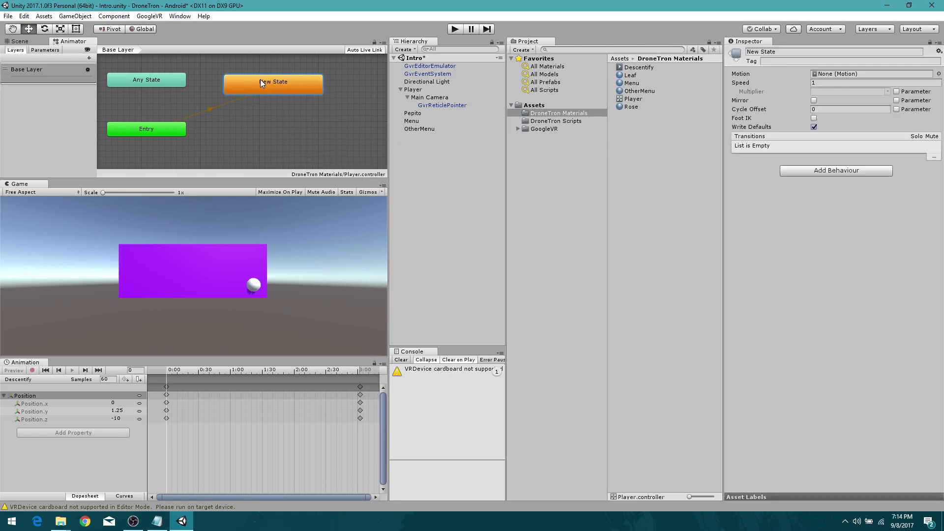
Try to rename the new empty state to WaitingForever.
{"action": "left_click", "coordinate": [783, 51]}
{"action": "type", "text": "WaitingForever"}
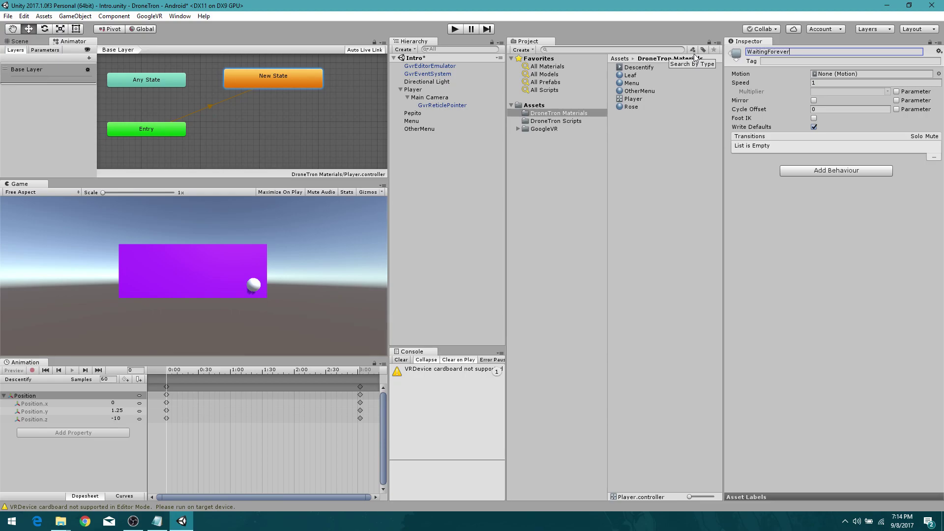
{"action": "left_click", "coordinate": [671, 205]}
Rename the new empty state to JustWaiting and move it slightly closer to Any State in the graph.
{"action": "left_click", "coordinate": [280, 81]}
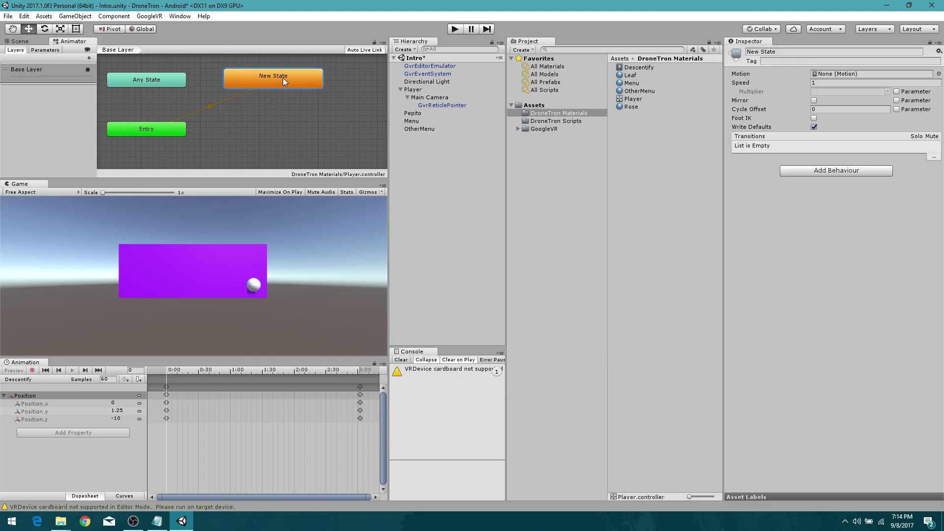
{"action": "left_click", "coordinate": [779, 49]}
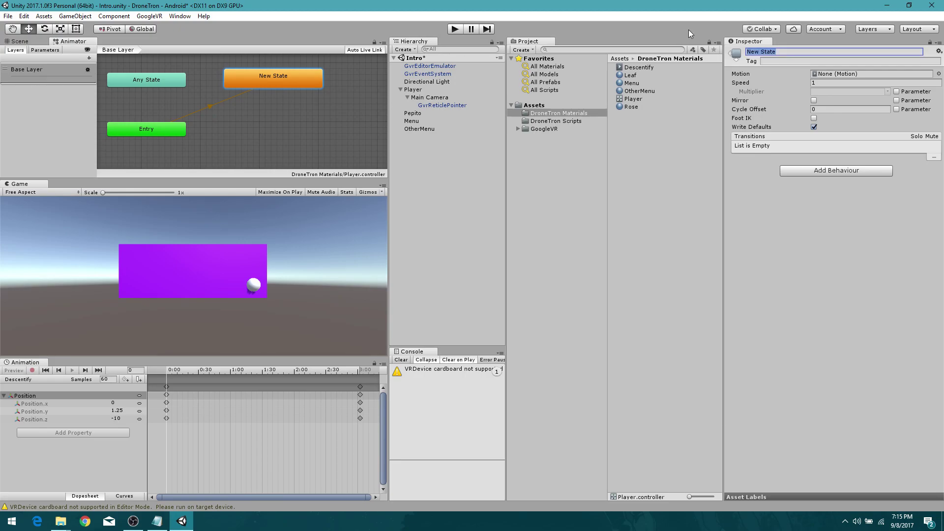
{"action": "type", "text": "JustWaiting"}
{"action": "key", "text": "Return"}
{"action": "left_click_drag", "start_coordinate": [267, 82], "coordinate": [249, 81]}
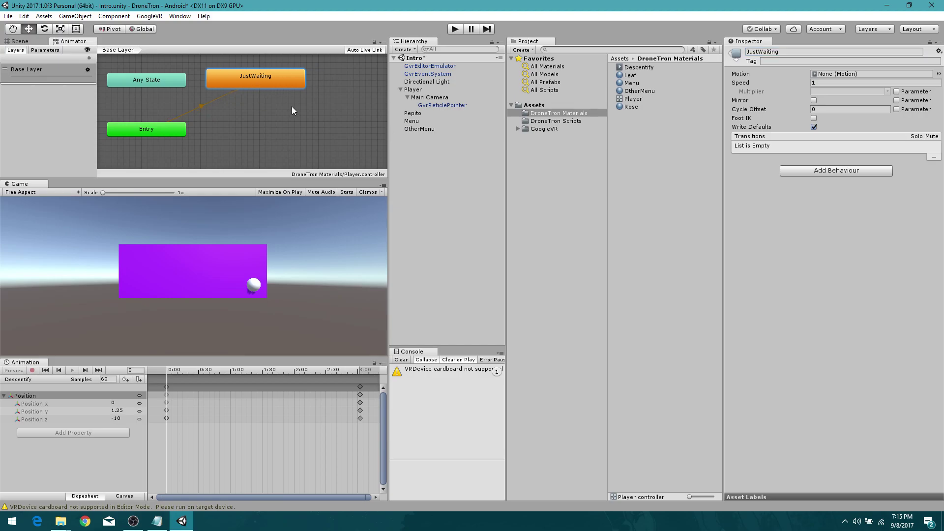
Add the Descentify clip from DroneTron Materials to the Player controller graph as a state below JustWaiting.
{"action": "left_click", "coordinate": [621, 68]}
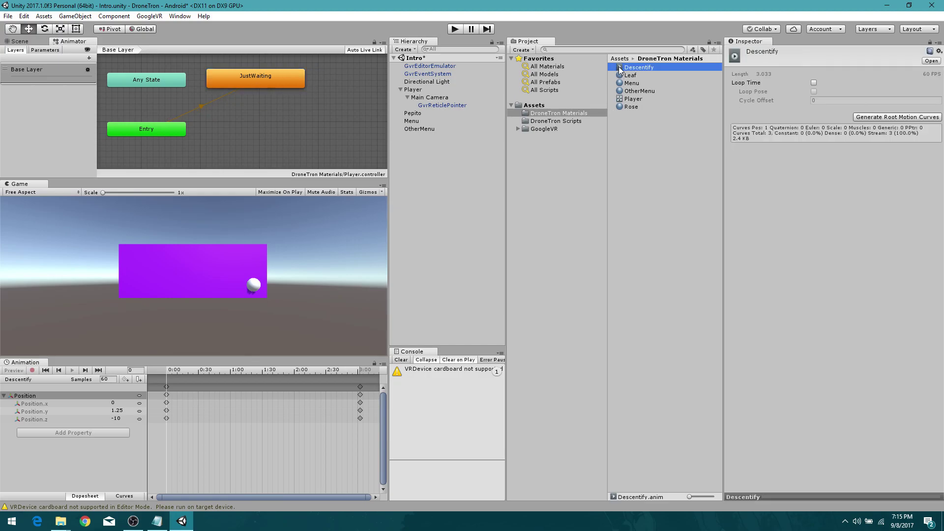
{"action": "left_click_drag", "start_coordinate": [175, 374], "coordinate": [114, 372]}
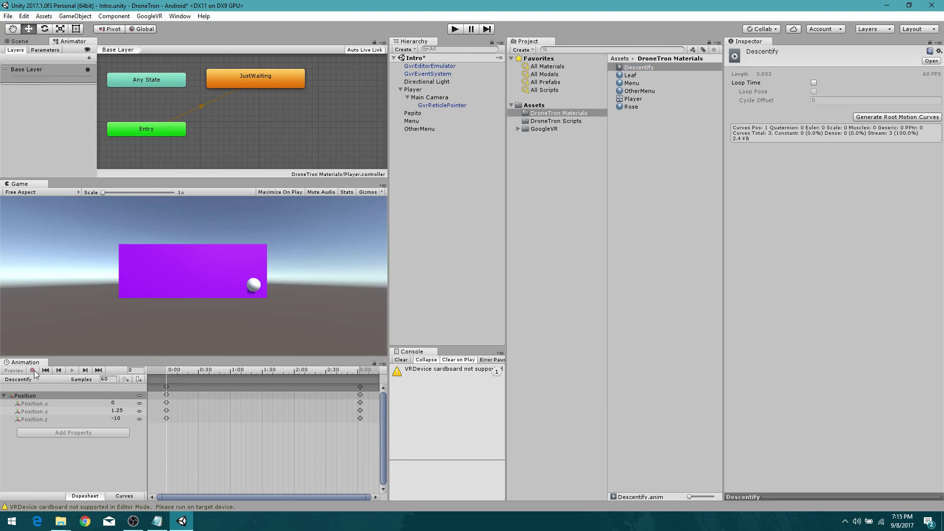
{"action": "left_click", "coordinate": [416, 91]}
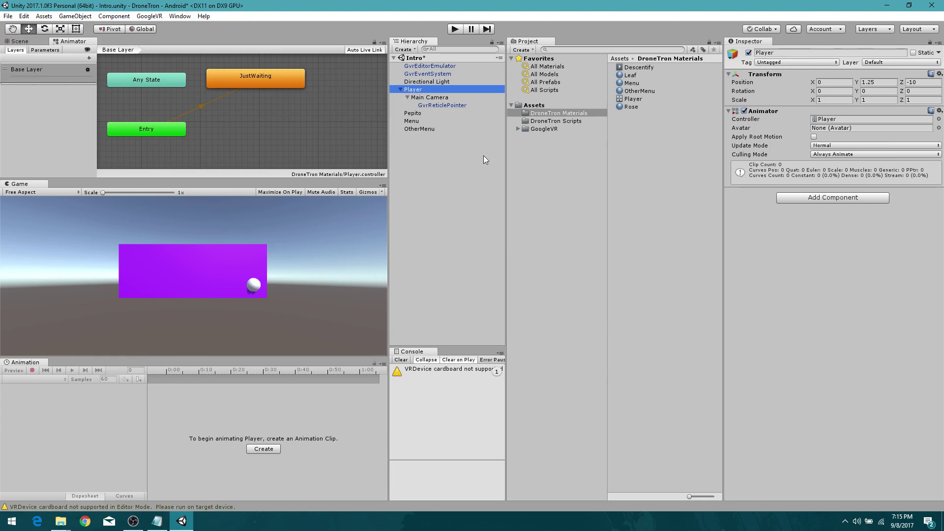
{"action": "left_click", "coordinate": [813, 119]}
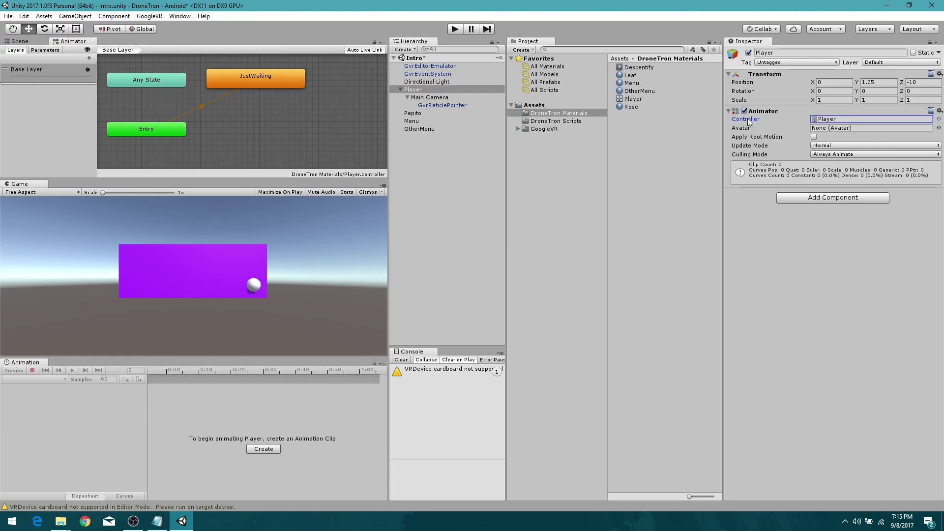
{"action": "left_click_drag", "start_coordinate": [621, 68], "coordinate": [263, 124]}
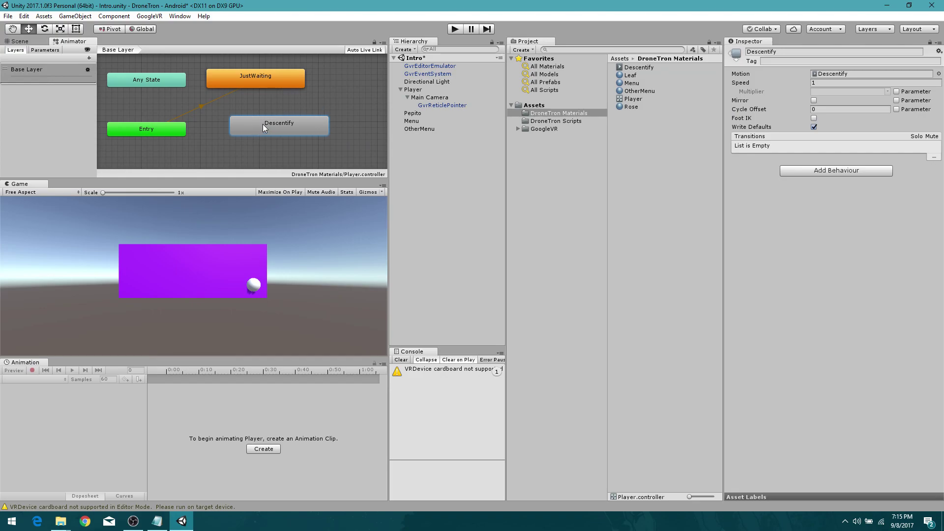
Test the scene in play mode, then tidy the positions of the Descentify and JustWaiting states in the animator graph.
{"action": "left_click", "coordinate": [455, 29]}
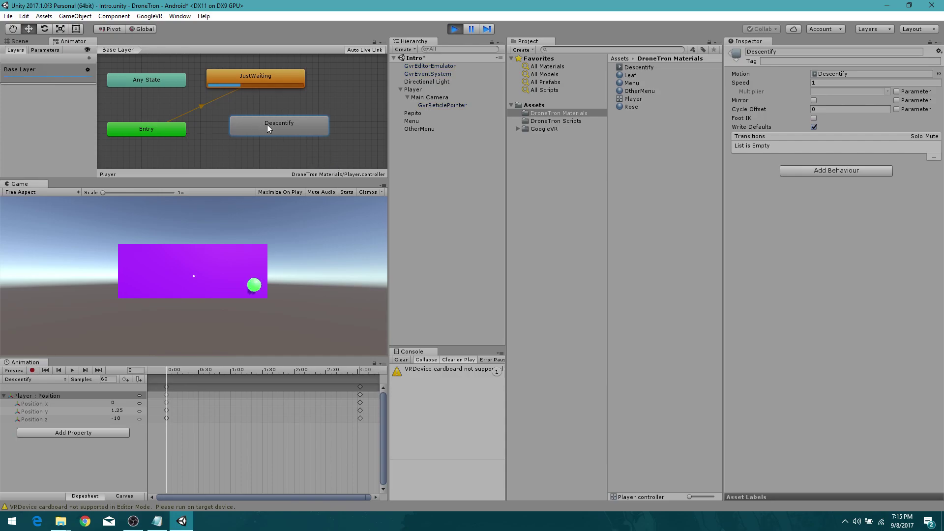
{"action": "left_click", "coordinate": [455, 28]}
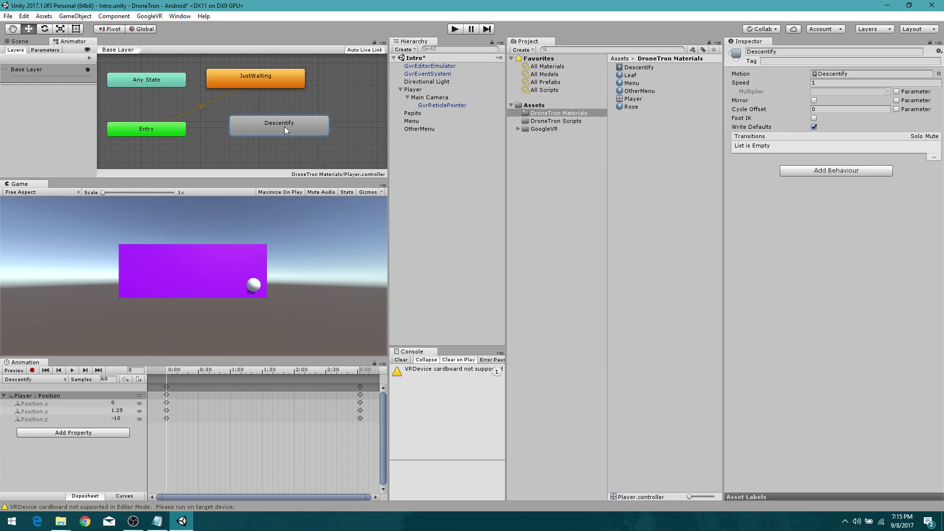
{"action": "mouse_move", "coordinate": [284, 126]}
{"action": "left_mouse_down"}
{"action": "mouse_move", "coordinate": [294, 131]}
{"action": "mouse_move", "coordinate": [263, 129]}
{"action": "mouse_move", "coordinate": [303, 139]}
{"action": "mouse_move", "coordinate": [293, 136]}
{"action": "left_mouse_up"}
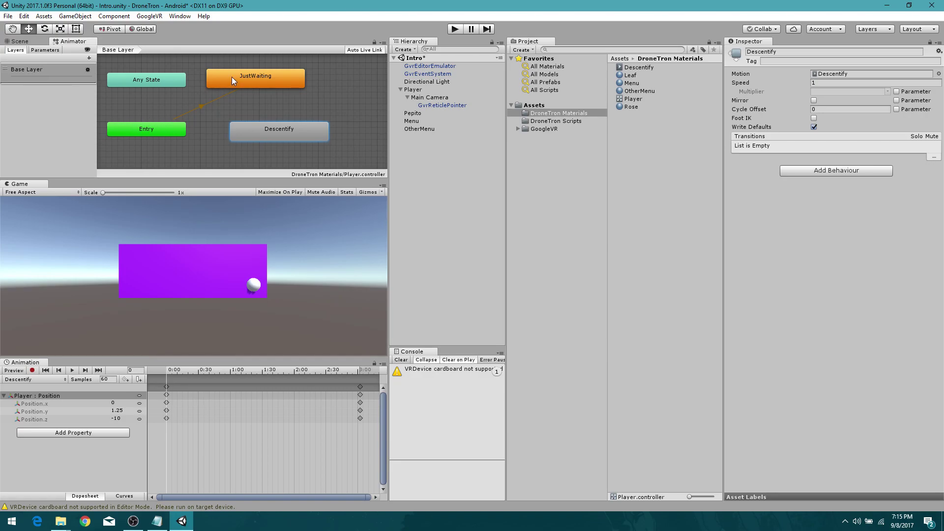
{"action": "mouse_move", "coordinate": [263, 74]}
{"action": "left_mouse_down"}
{"action": "mouse_move", "coordinate": [271, 69]}
{"action": "mouse_move", "coordinate": [268, 78]}
{"action": "left_mouse_up"}
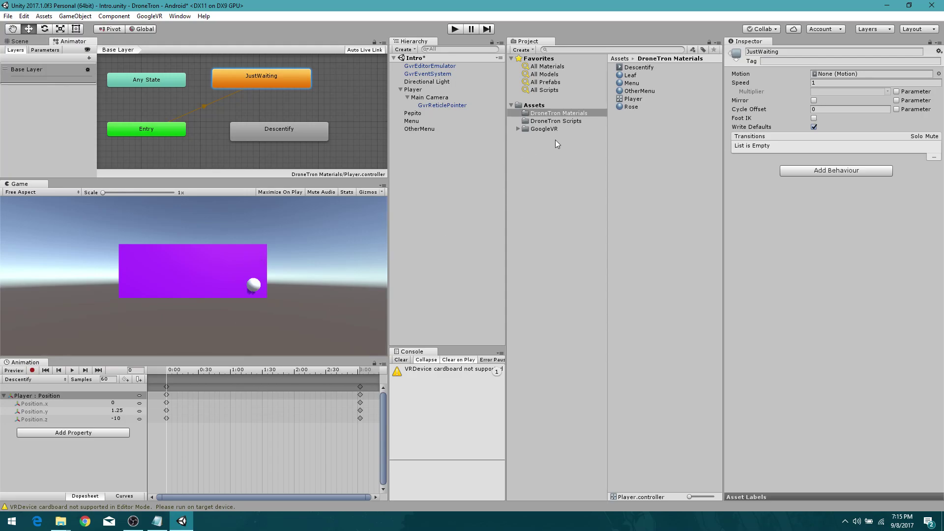
Create a C# script named Descendify in the DroneTron Scripts folder.
{"action": "left_click", "coordinate": [547, 122]}
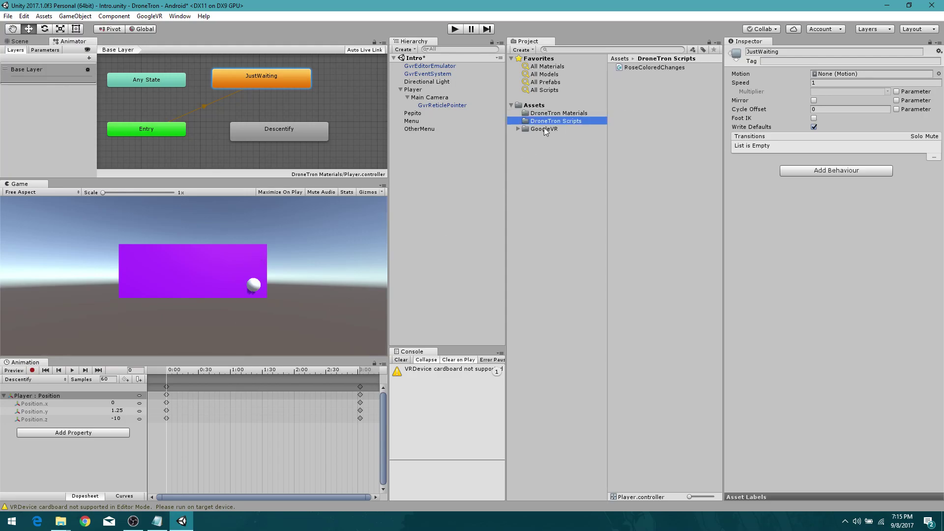
{"action": "left_click", "coordinate": [412, 90]}
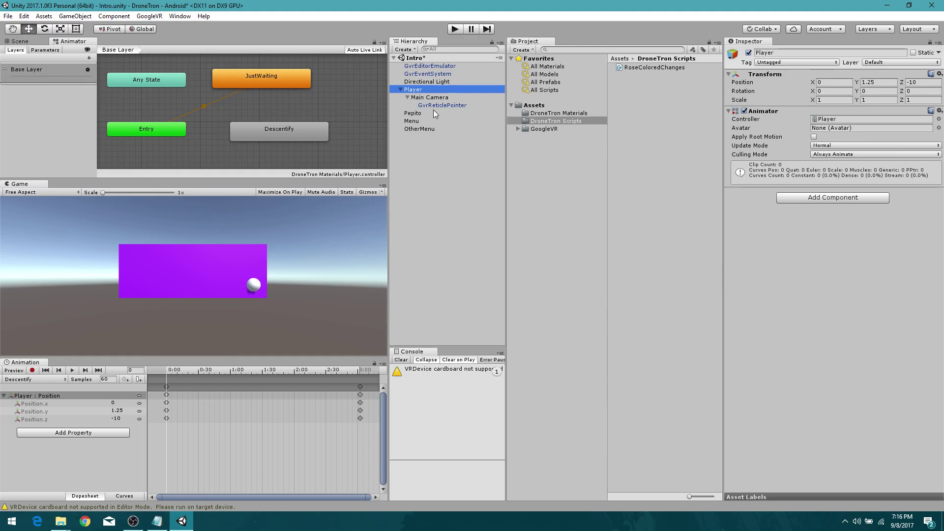
{"action": "right_click", "coordinate": [659, 140]}
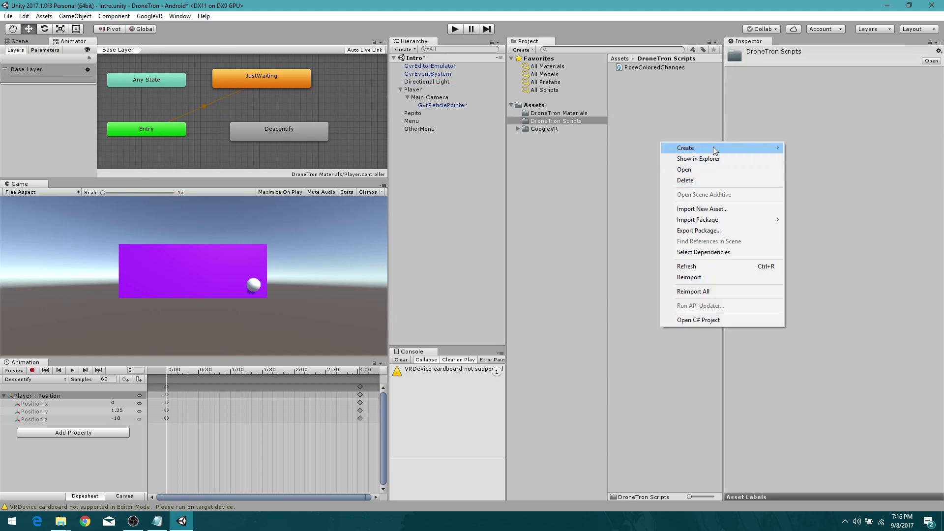
{"action": "mouse_move", "coordinate": [714, 149]}
{"action": "left_click", "coordinate": [830, 160]}
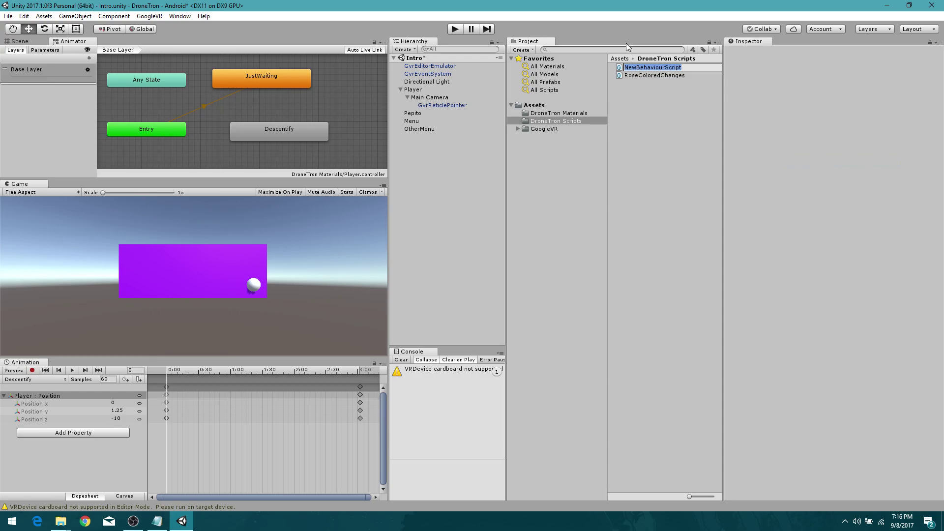
{"action": "type", "text": "D"}
{"action": "type", "text": "escendify"}
{"action": "key", "text": "Return"}
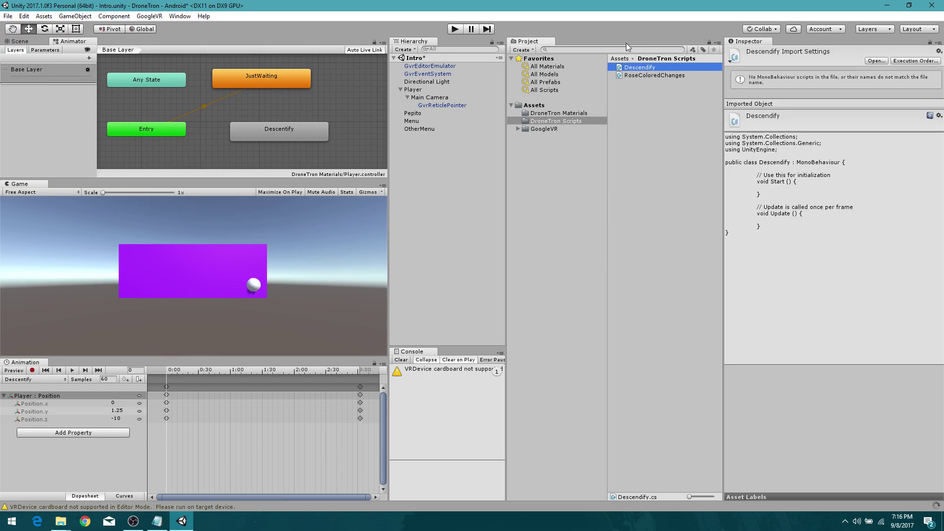
Open the Descendify script in Visual Studio and shrink the Error List to give the code more room.
{"action": "double_click", "coordinate": [619, 69]}
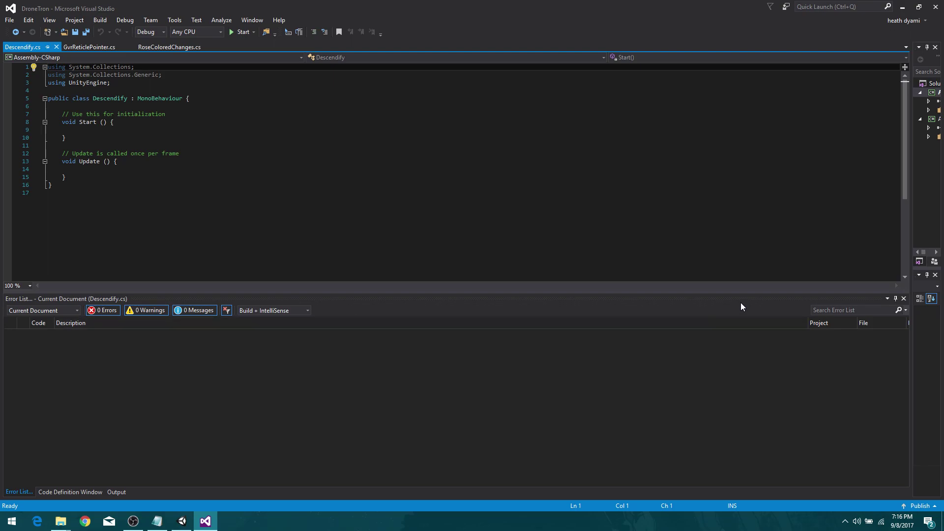
{"action": "double_click", "coordinate": [728, 298]}
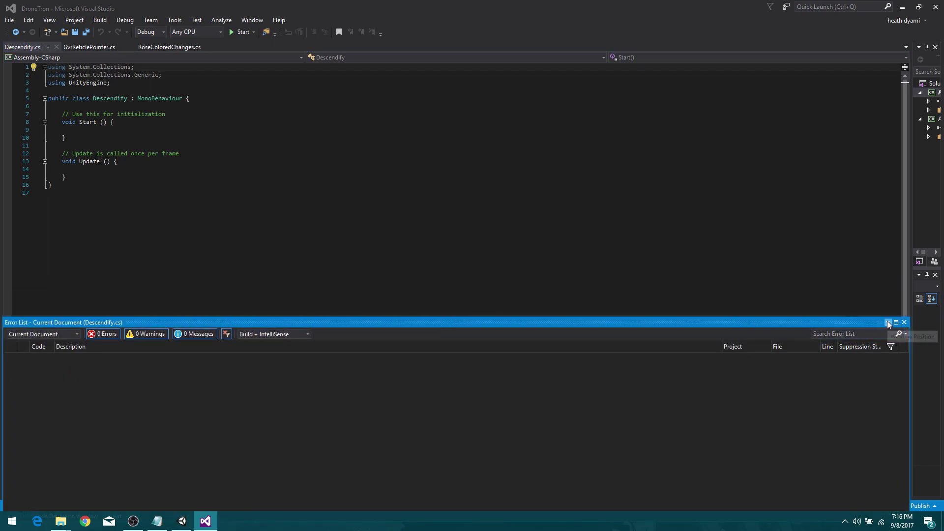
{"action": "left_click_drag", "start_coordinate": [869, 322], "coordinate": [463, 434]}
{"action": "scroll", "coordinate": [99, 136], "scroll_direction": "up", "scroll_amount": 5, "text": "ctrl"}
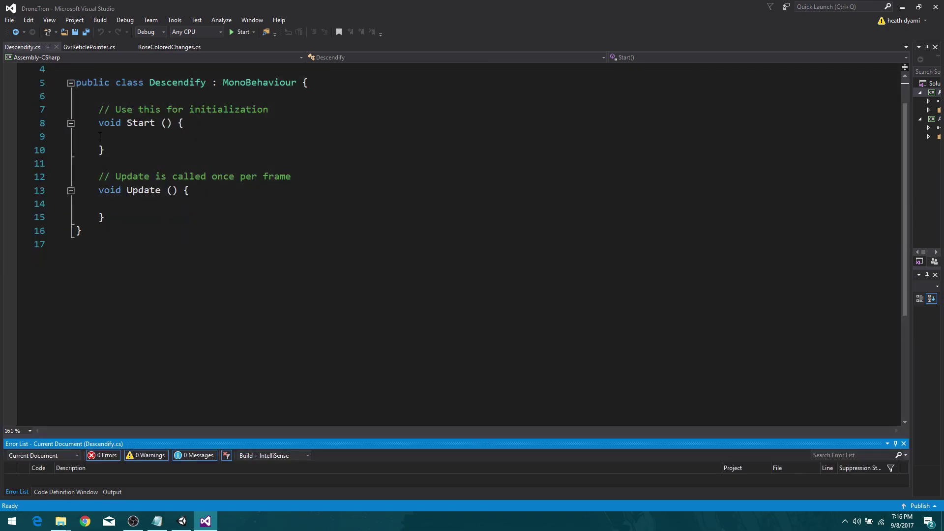
{"action": "scroll", "coordinate": [100, 148], "scroll_direction": "up", "scroll_amount": 4, "text": "ctrl"}
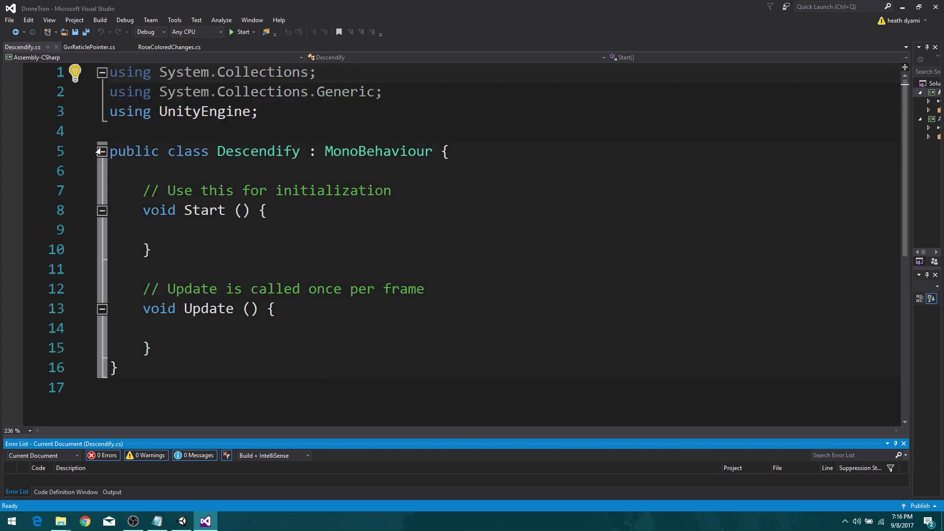
{"action": "scroll", "coordinate": [156, 193], "scroll_direction": "down", "scroll_amount": 1, "text": "ctrl"}
{"action": "scroll", "coordinate": [156, 194], "scroll_direction": "down", "scroll_amount": 3}
{"action": "scroll", "coordinate": [156, 192], "scroll_direction": "up", "scroll_amount": 3}
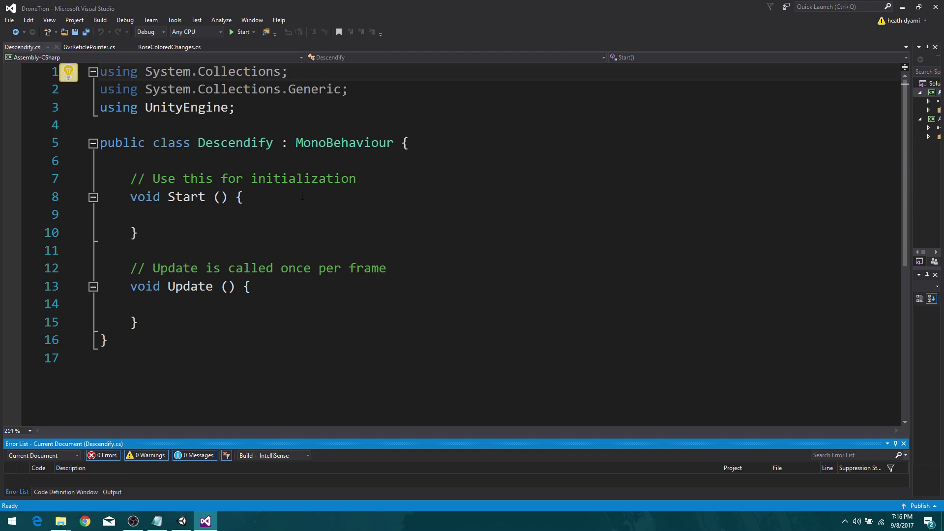
Begin a public Animator field declaration on a new line at the start of the Descendify class.
{"action": "left_click", "coordinate": [425, 143]}
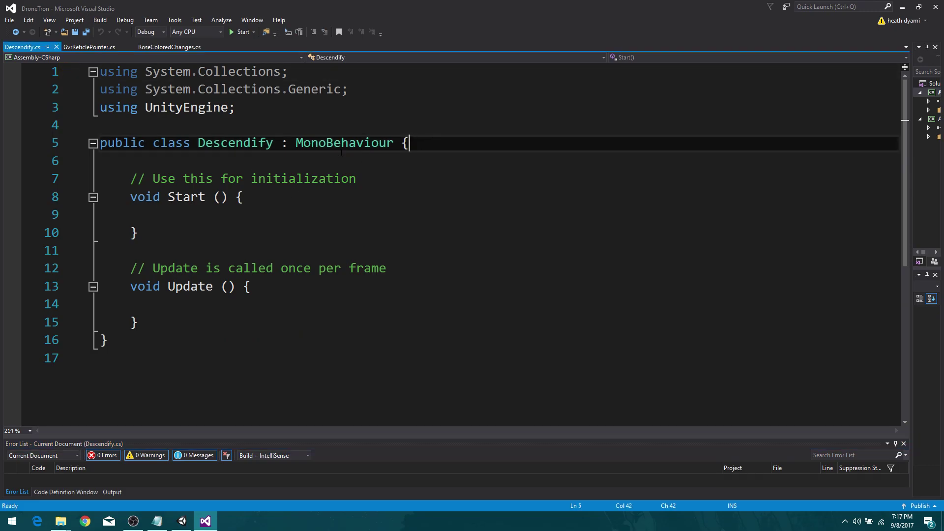
{"action": "key", "text": "Return"}
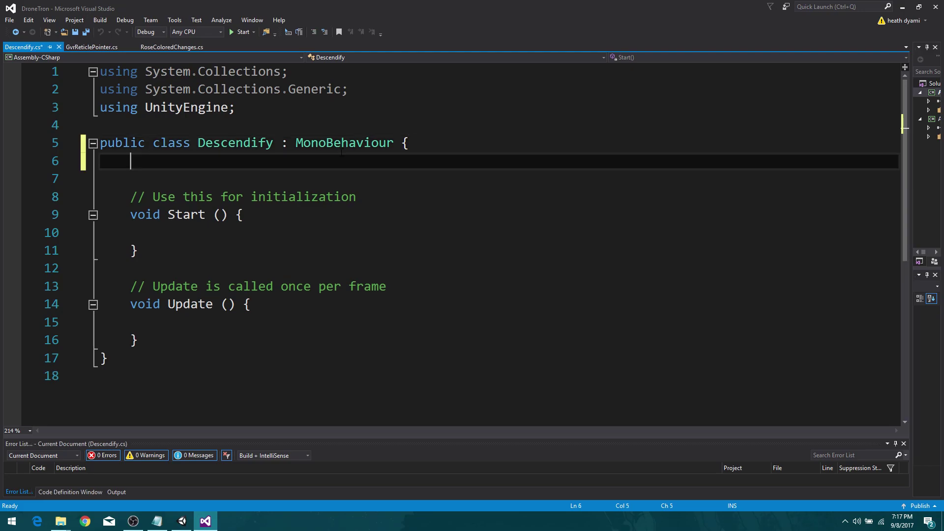
{"action": "key", "text": "Return"}
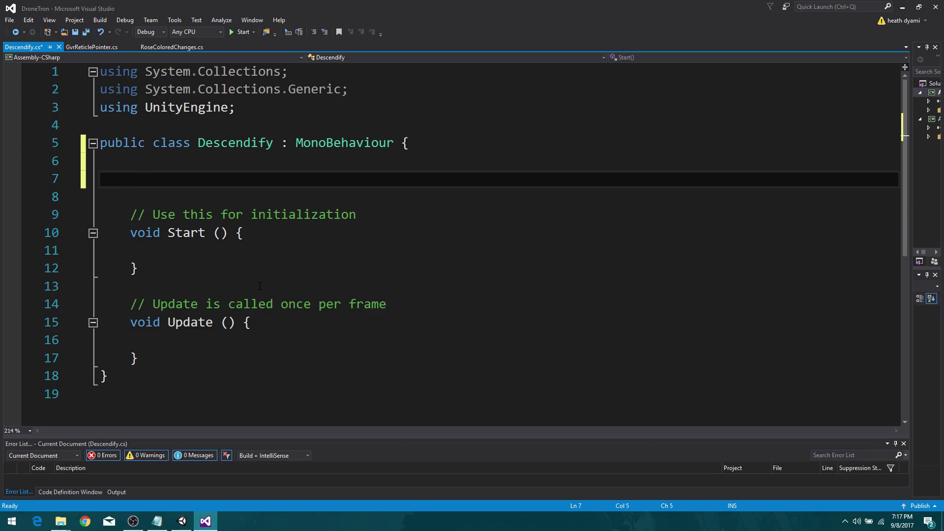
{"action": "type", "text": "public Anima"}
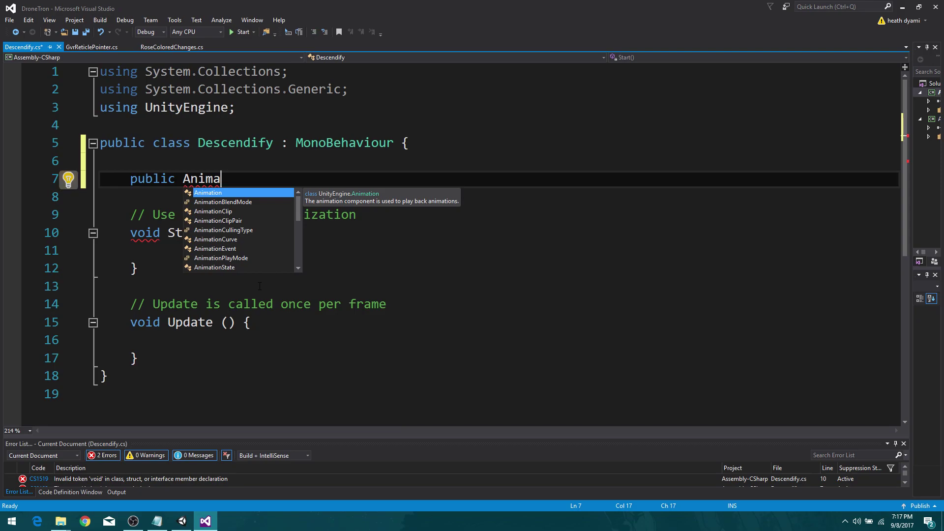
{"action": "type", "text": "tor"}
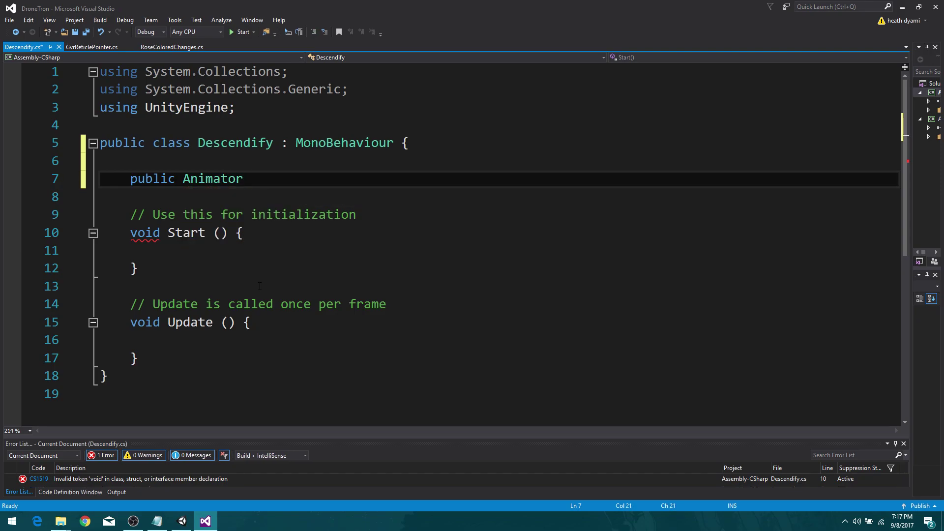
{"action": "type", "text": " Dec"}
{"action": "key", "text": "BackSpace"}
{"action": "type", "text": "sceno"}
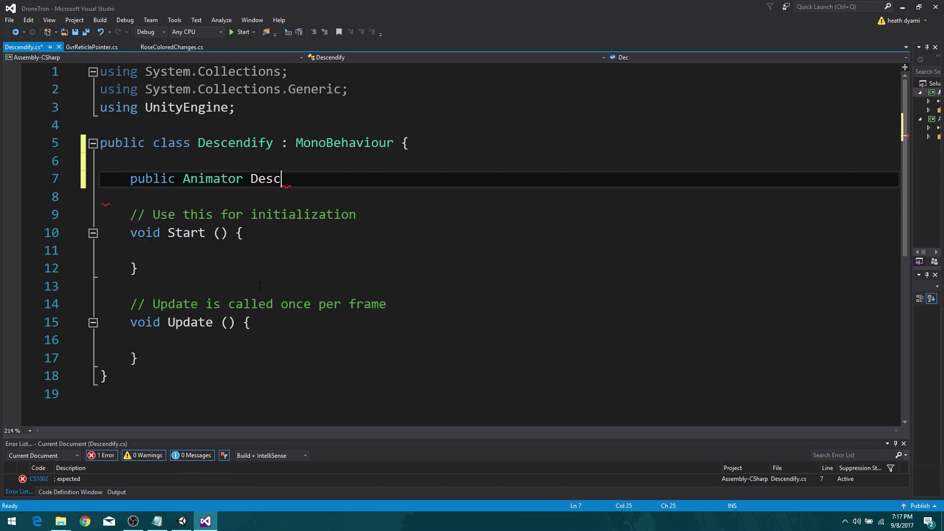
{"action": "key", "text": "BackSpace"}
{"action": "type", "text": "do"}
{"action": "key", "text": "BackSpace"}
{"action": "key", "text": "BackSpace"}
{"action": "key", "text": "BackSpace"}
{"action": "key", "text": "BackSpace"}
{"action": "key", "text": "BackSpace"}
{"action": "key", "text": "BackSpace"}
{"action": "key", "text": "BackSpace"}
{"action": "key", "text": "BackSpace"}
Name the public Animator field Anime and end the declaration with a semicolon.
{"action": "type", "text": "Anime"}
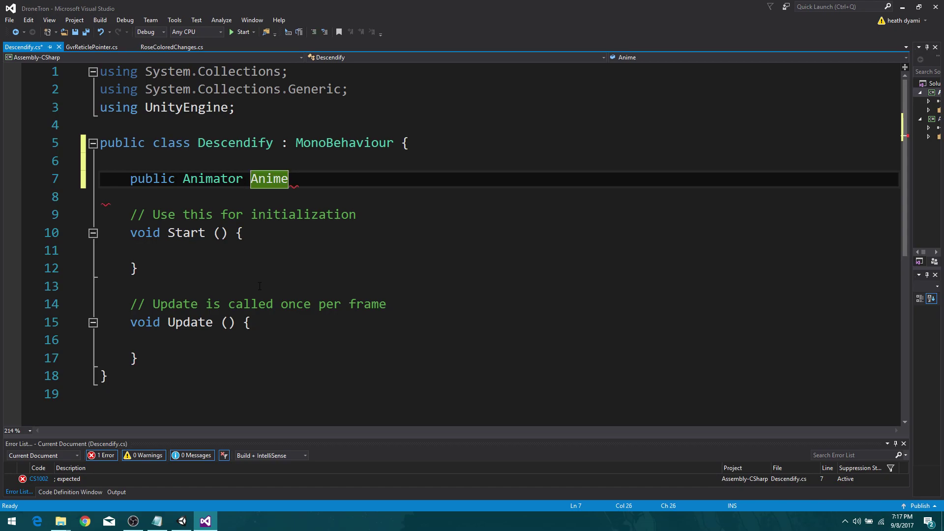
{"action": "type", "text": ";"}
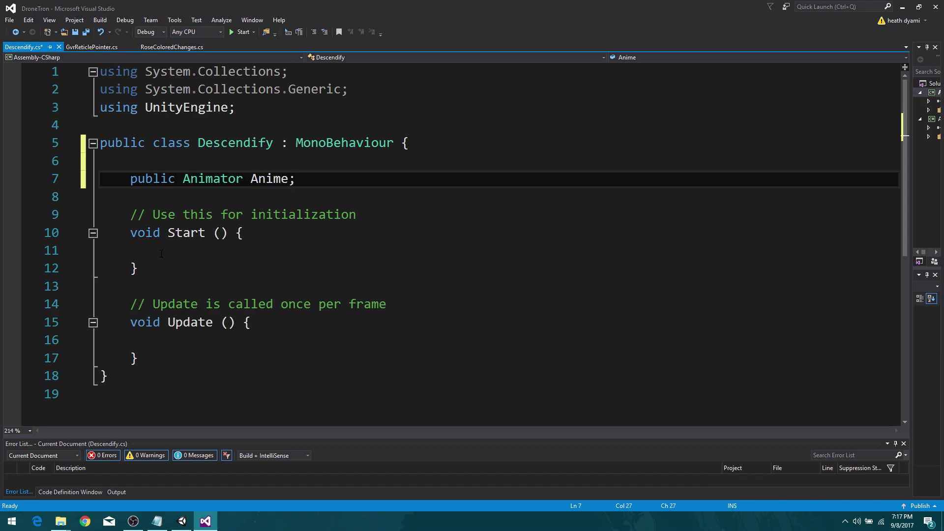
In the Start method, assign Anime the result of GetComponent<Animator>() and end the statement with a semicolon.
{"action": "left_click", "coordinate": [167, 248]}
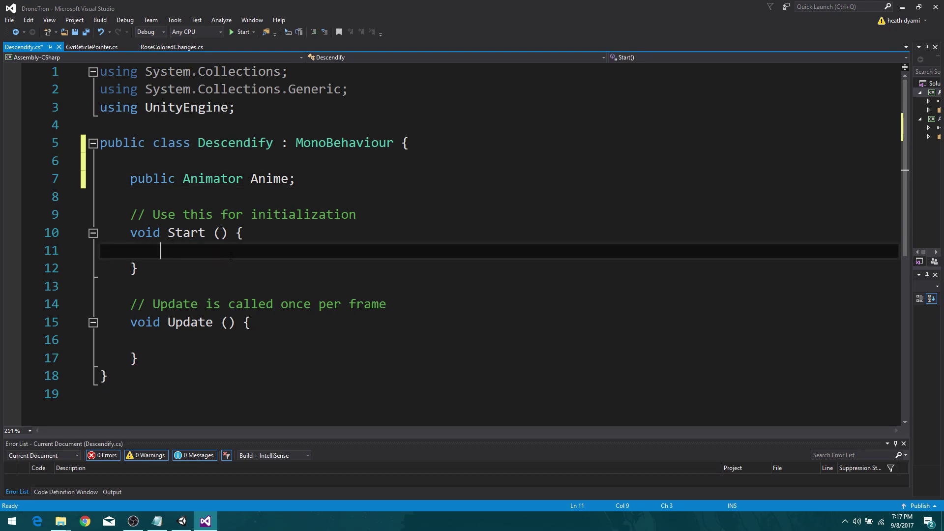
{"action": "type", "text": "Anime"}
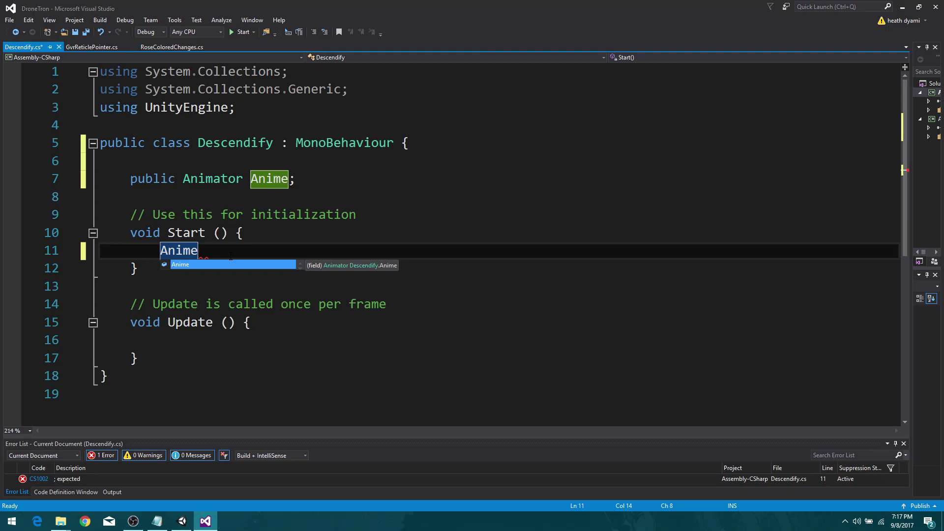
{"action": "type", "text": "= "}
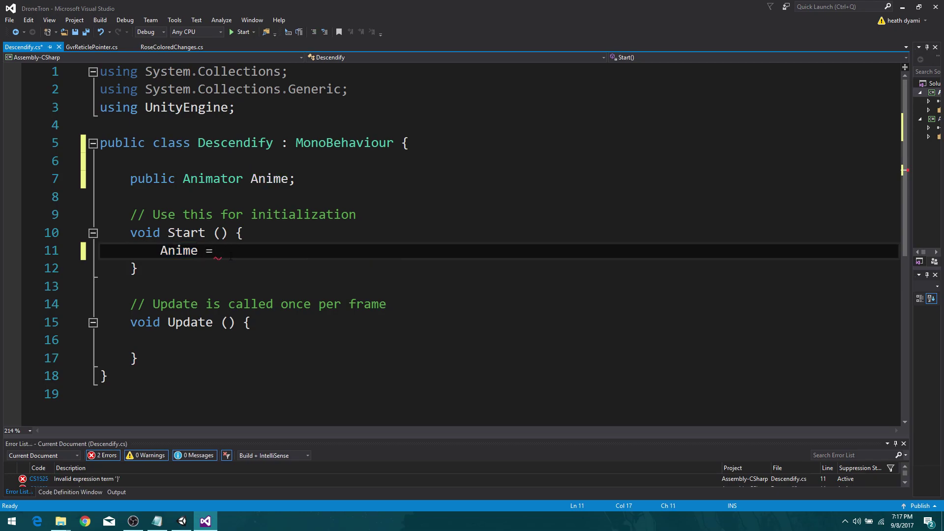
{"action": "type", "text": "getcom"}
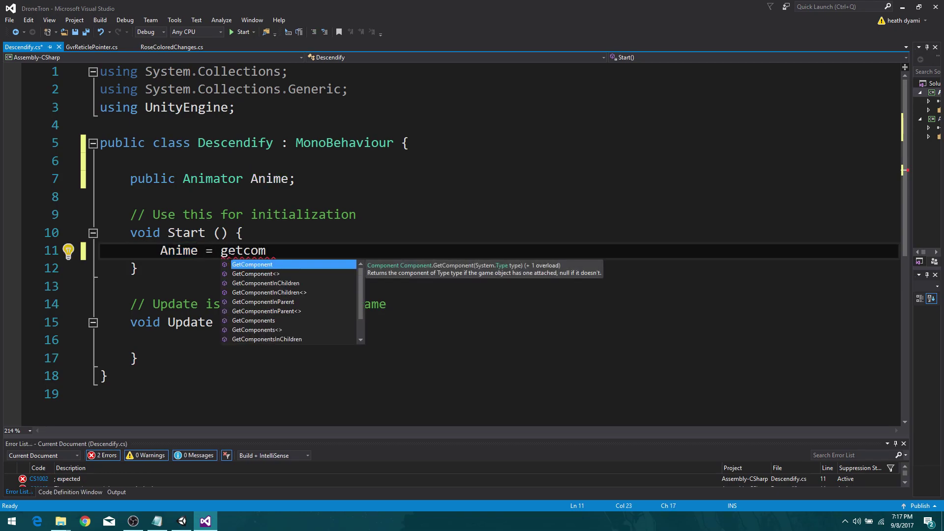
{"action": "key", "text": "Tab"}
{"action": "type", "text": "<"}
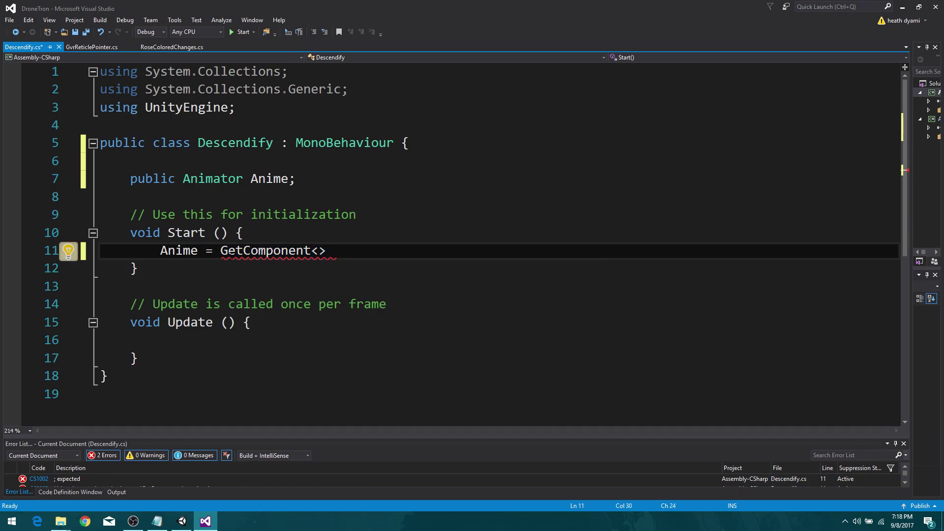
{"action": "type", "text": "Anima"}
{"action": "key", "text": "Tab"}
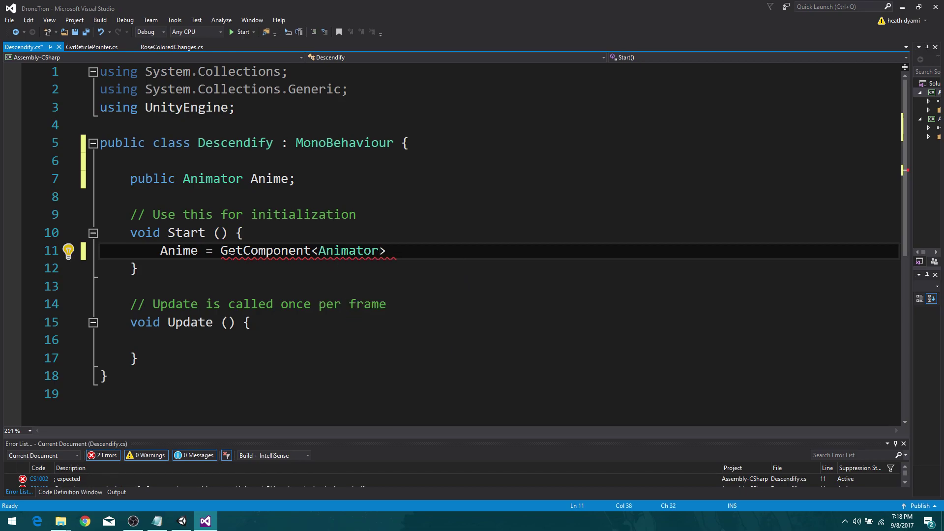
{"action": "key", "text": "Right"}
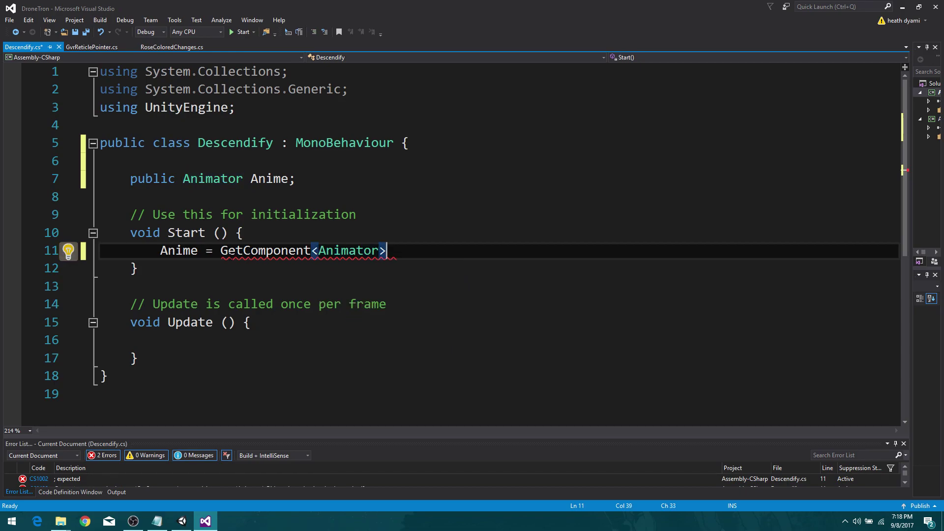
{"action": "type", "text": "()"}
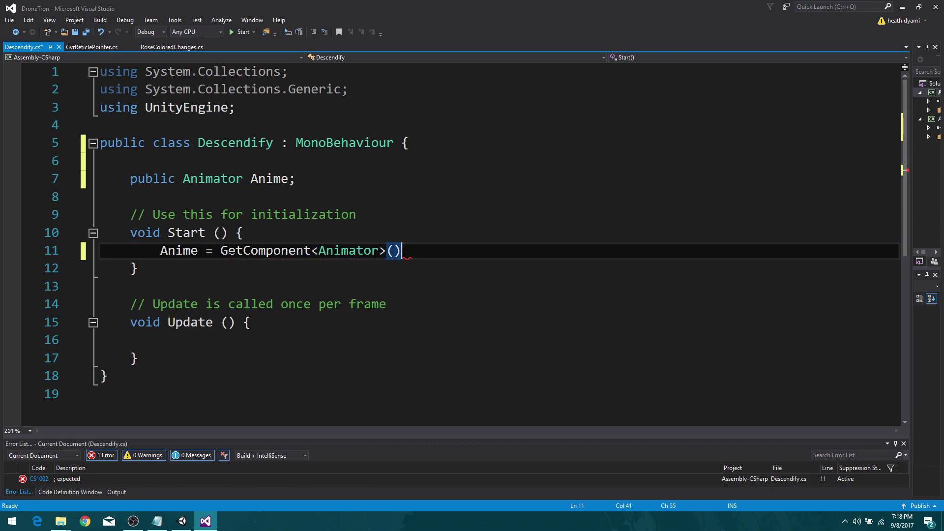
{"action": "type", "text": ";"}
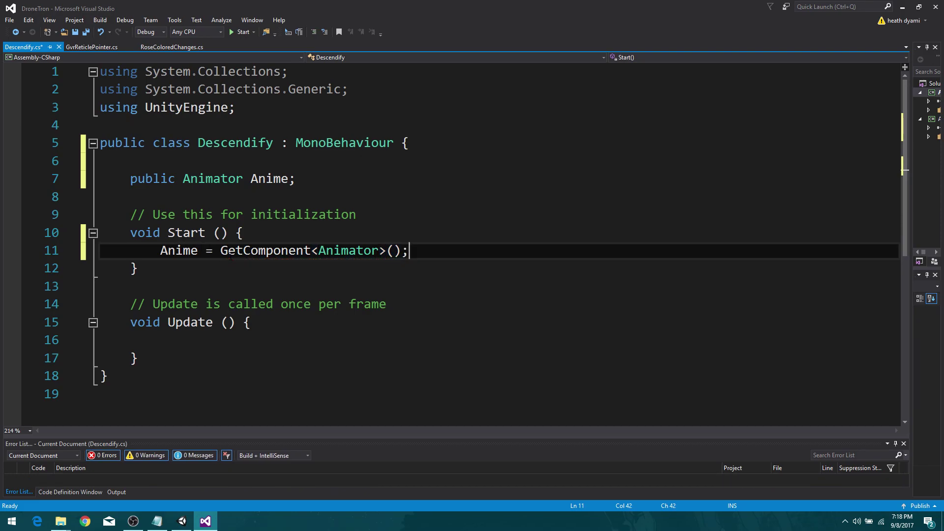
In the Update method, begin an Anime.Play call with an empty pair of quotation marks as its argument.
{"action": "left_click", "coordinate": [175, 347]}
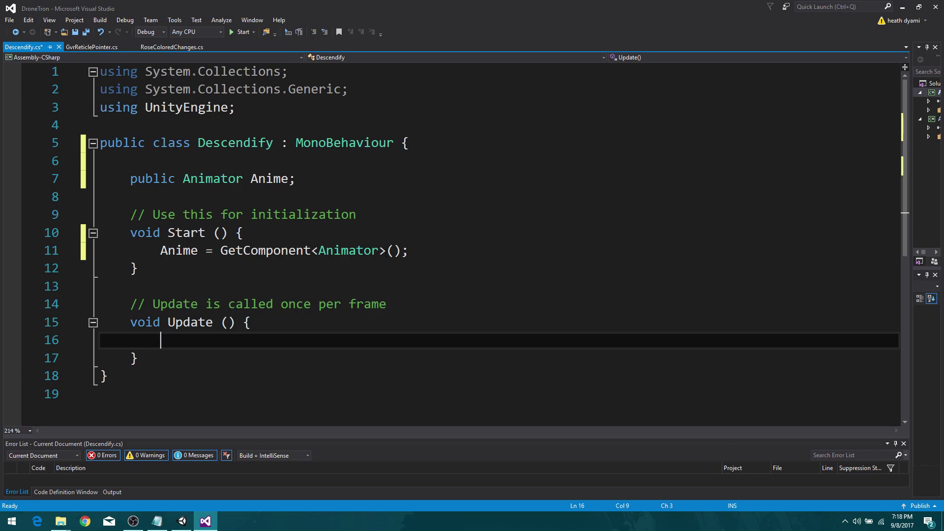
{"action": "double_click", "coordinate": [377, 251]}
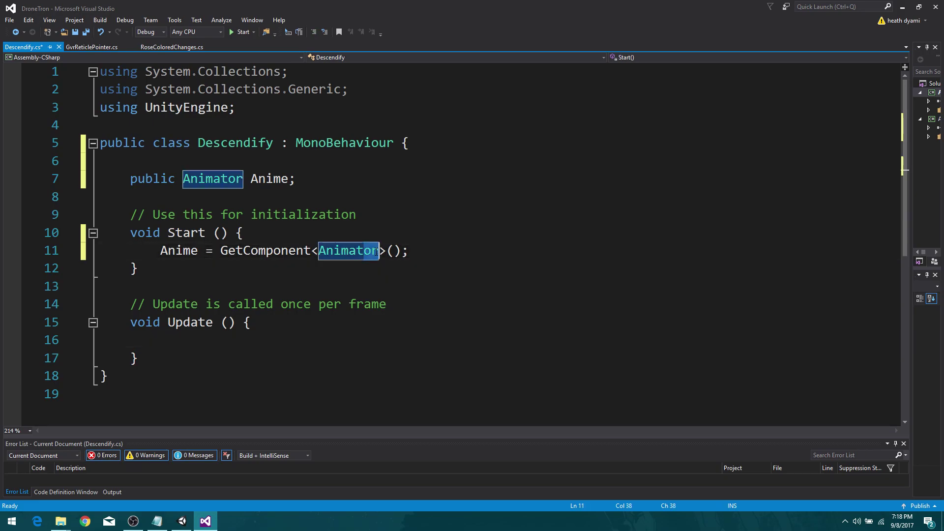
{"action": "left_click", "coordinate": [153, 346]}
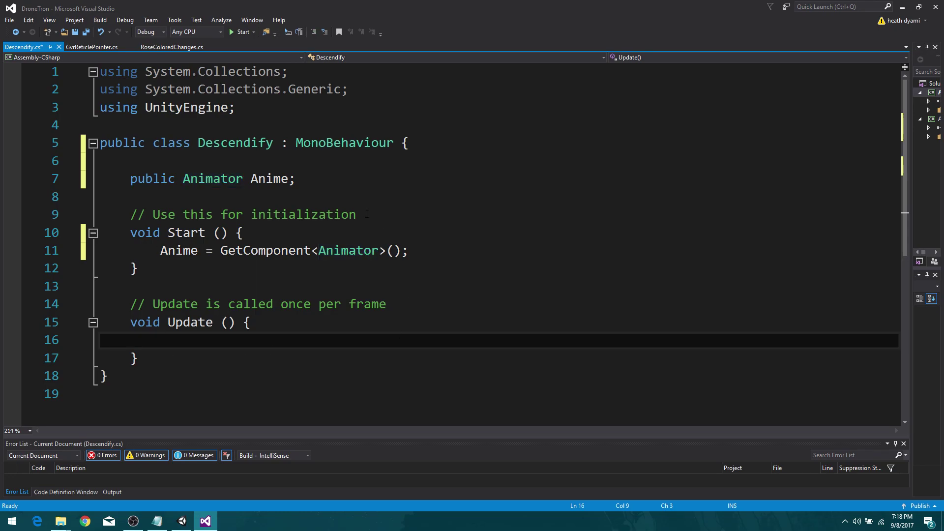
{"action": "type", "text": "Anime"}
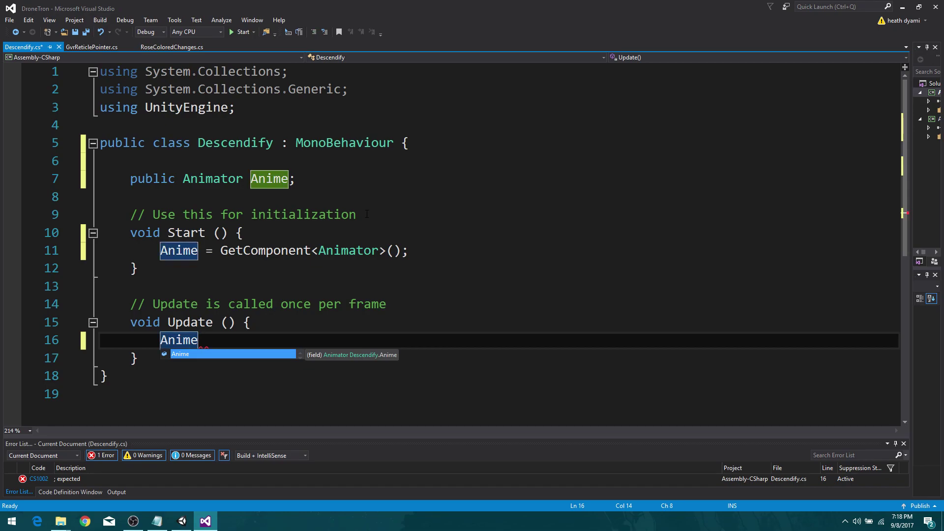
{"action": "type", "text": ".Pla"}
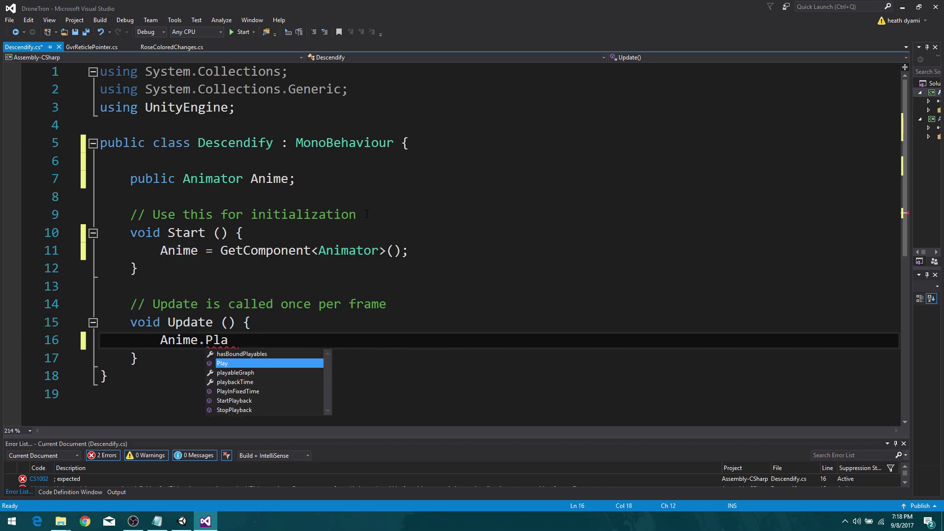
{"action": "type", "text": "y"}
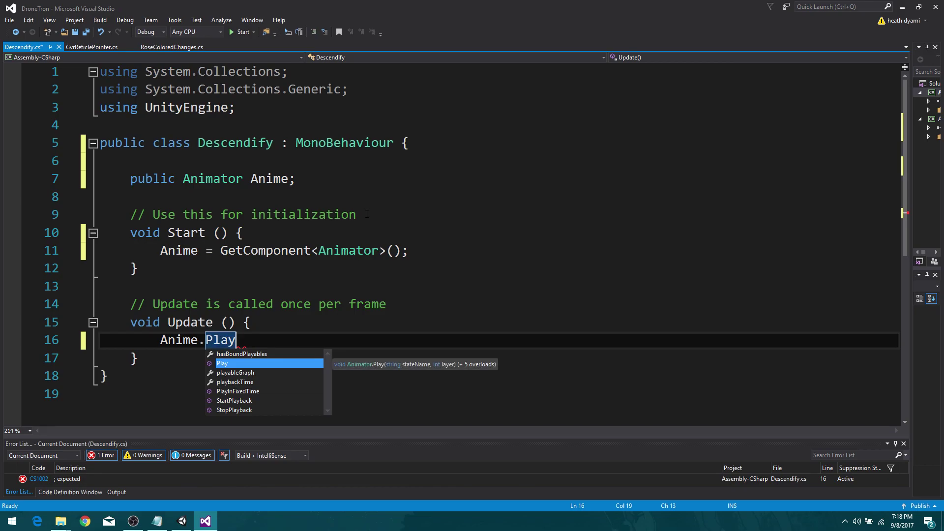
{"action": "type", "text": "("}
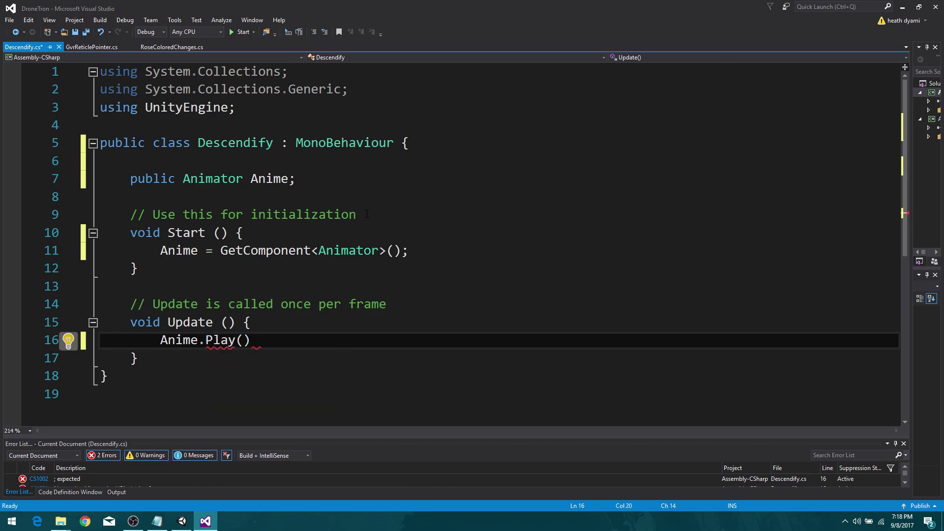
{"action": "type", "text": "\""}
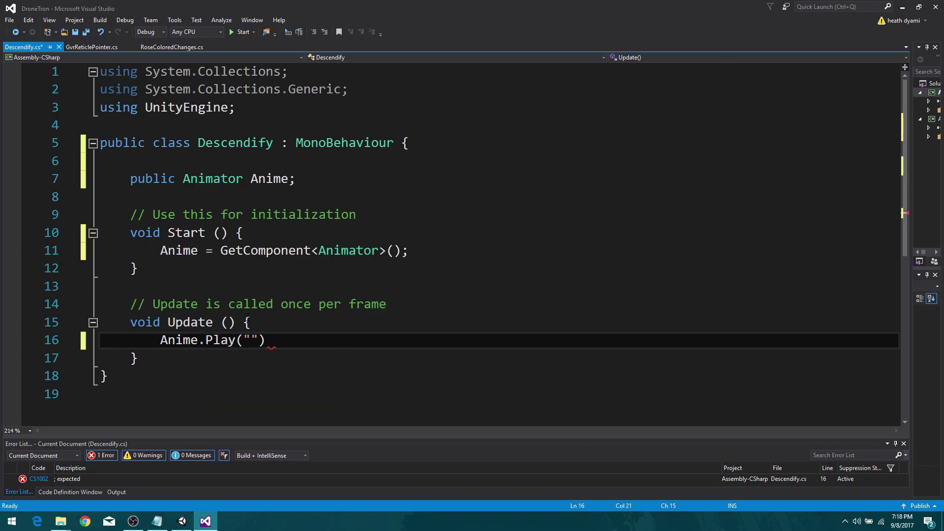
Switch to Unity and copy the name of the Descentify animation clip in the DroneTron Materials folder.
{"action": "left_click", "coordinate": [181, 521]}
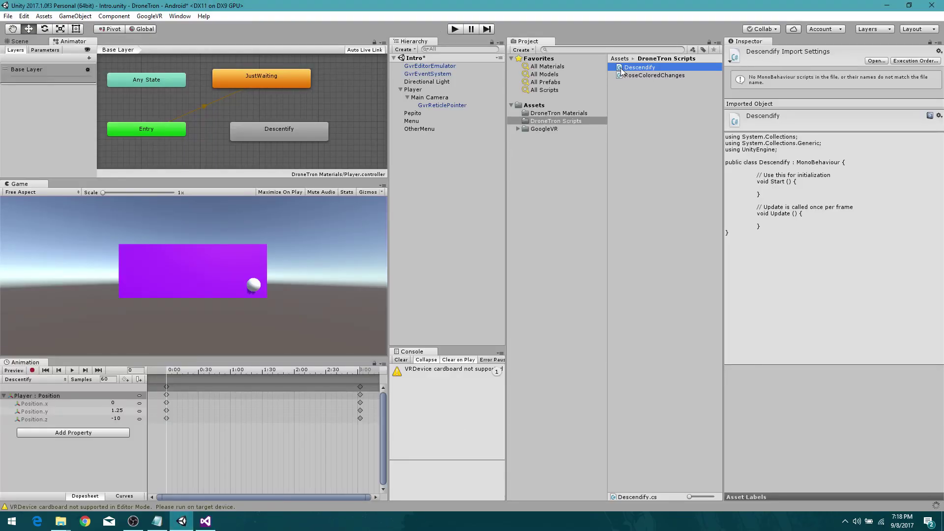
{"action": "left_click", "coordinate": [541, 113]}
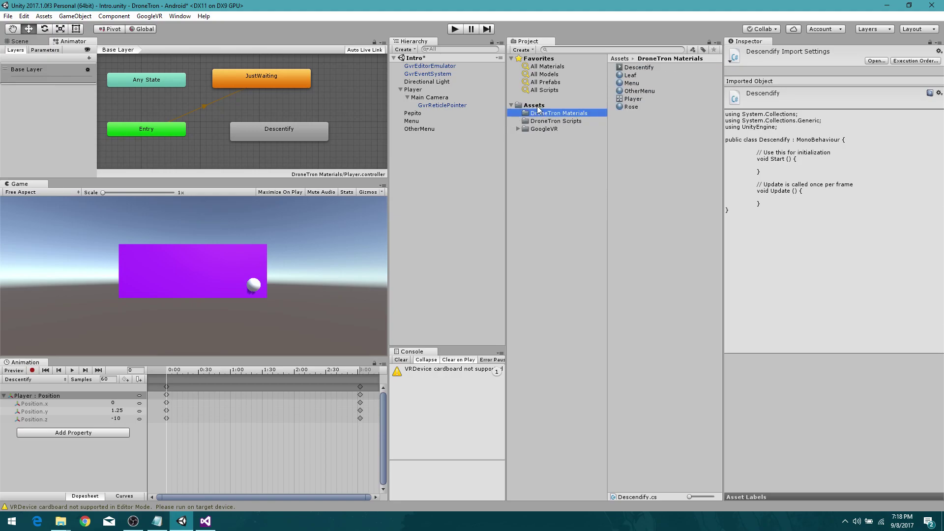
{"action": "left_click", "coordinate": [635, 68]}
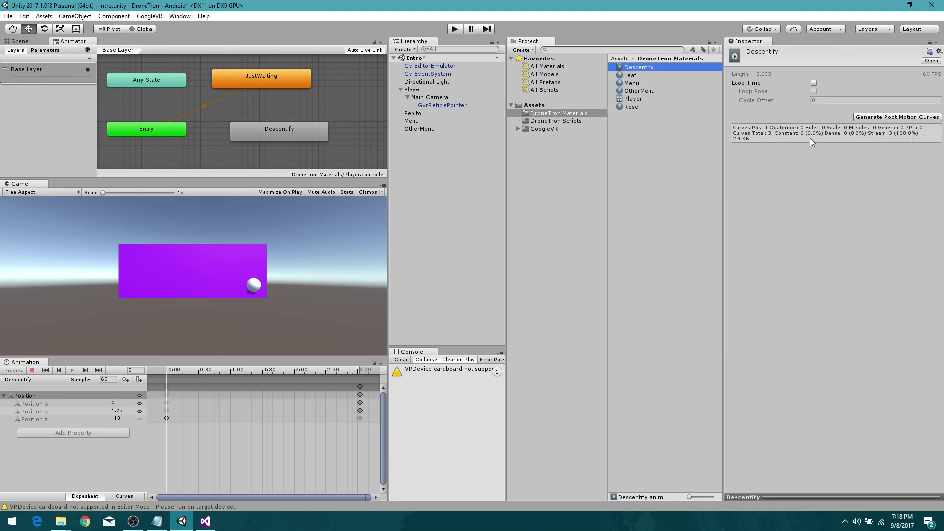
{"action": "left_click", "coordinate": [644, 68]}
{"action": "key", "text": "ctrl+c"}
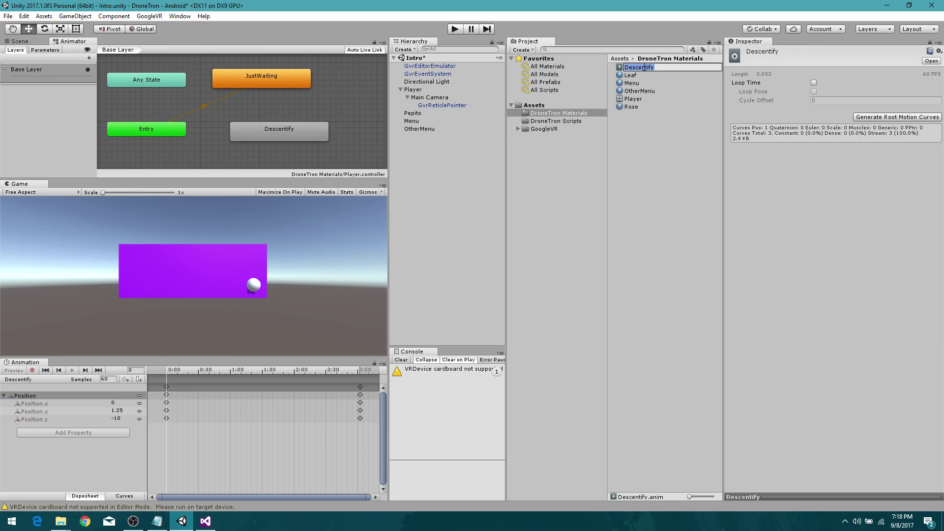
{"action": "right_click", "coordinate": [637, 66]}
{"action": "left_click", "coordinate": [660, 87]}
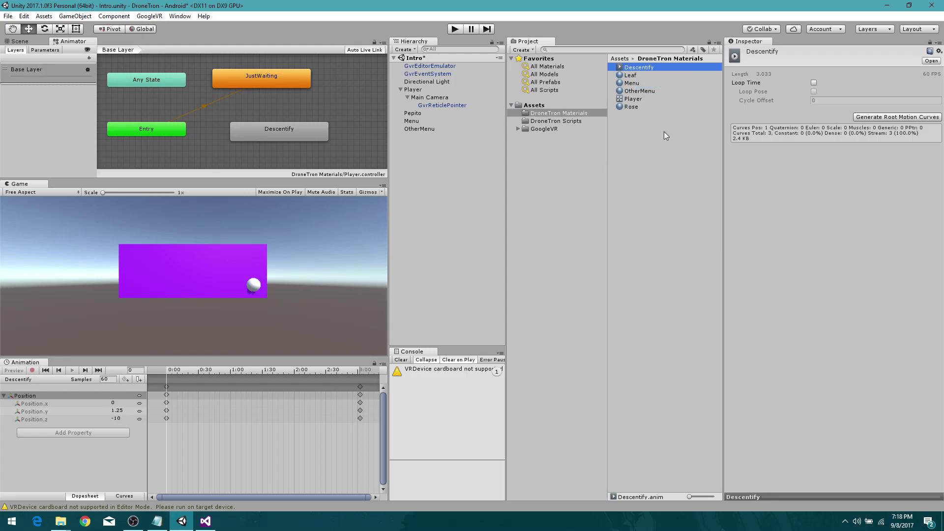
Back in Visual Studio, paste Descentify between the Play call's quotation marks and end the statement with a semicolon.
{"action": "left_click", "coordinate": [205, 521]}
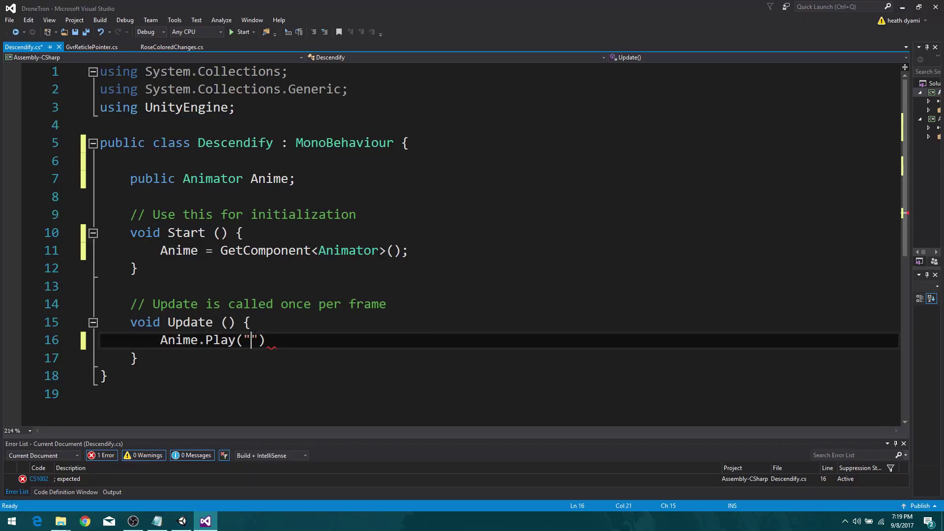
{"action": "key", "text": "ctrl+v"}
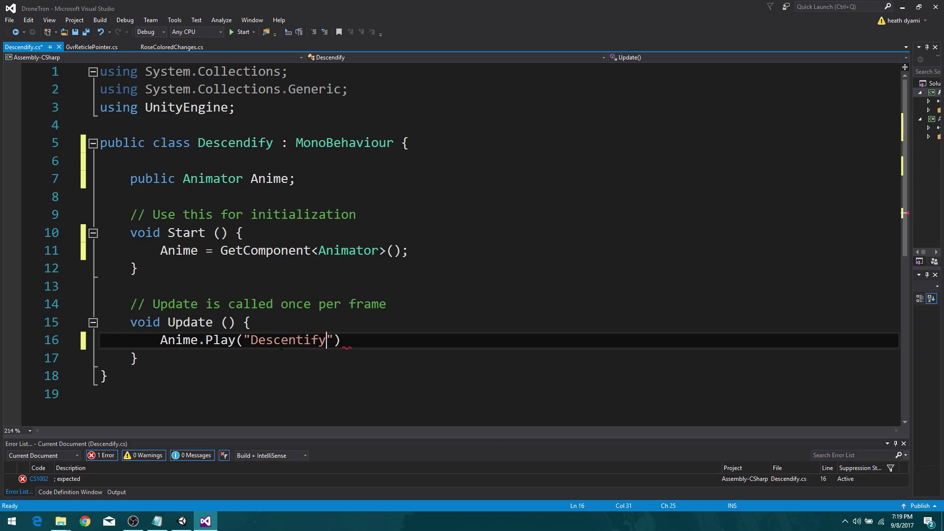
{"action": "left_click", "coordinate": [366, 336]}
{"action": "type", "text": ";"}
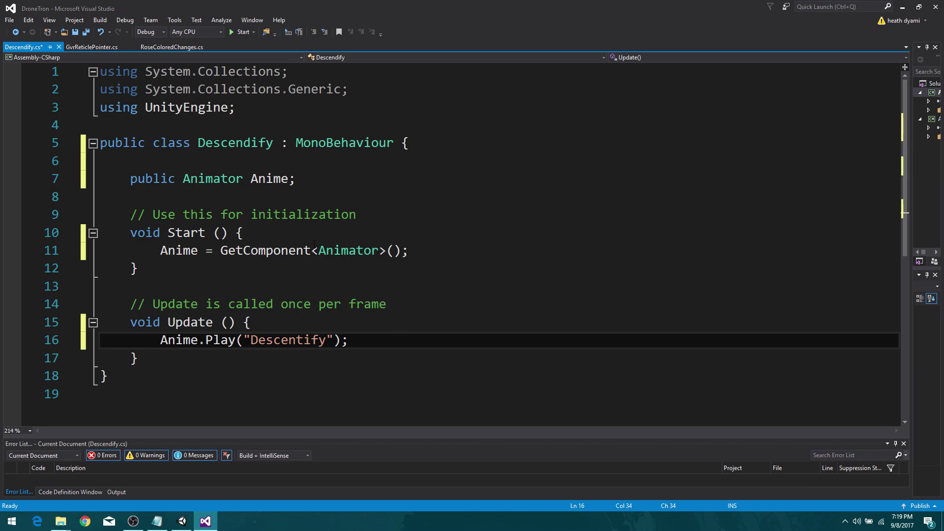
Return to Unity, show the Scene view, and attach the Descendify script from DroneTron Scripts to the Player object.
{"action": "mouse_move", "coordinate": [348, 251]}
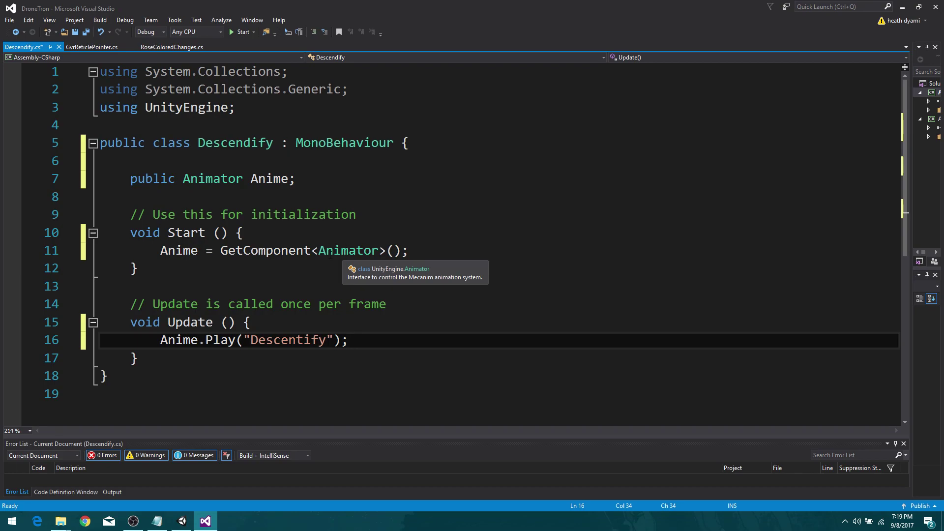
{"action": "left_click", "coordinate": [903, 7]}
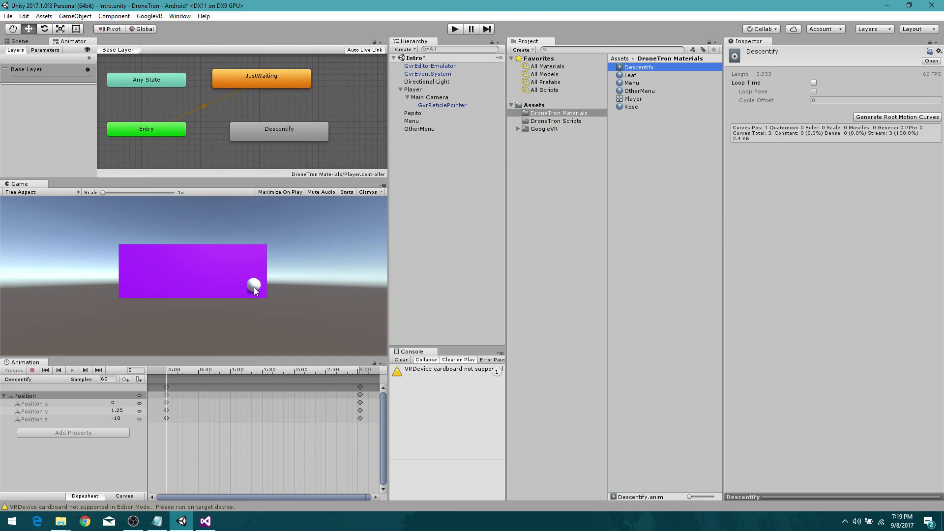
{"action": "left_click", "coordinate": [19, 41]}
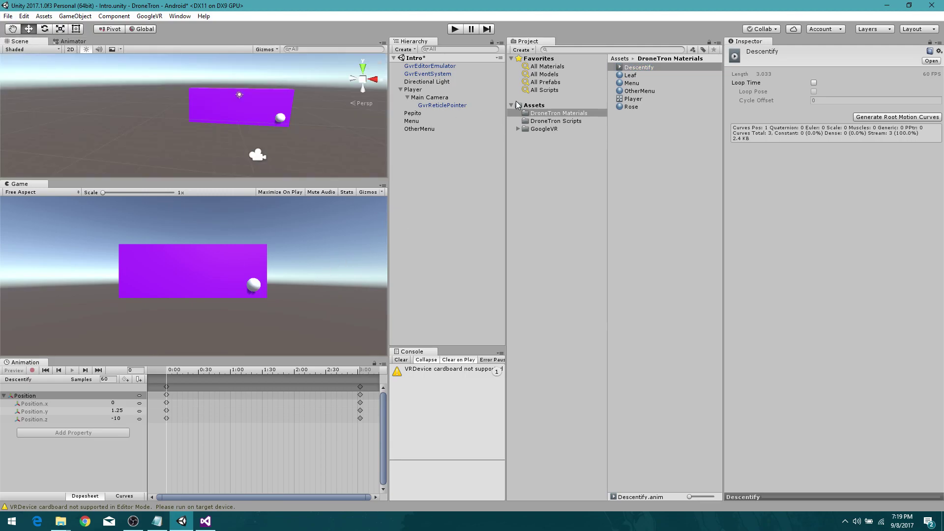
{"action": "left_click", "coordinate": [416, 90]}
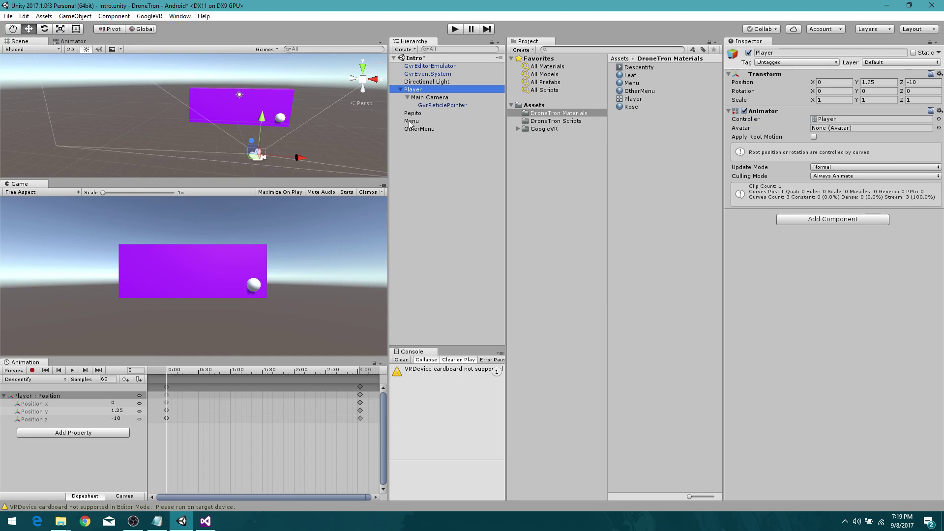
{"action": "left_click", "coordinate": [411, 114]}
{"action": "scroll", "coordinate": [799, 175], "scroll_direction": "down", "scroll_amount": 2}
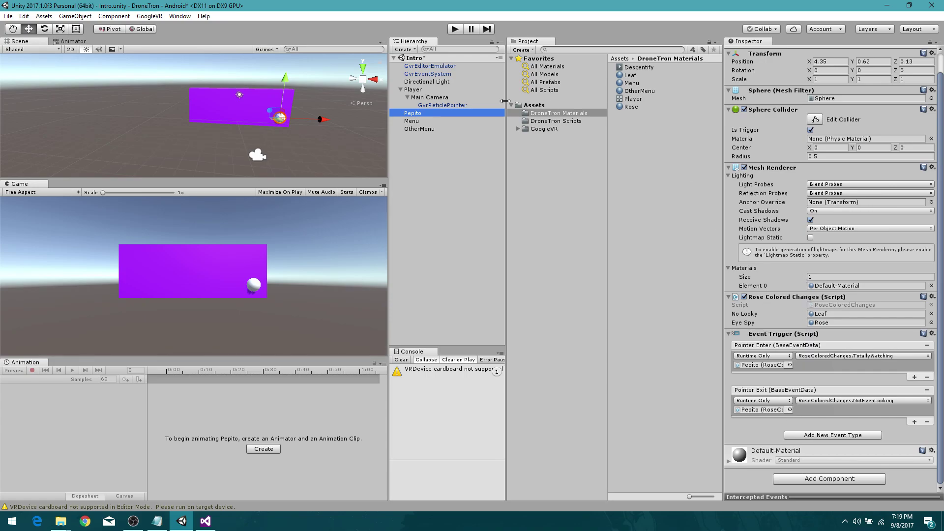
{"action": "left_click", "coordinate": [413, 89]}
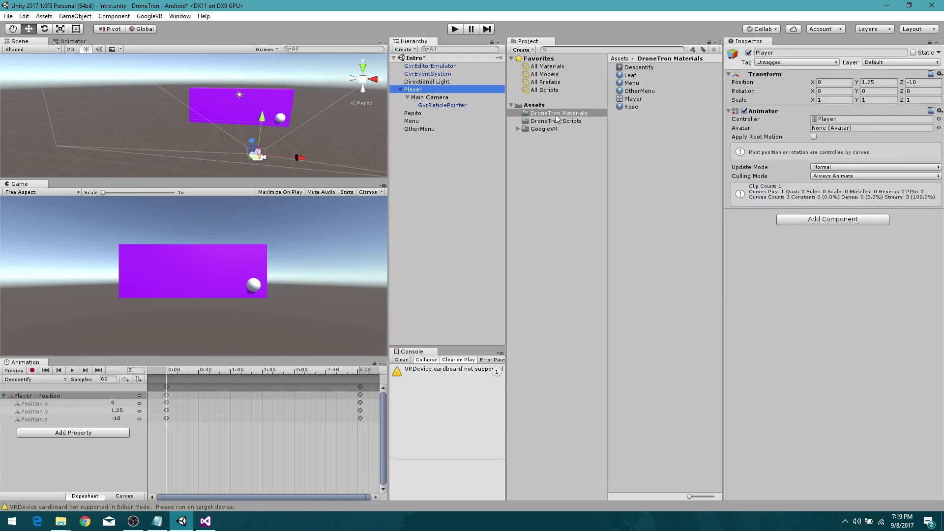
{"action": "left_click", "coordinate": [529, 123]}
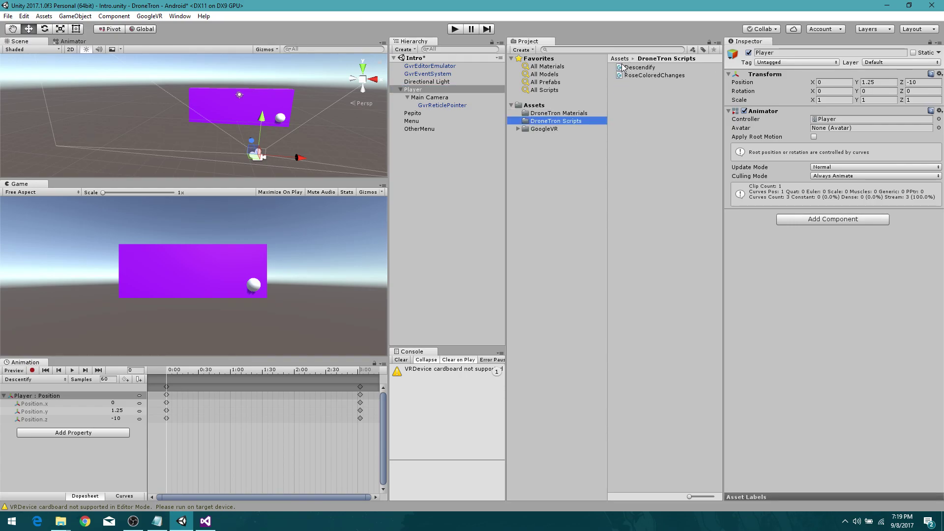
{"action": "left_click_drag", "start_coordinate": [624, 68], "coordinate": [808, 293]}
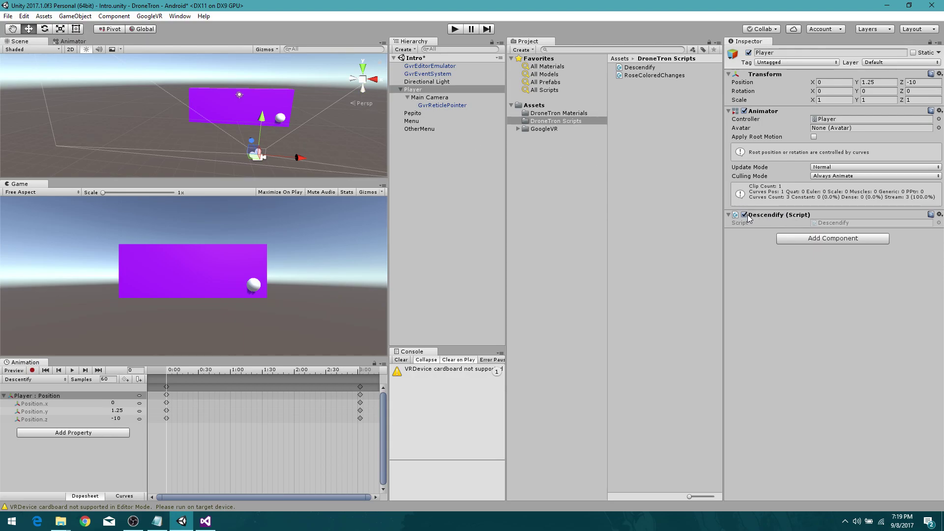
Test the scene in play mode, stop it, and return to the Descendify script in Visual Studio.
{"action": "left_click", "coordinate": [455, 28]}
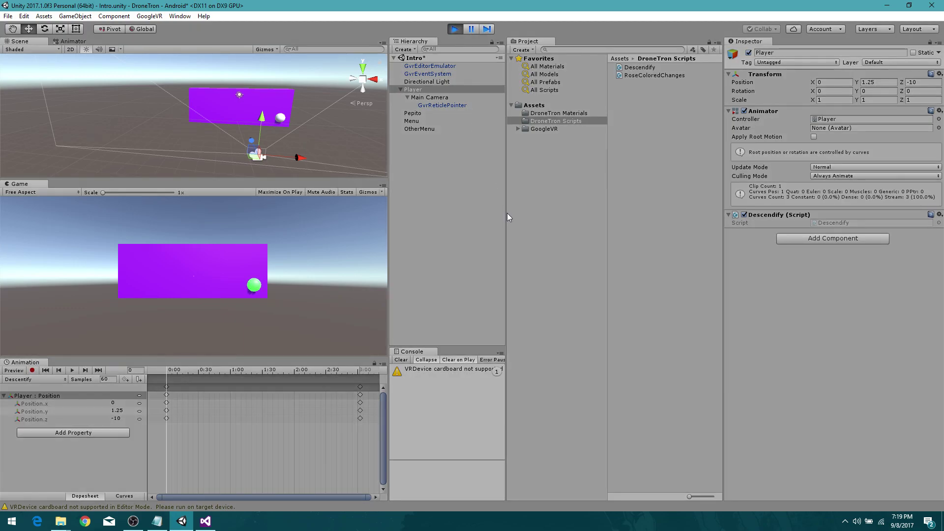
{"action": "left_click", "coordinate": [454, 28]}
{"action": "left_click", "coordinate": [205, 521]}
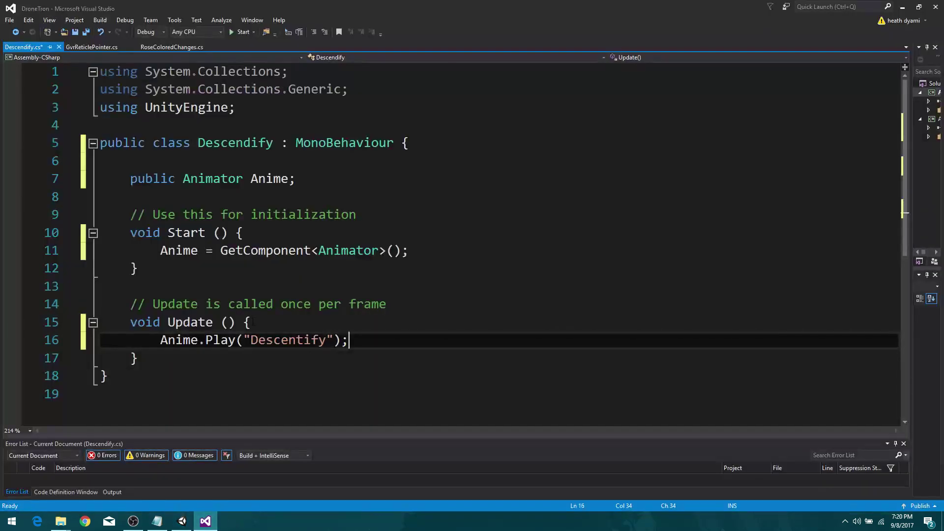
Try Animation as the component type in the Start method's GetComponent call and save the script.
{"action": "left_click_drag", "start_coordinate": [365, 251], "coordinate": [378, 252]}
{"action": "type", "text": "ion"}
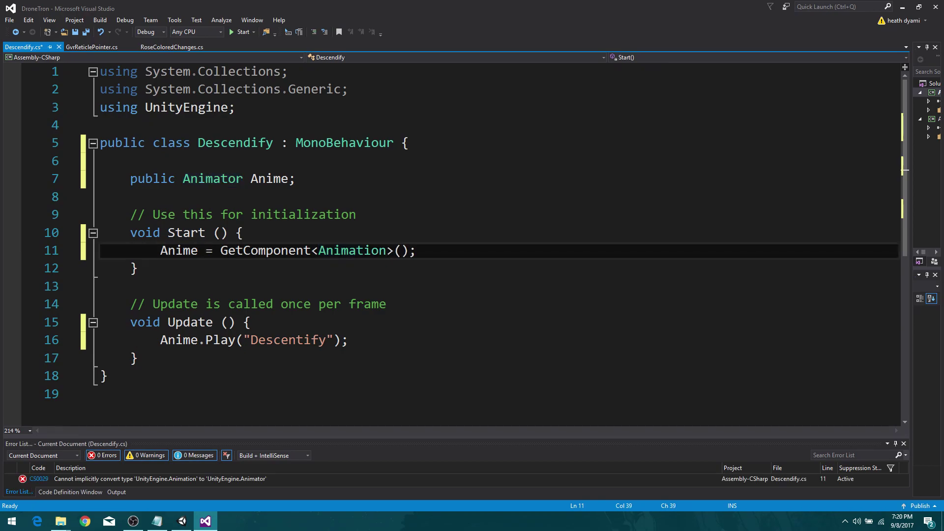
{"action": "left_click", "coordinate": [615, 244]}
{"action": "key", "text": "ctrl+s"}
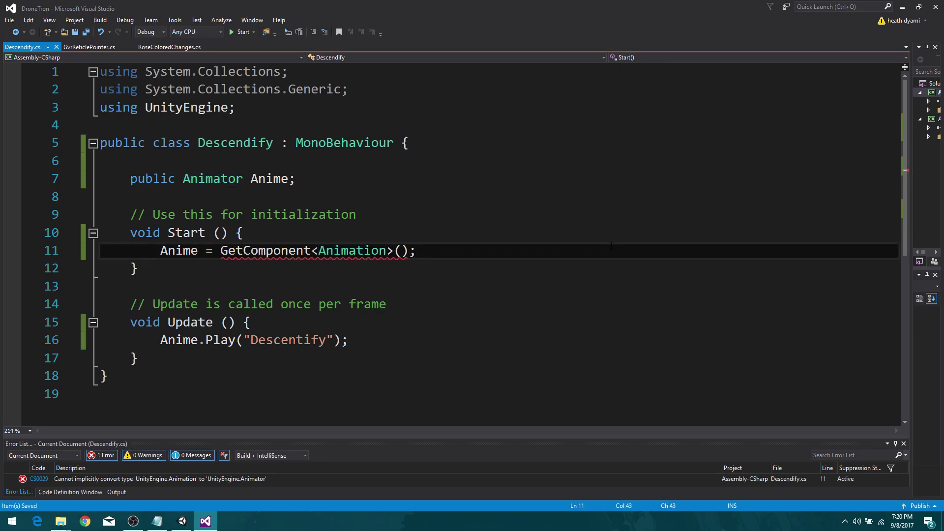
Change the component type in the Start method's GetComponent call back to Animator.
{"action": "left_click", "coordinate": [349, 251]}
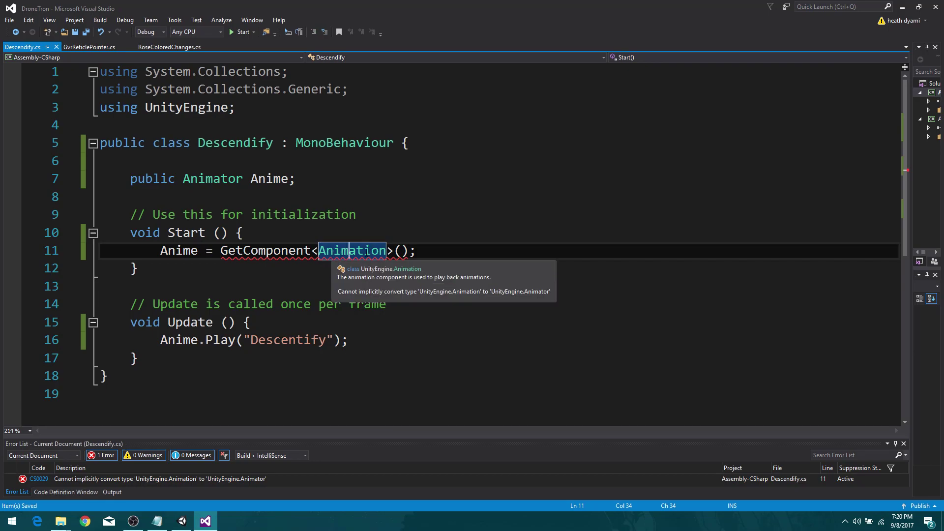
{"action": "left_click_drag", "start_coordinate": [349, 251], "coordinate": [386, 251]}
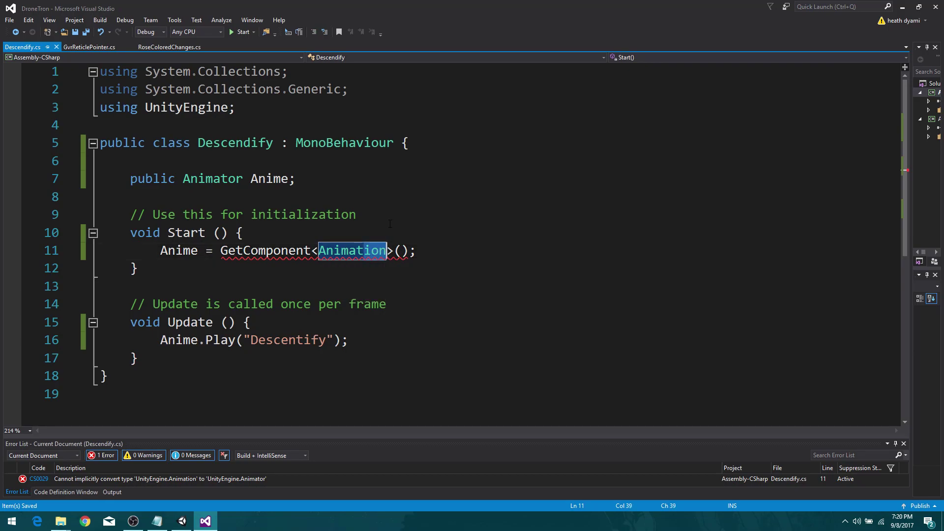
{"action": "type", "text": "ator"}
{"action": "key", "text": "Down"}
{"action": "key", "text": "Down"}
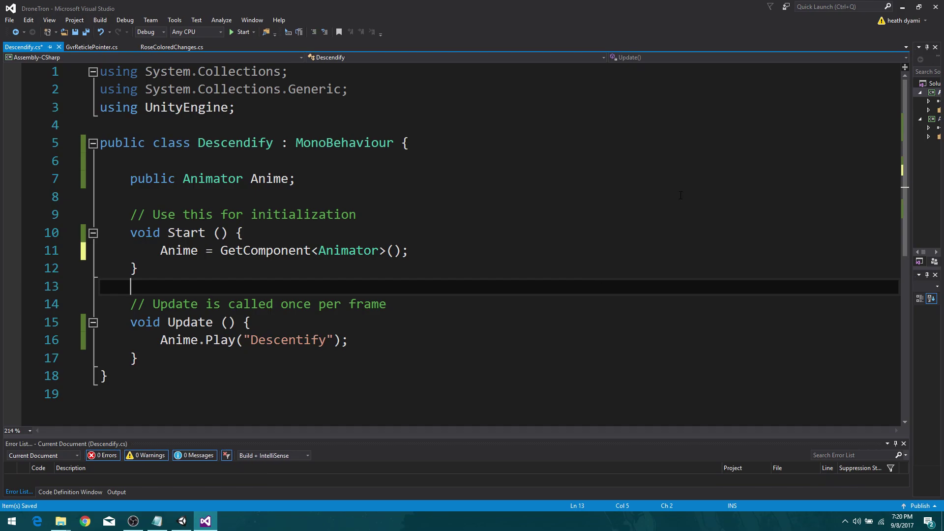
Switch to Unity and assign Player as the Anime animator of the Player's Descendify script component.
{"action": "left_click", "coordinate": [902, 6]}
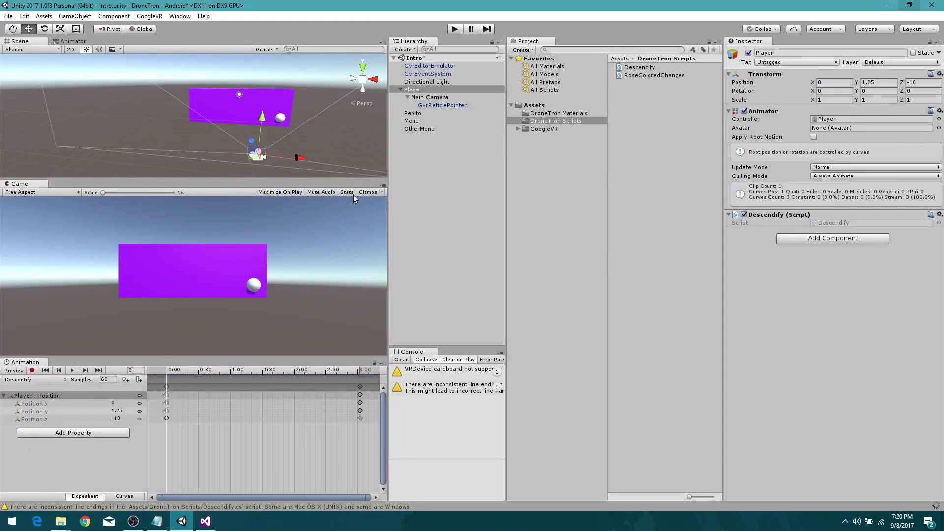
{"action": "left_click", "coordinate": [772, 215]}
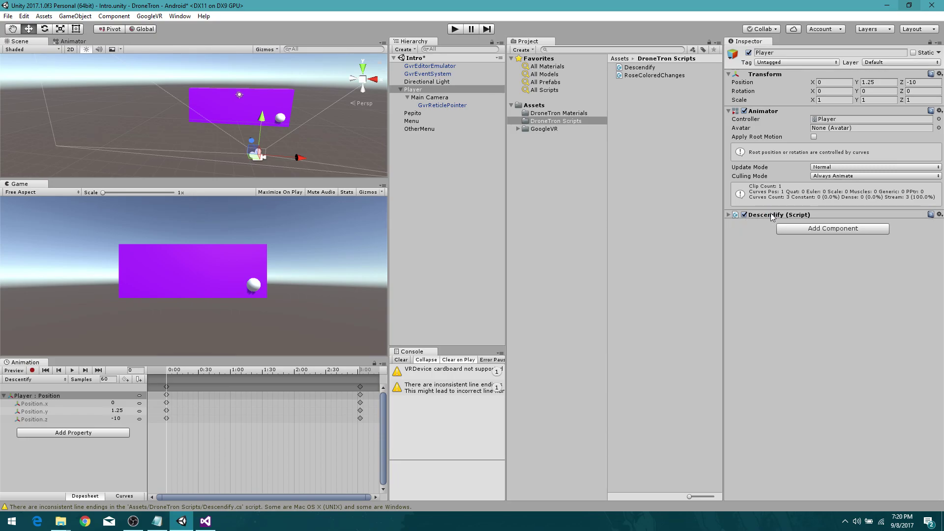
{"action": "left_click", "coordinate": [728, 215]}
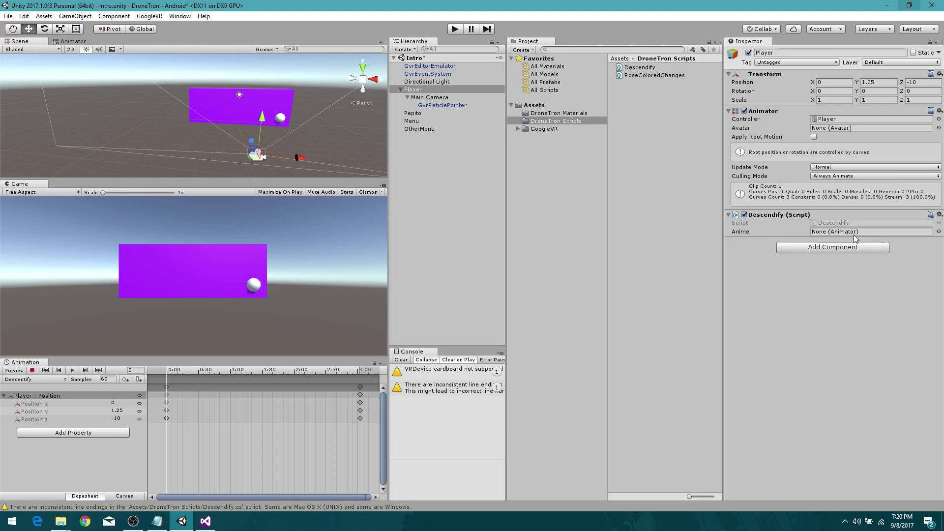
{"action": "left_click", "coordinate": [938, 232]}
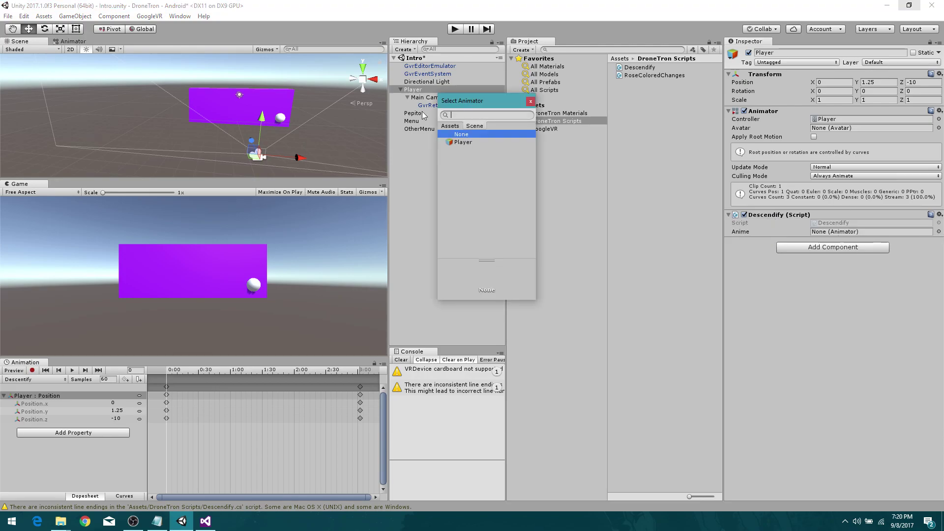
{"action": "double_click", "coordinate": [463, 142]}
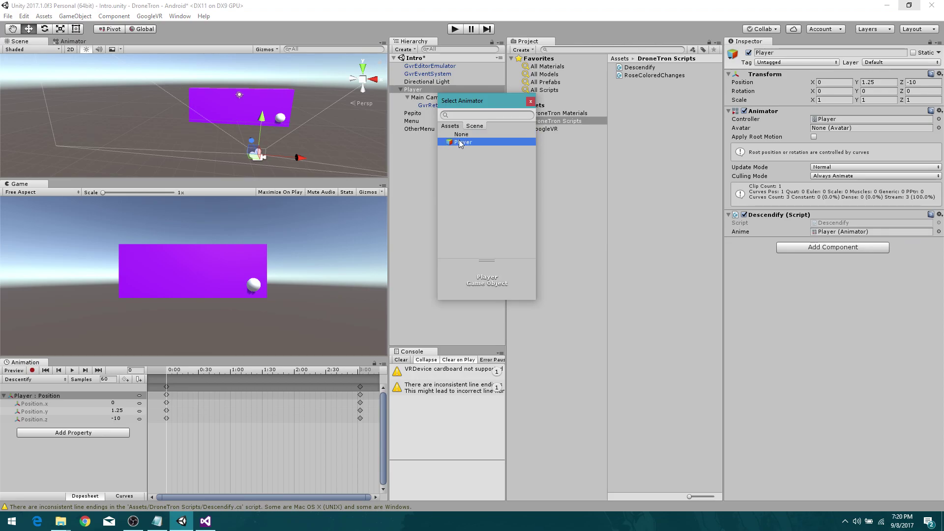
Disable the Descendify script component on the Player, running the scene in play mode before and after the change.
{"action": "left_click", "coordinate": [451, 29]}
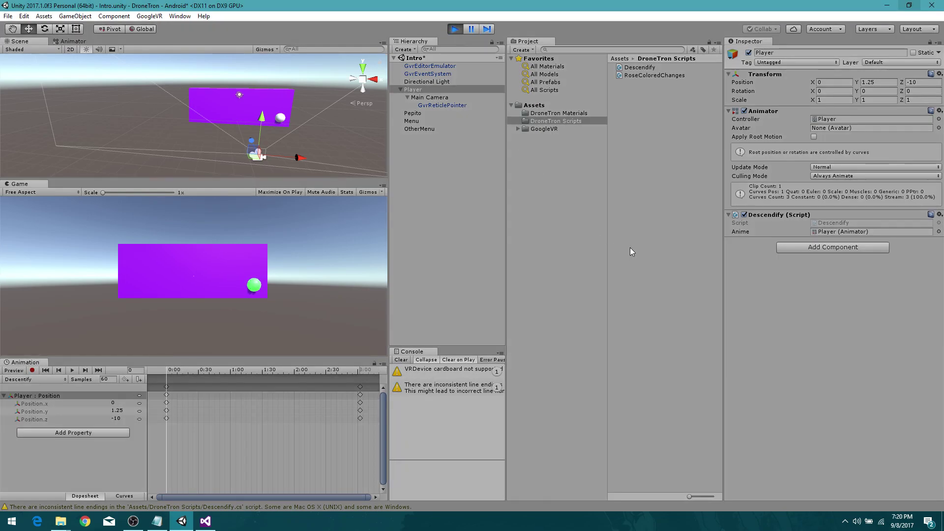
{"action": "left_click", "coordinate": [455, 29]}
{"action": "left_click", "coordinate": [745, 215]}
{"action": "left_click", "coordinate": [455, 29]}
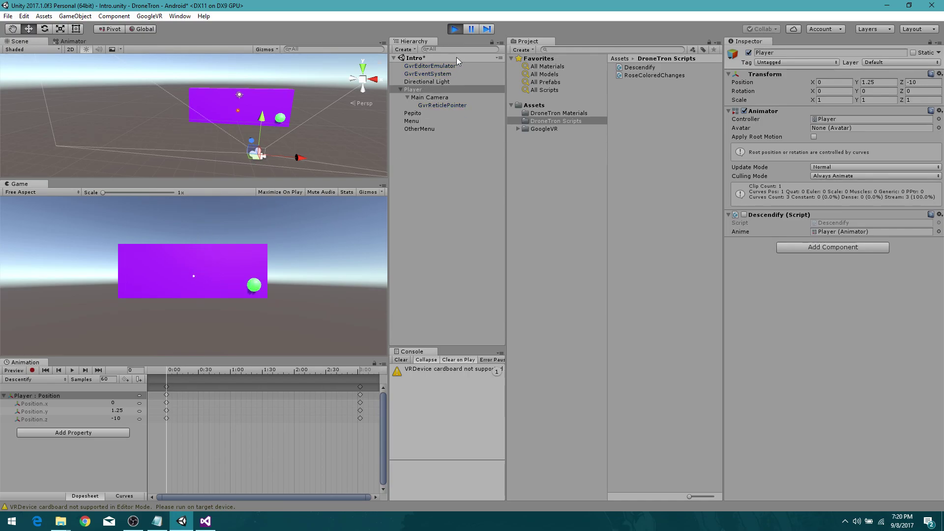
{"action": "left_click", "coordinate": [449, 30]}
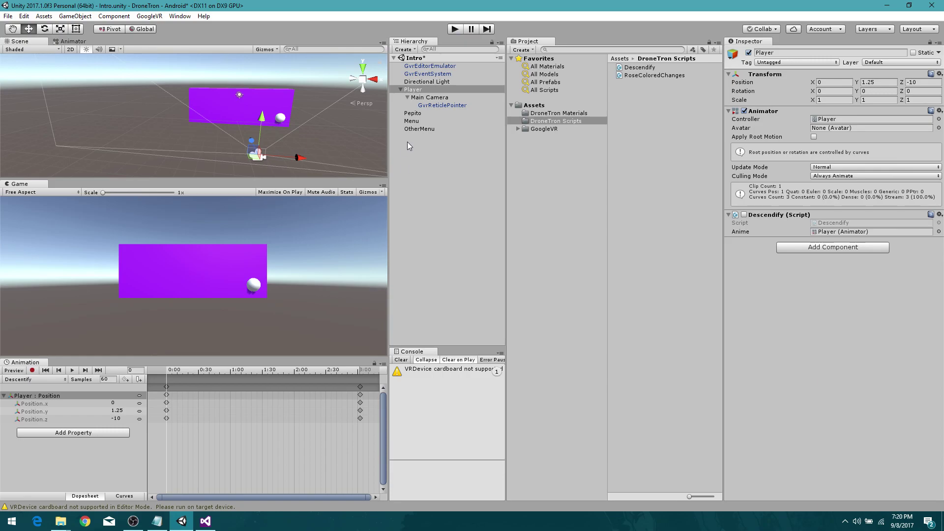
Select Pepito and add a second action to the Pointer Exit event of its Event Trigger.
{"action": "left_click", "coordinate": [416, 114]}
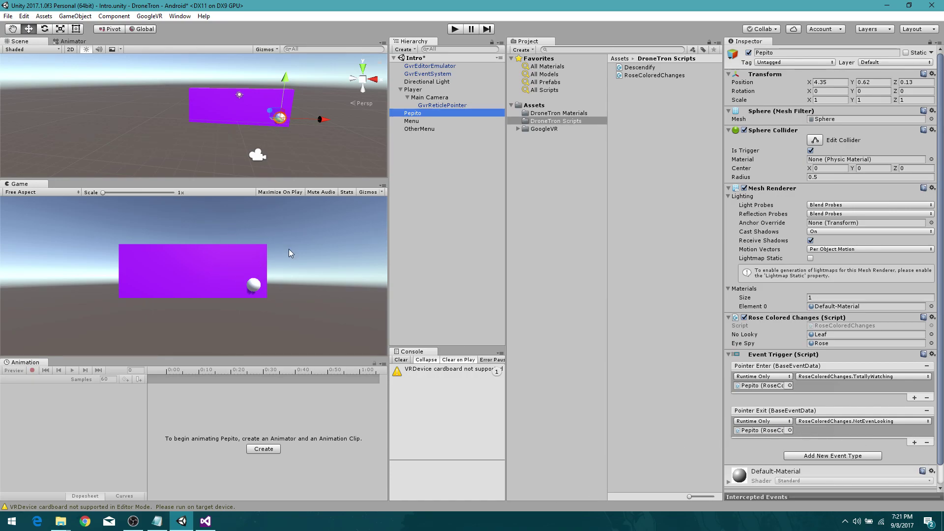
{"action": "left_click", "coordinate": [416, 90]}
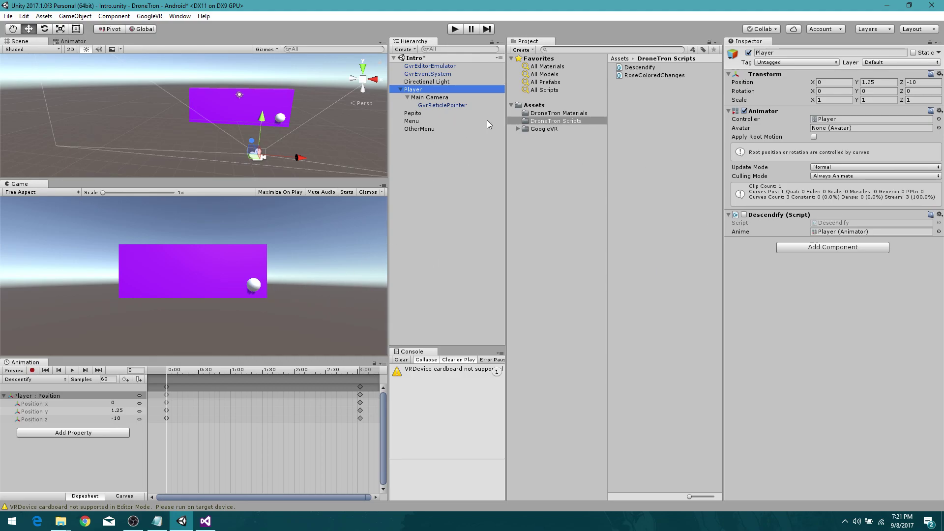
{"action": "left_click", "coordinate": [412, 114]}
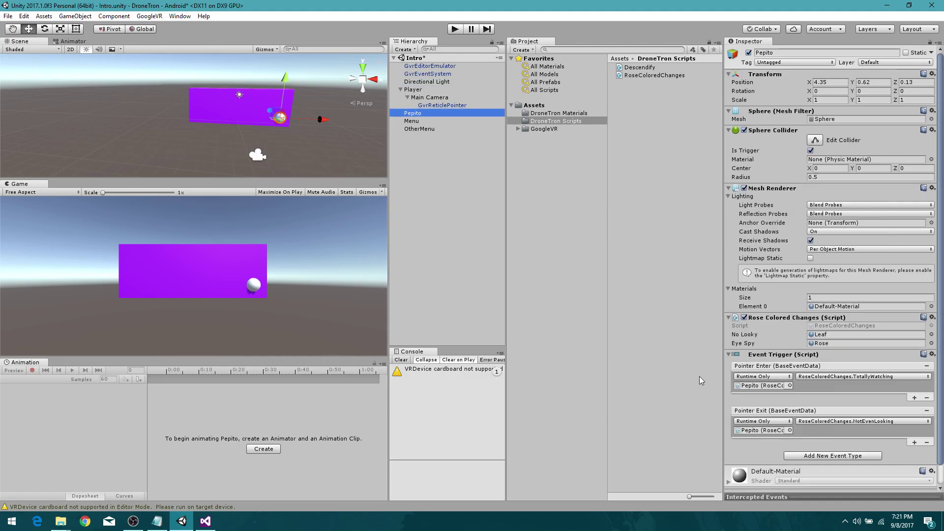
{"action": "scroll", "coordinate": [840, 430], "scroll_direction": "down", "scroll_amount": 1}
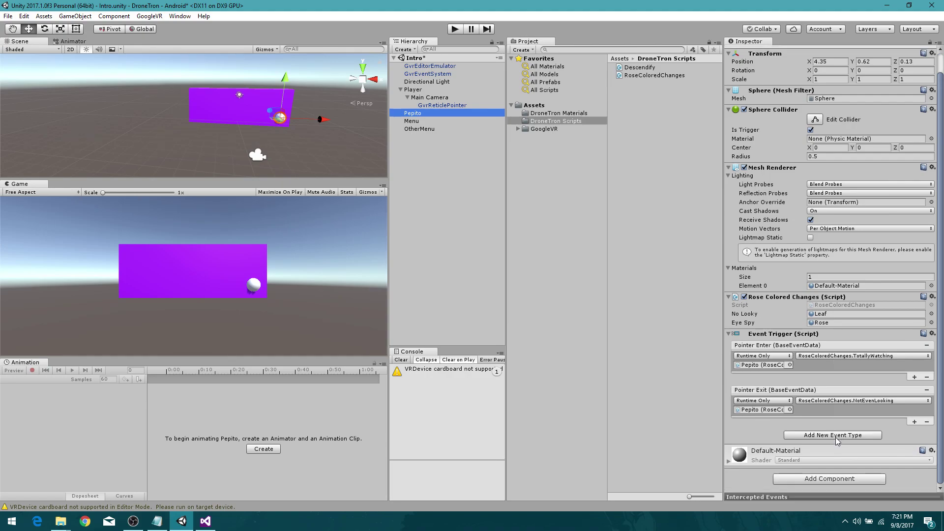
{"action": "left_click", "coordinate": [914, 422]}
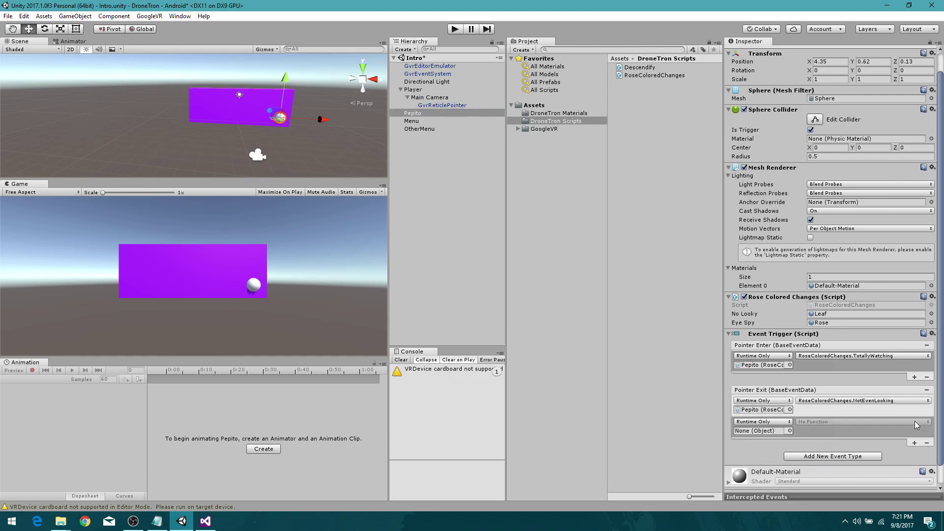
{"action": "left_click", "coordinate": [790, 431]}
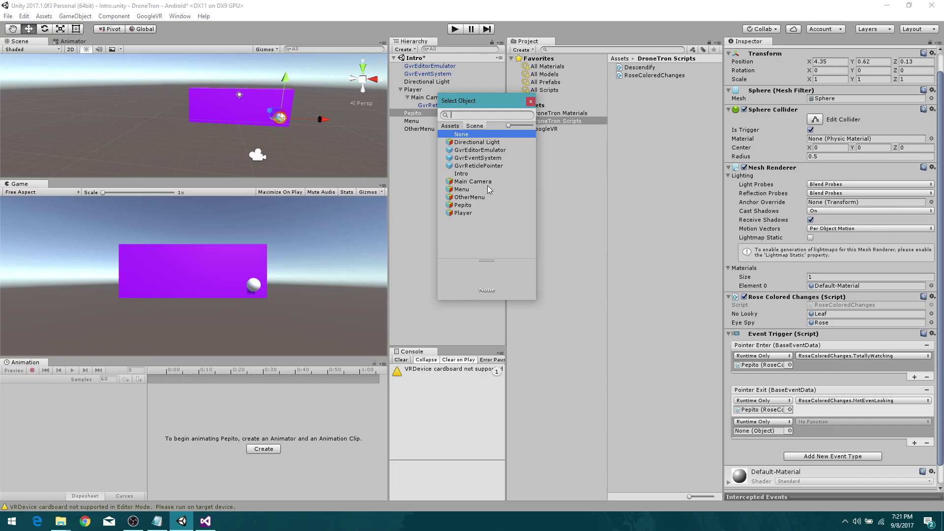
{"action": "left_click", "coordinate": [531, 101]}
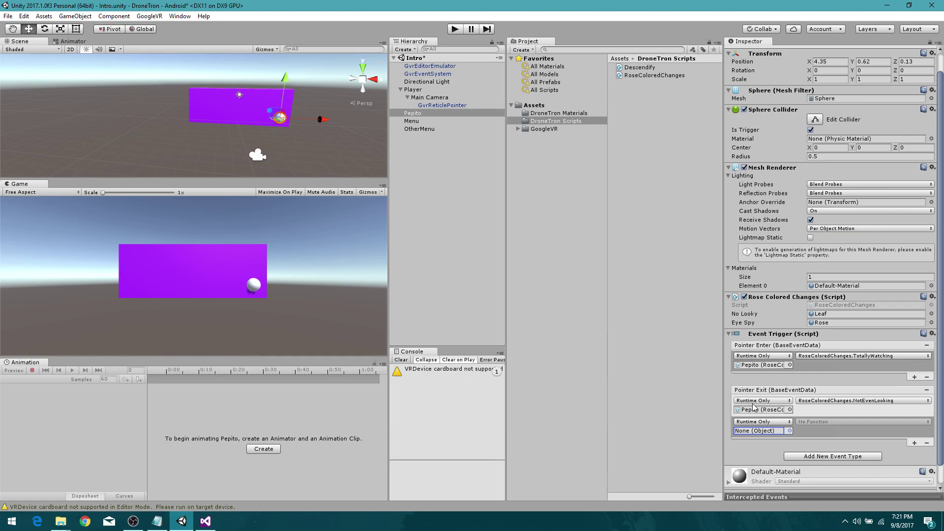
{"action": "left_click", "coordinate": [789, 410]}
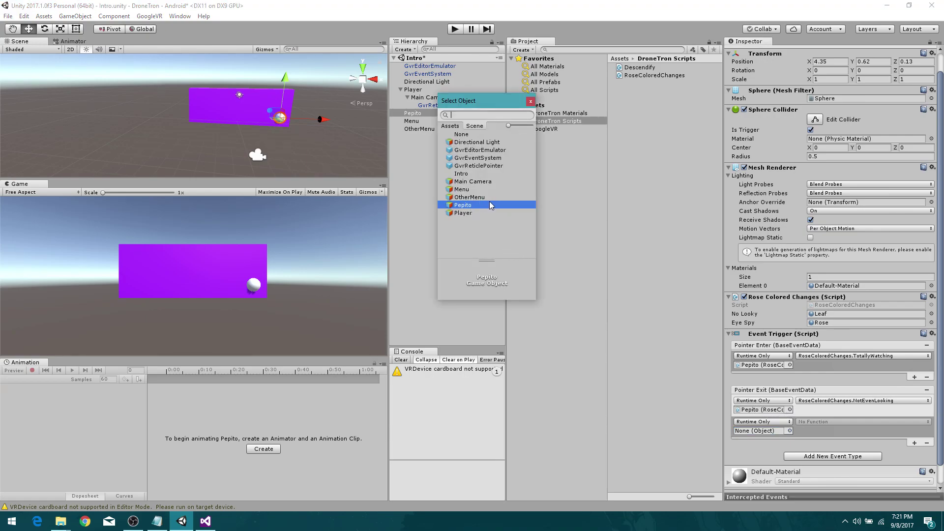
{"action": "left_click", "coordinate": [530, 101]}
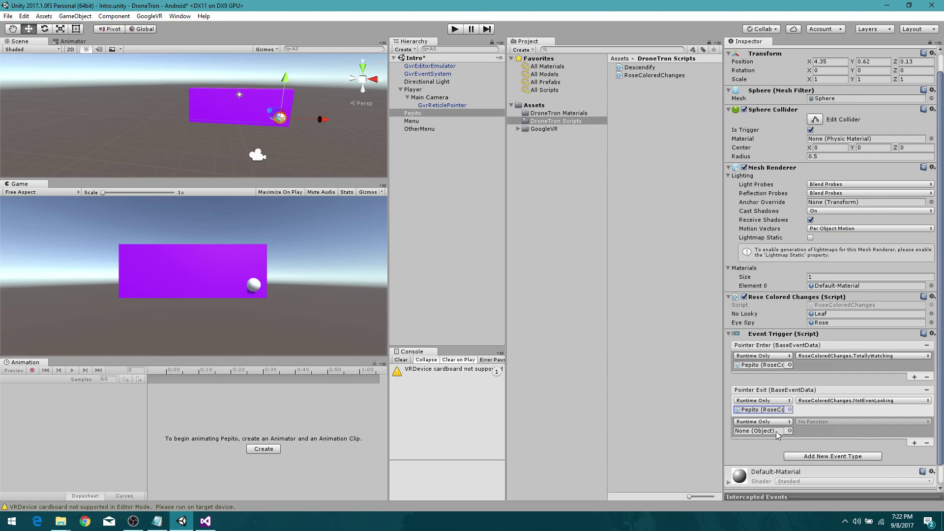
Target the new Pointer Exit action at Player and make it set Descendify's enabled property to true.
{"action": "left_click", "coordinate": [790, 431]}
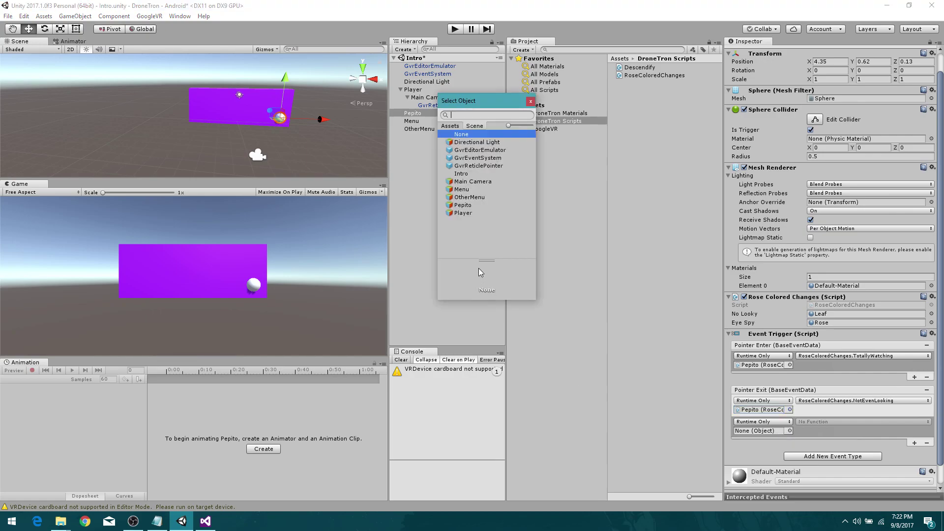
{"action": "left_click", "coordinate": [452, 213]}
{"action": "double_click", "coordinate": [451, 213]}
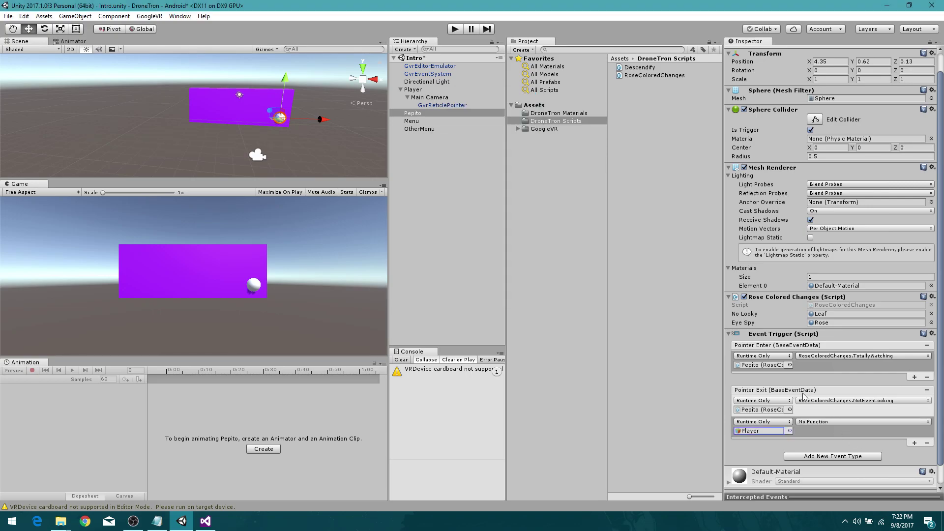
{"action": "left_click", "coordinate": [825, 422]}
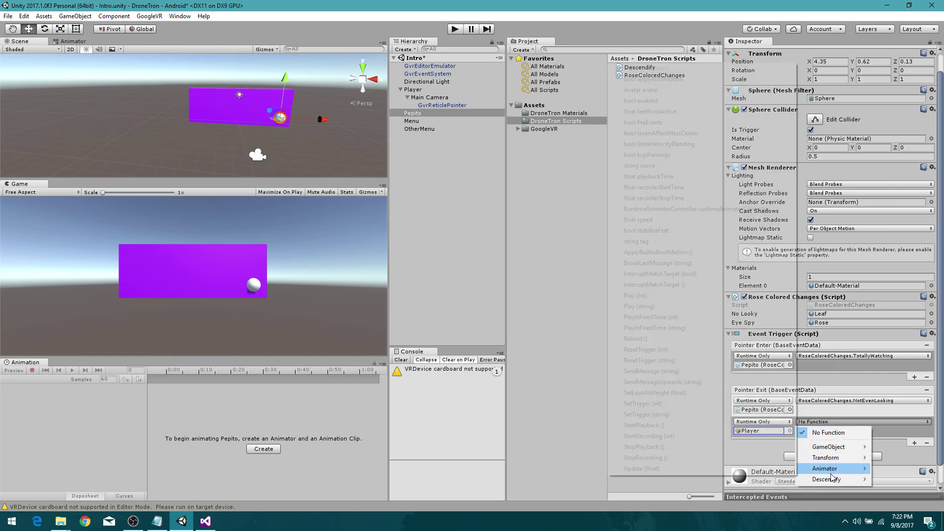
{"action": "mouse_move", "coordinate": [831, 479]}
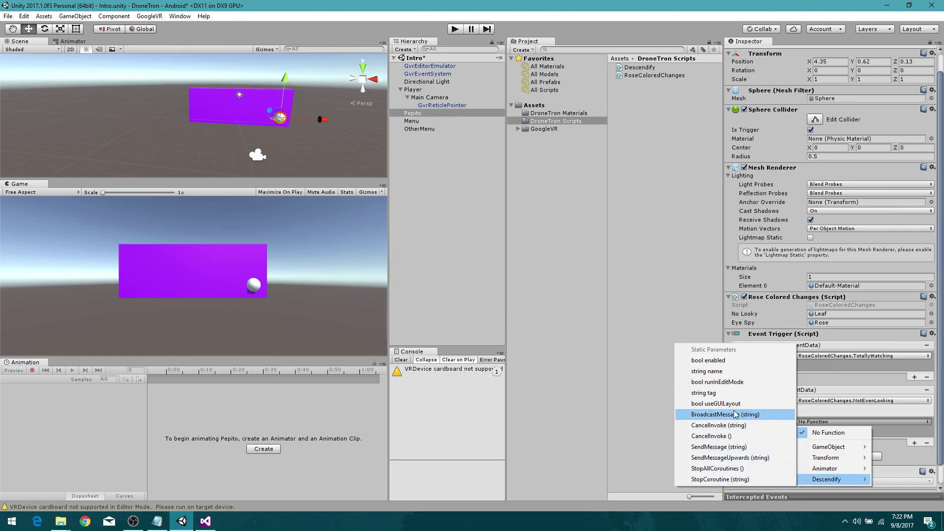
{"action": "left_click", "coordinate": [721, 362]}
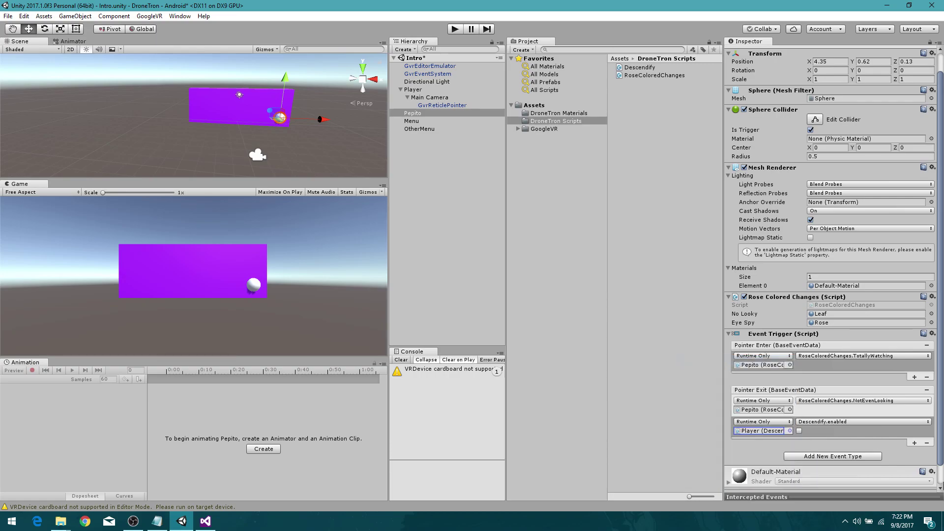
{"action": "left_click", "coordinate": [799, 430]}
Select the Player and test the scene in play mode, moving the view onto Pepito and away from it, and stop playback.
{"action": "left_click", "coordinate": [414, 91]}
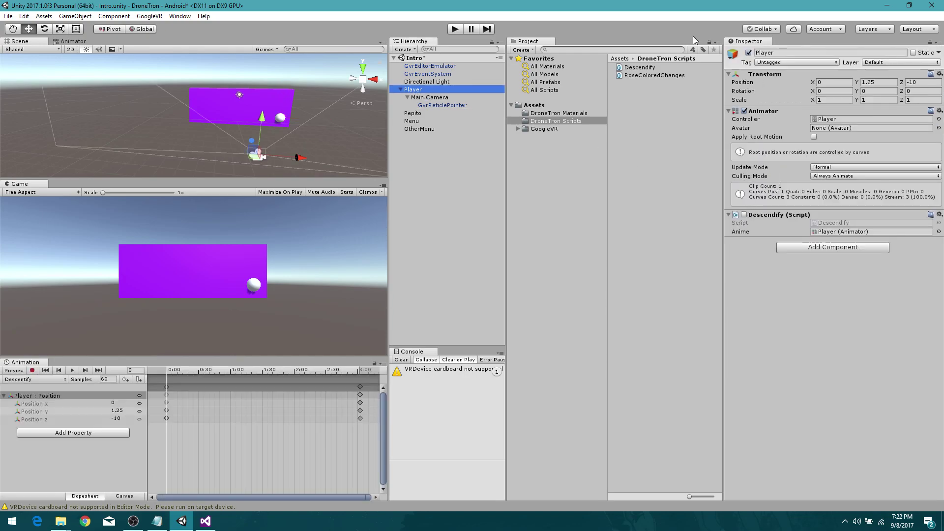
{"action": "key", "text": "ctrl+p"}
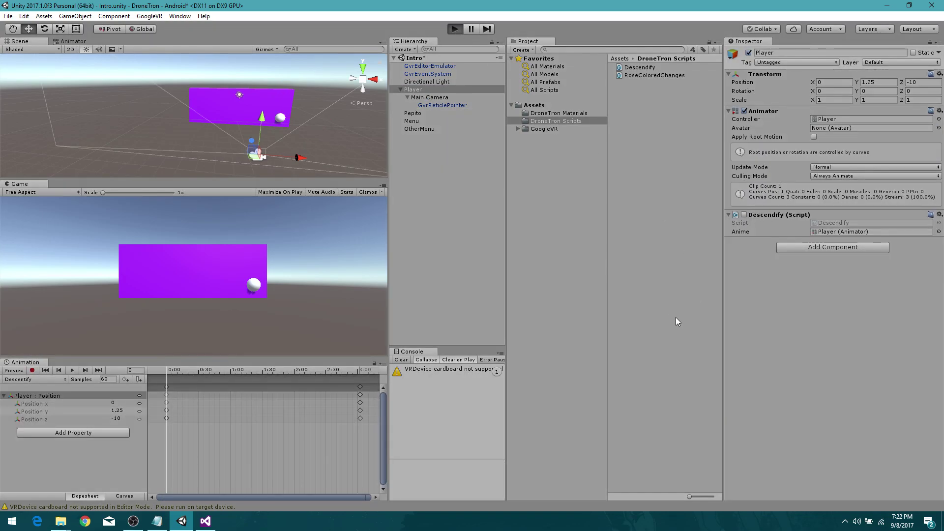
{"action": "key", "text": "alt"}
{"action": "key", "text": "alt"}
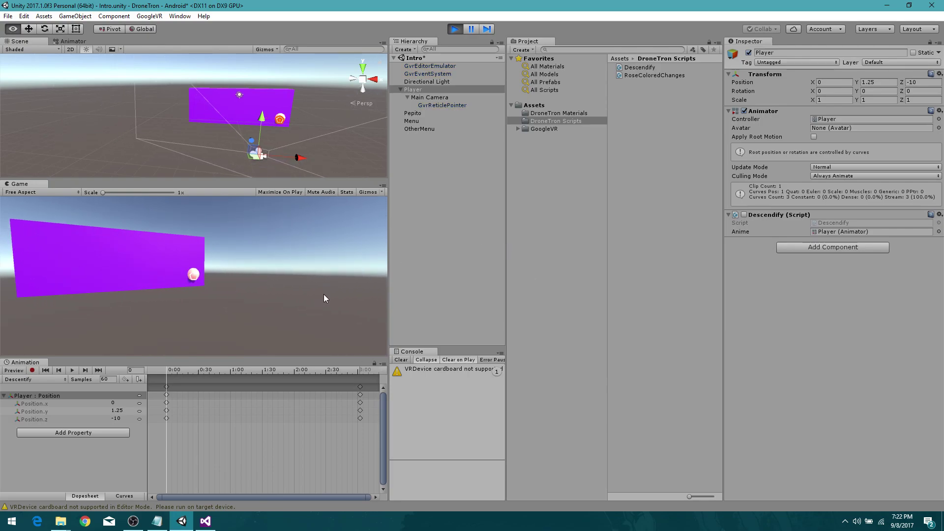
{"action": "left_click", "coordinate": [324, 294]}
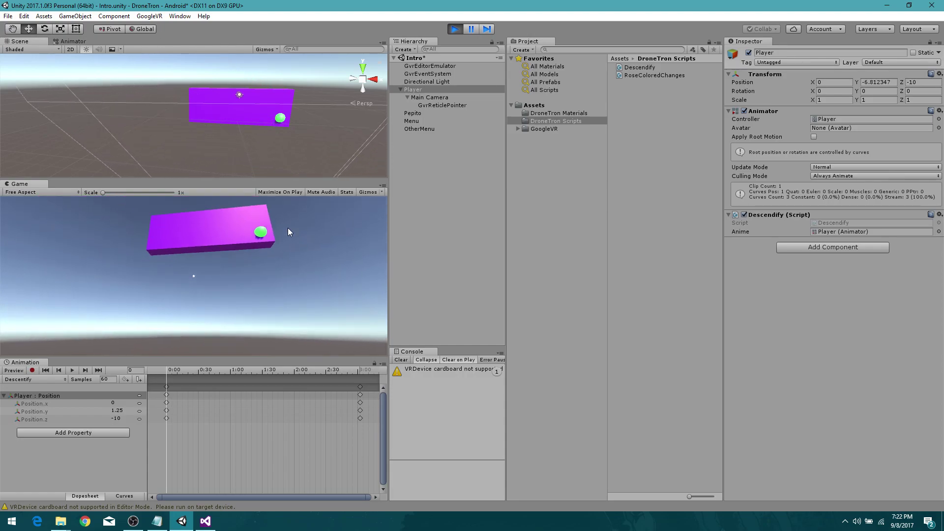
{"action": "key", "text": "alt"}
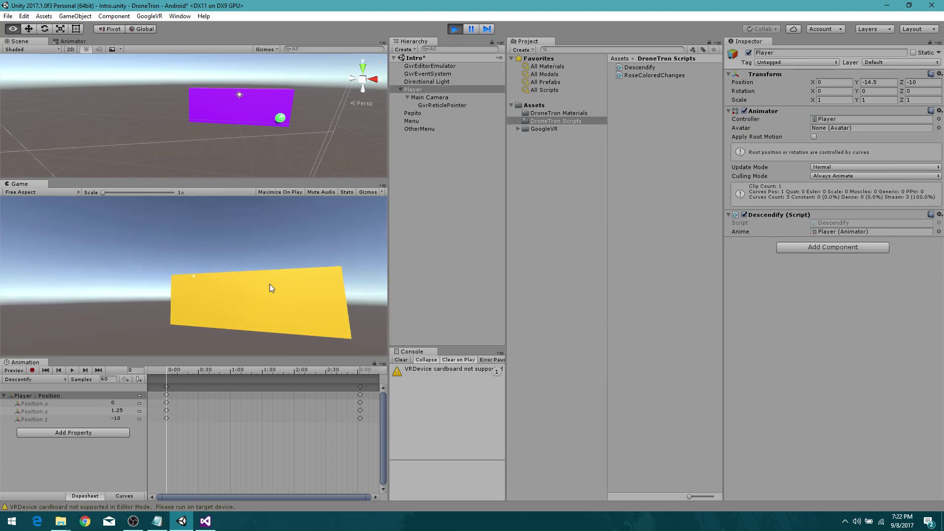
{"action": "key", "text": "alt"}
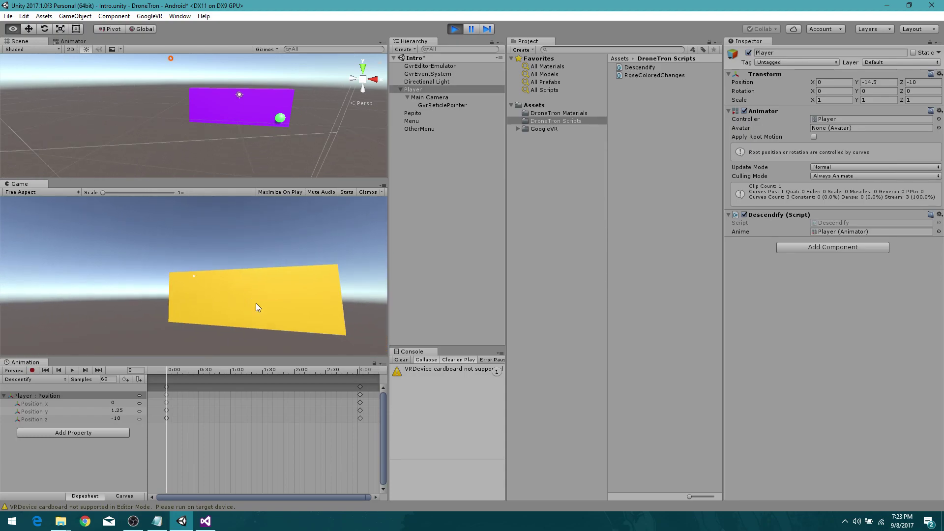
{"action": "key", "text": "alt"}
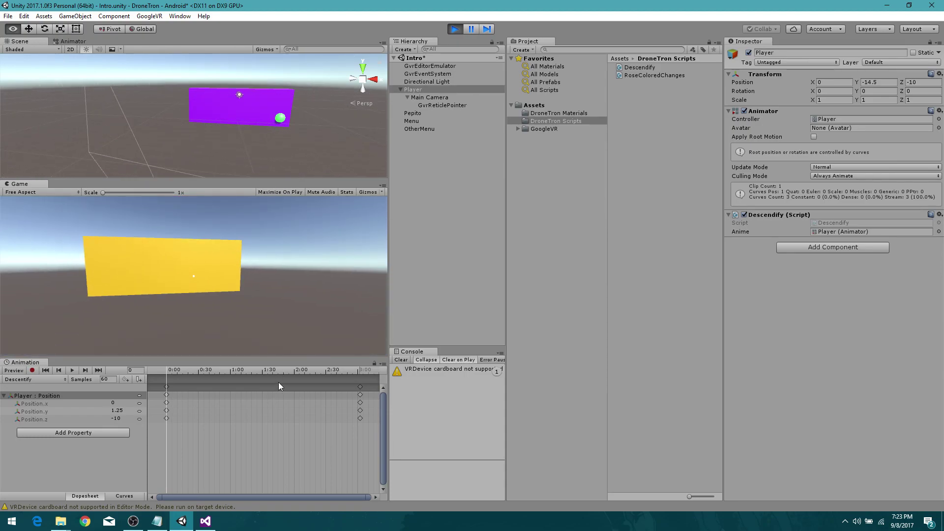
{"action": "left_click", "coordinate": [453, 29]}
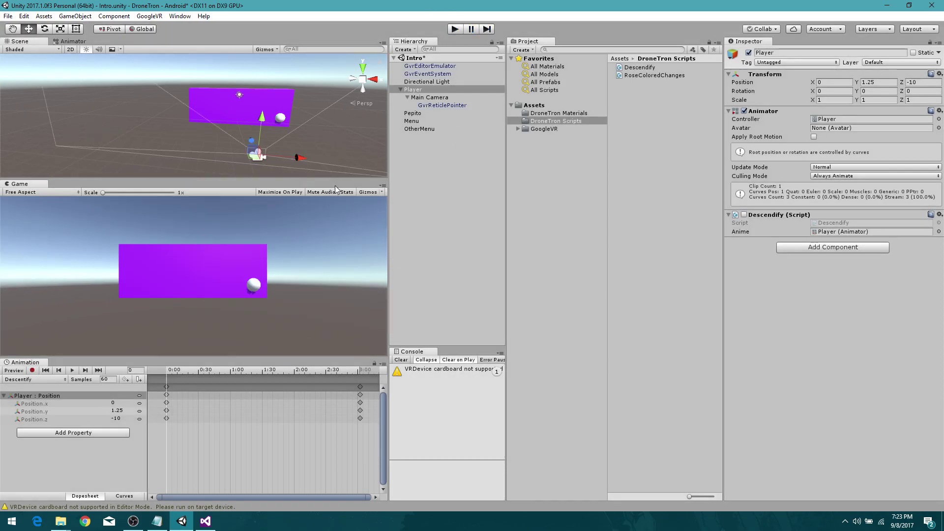
Scrub the Descentify animation timeline to frame 38, then review the Descendify script in Visual Studio and return to Unity.
{"action": "left_click_drag", "start_coordinate": [182, 370], "coordinate": [207, 408]}
{"action": "left_click", "coordinate": [205, 522]}
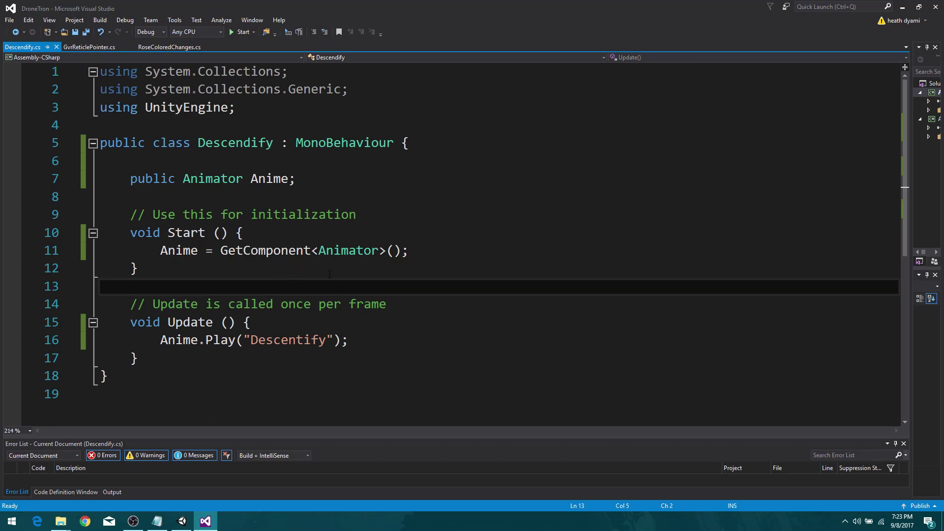
{"action": "scroll", "coordinate": [224, 248], "scroll_direction": "down", "scroll_amount": 3}
{"action": "scroll", "coordinate": [222, 253], "scroll_direction": "up", "scroll_amount": 2}
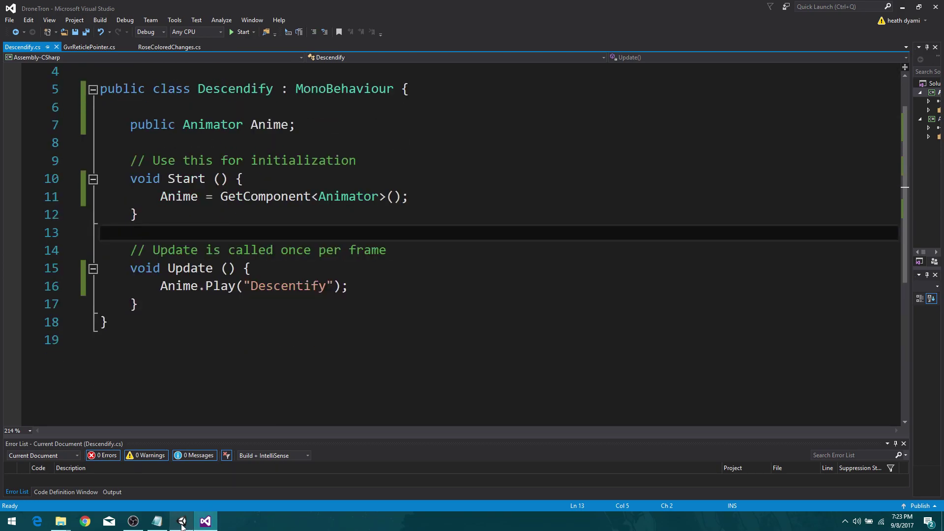
{"action": "left_click", "coordinate": [181, 521]}
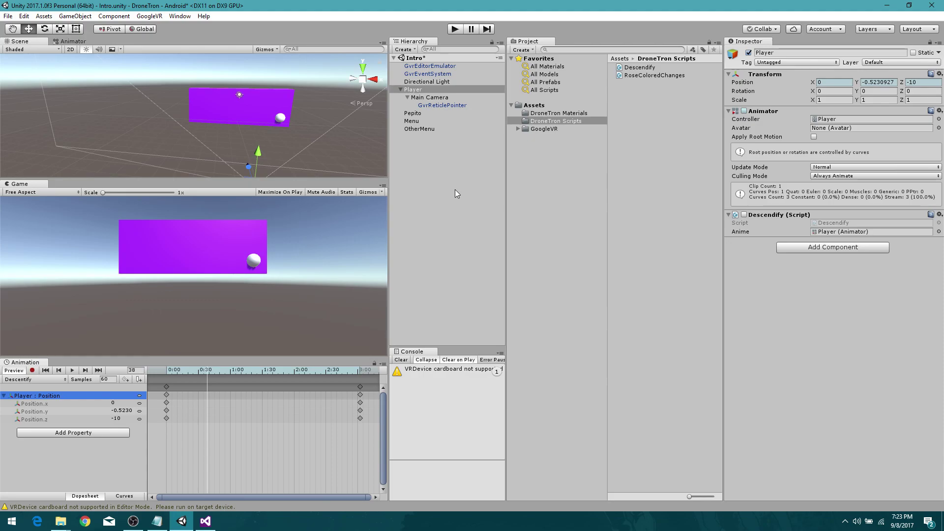
Test the scene in play mode, moving the view off Pepito, around the yellow block and back up to Pepito, and stop playback.
{"action": "left_click", "coordinate": [454, 29]}
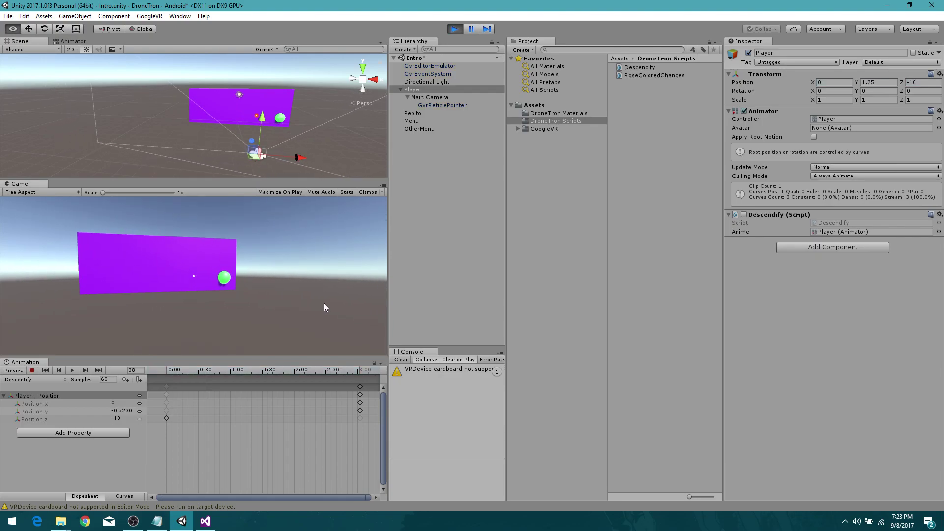
{"action": "left_click", "coordinate": [338, 305]}
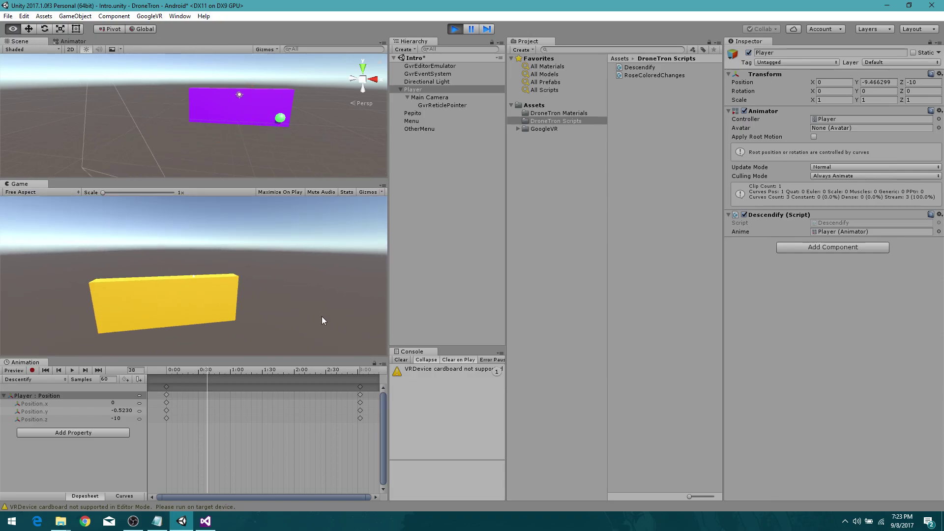
{"action": "key", "text": "alt"}
{"action": "key", "text": "alt"}
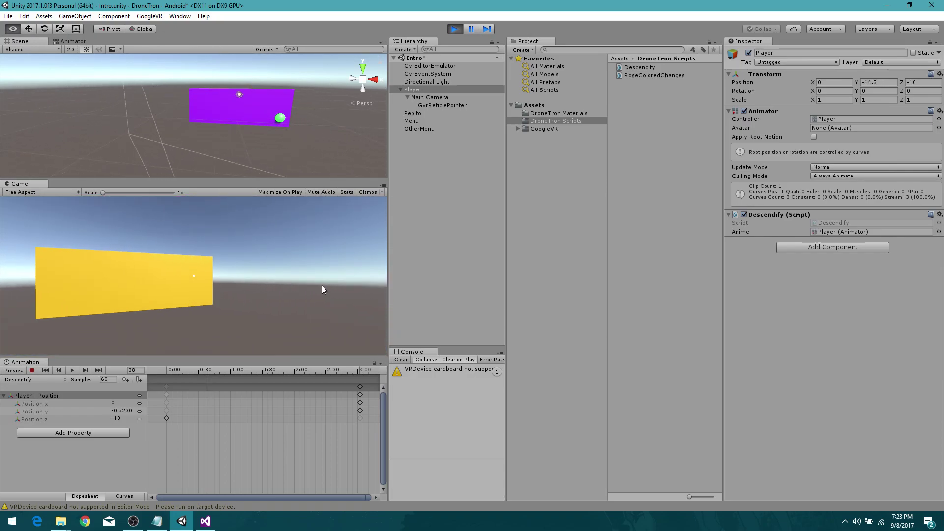
{"action": "key", "text": "alt"}
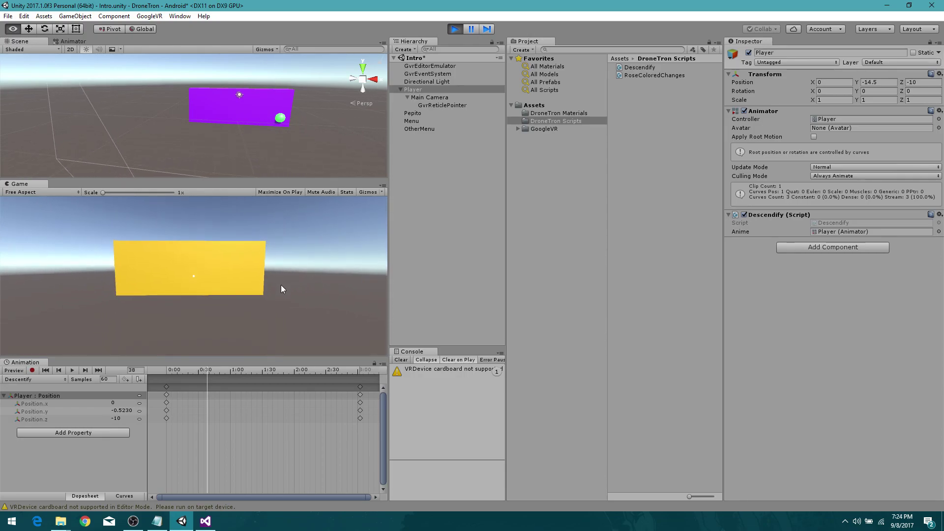
{"action": "key", "text": "alt"}
{"action": "key", "text": "alt"}
{"action": "key", "text": "alt"}
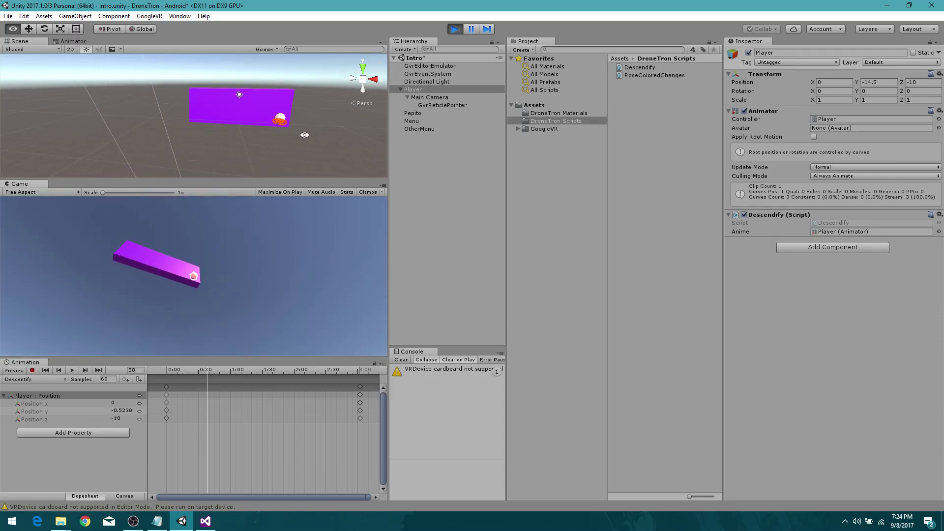
{"action": "key", "text": "alt"}
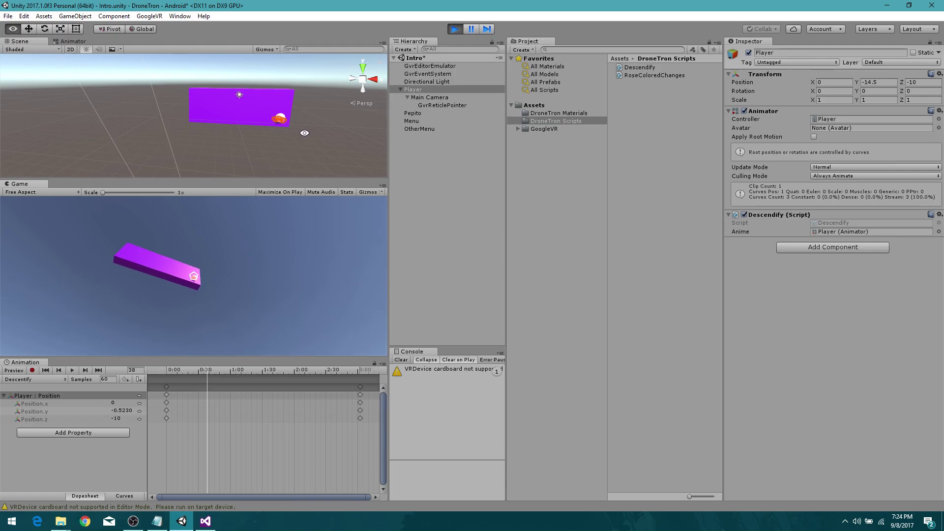
{"action": "key", "text": "alt"}
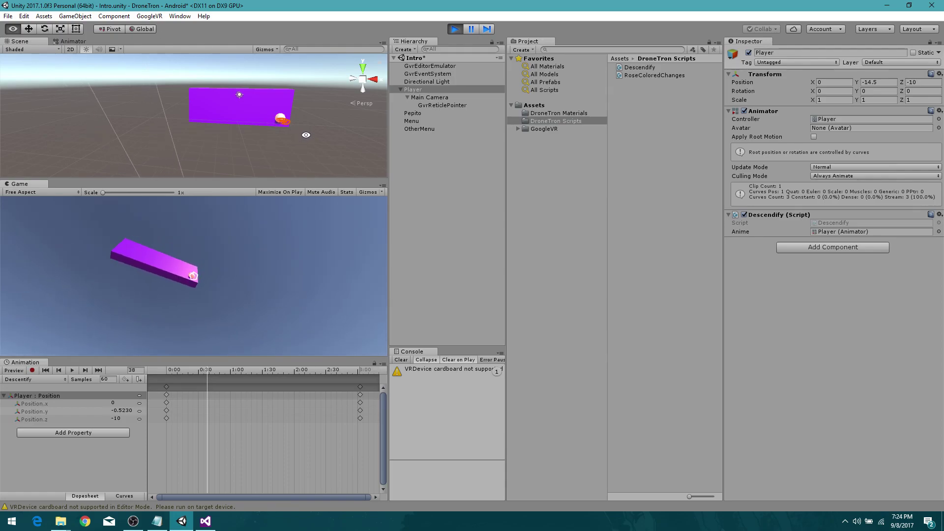
{"action": "key", "text": "ctrl+p"}
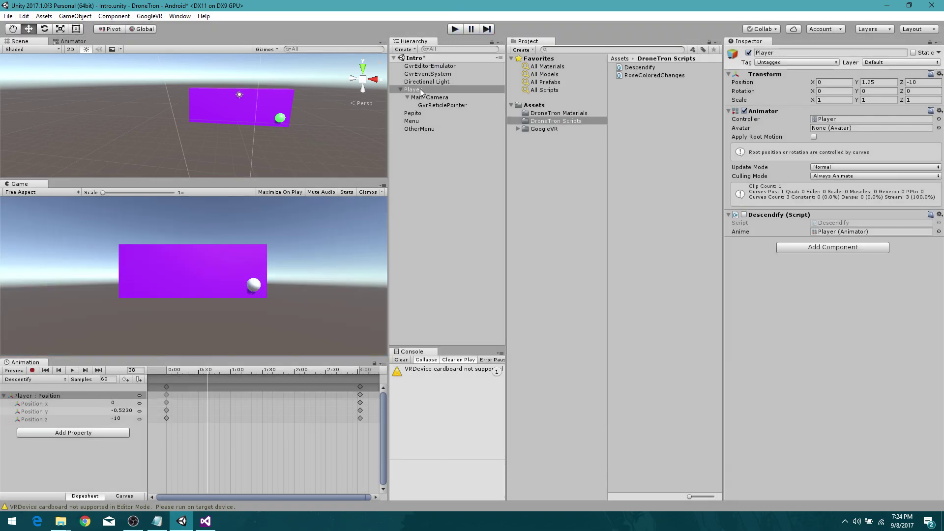
Run the scene again, aim the view at Pepito and move it away to trigger the descent, and stop playback.
{"action": "left_click", "coordinate": [454, 29]}
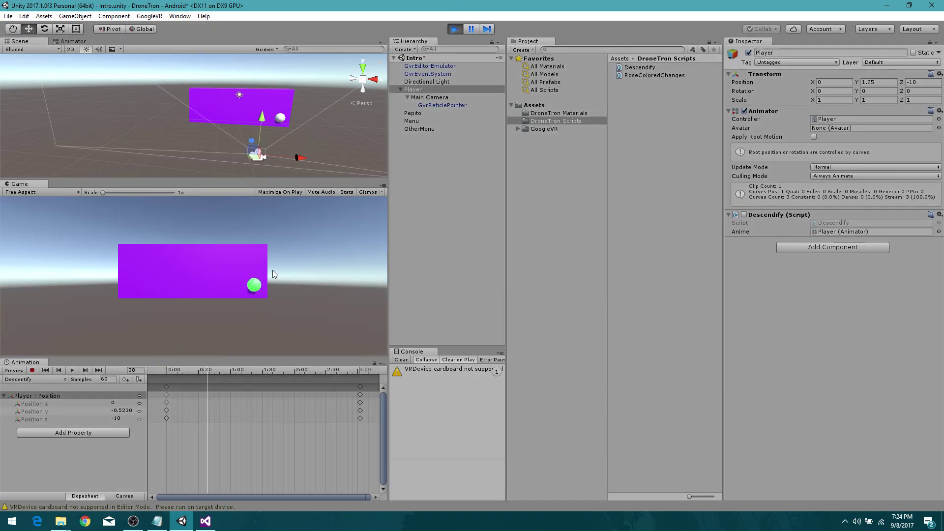
{"action": "key", "text": "alt"}
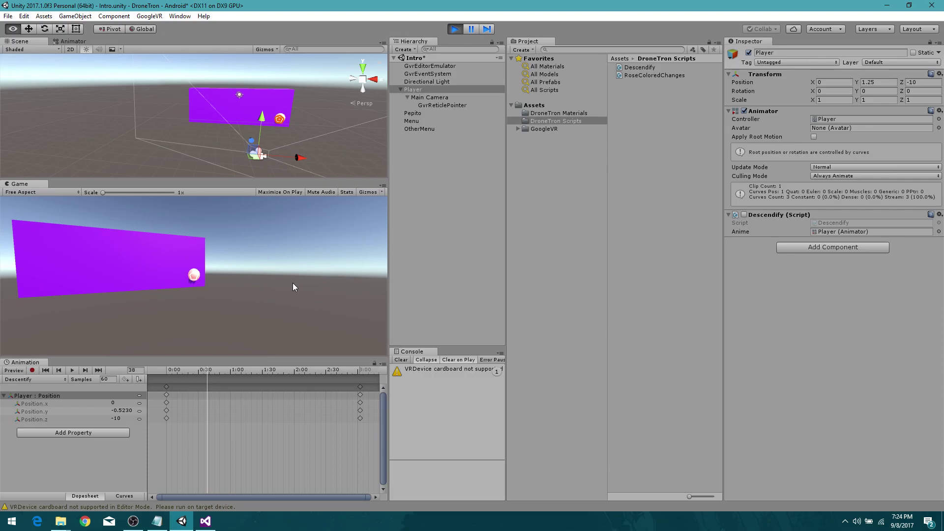
{"action": "left_click", "coordinate": [293, 282]}
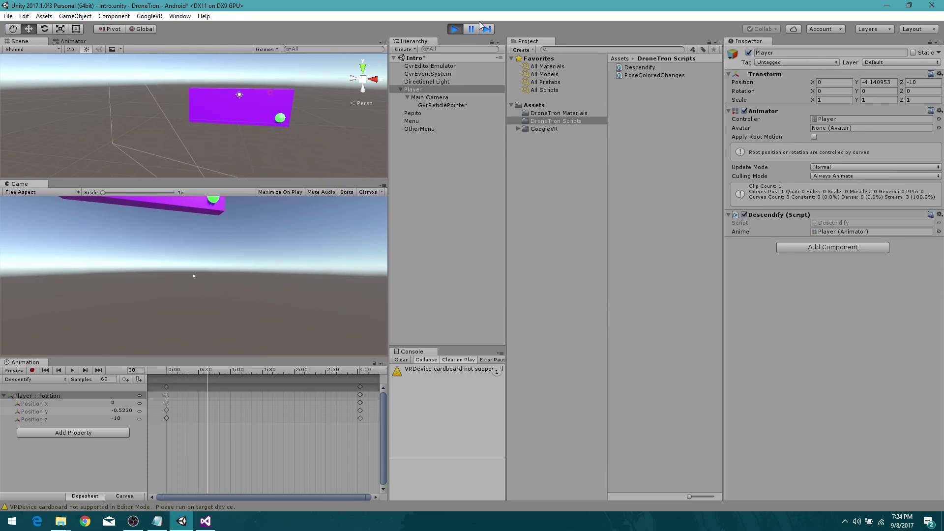
{"action": "left_click", "coordinate": [454, 29]}
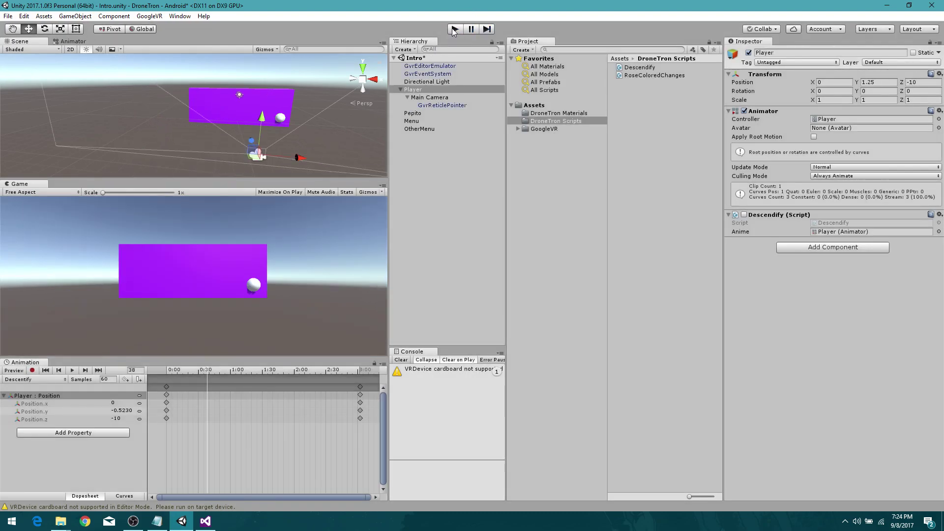
Replay the scene through the full descent triggered by leaving Pepito, look across the yellow block, and stop playback.
{"action": "left_click", "coordinate": [454, 29]}
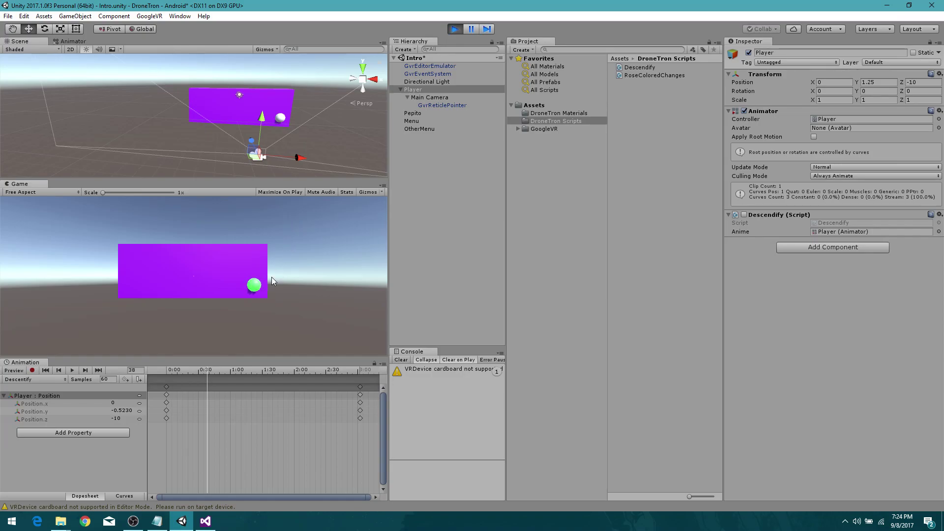
{"action": "key", "text": "alt"}
{"action": "key", "text": "alt"}
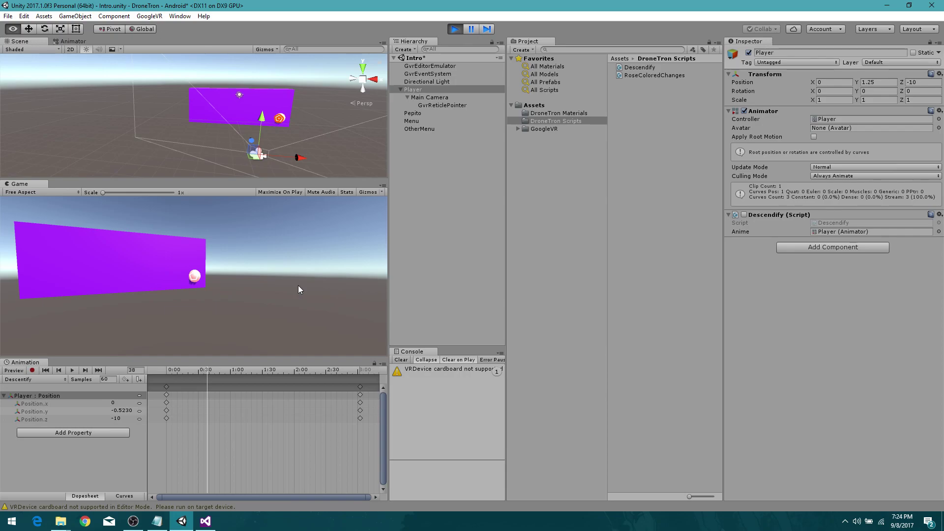
{"action": "left_click", "coordinate": [296, 284]}
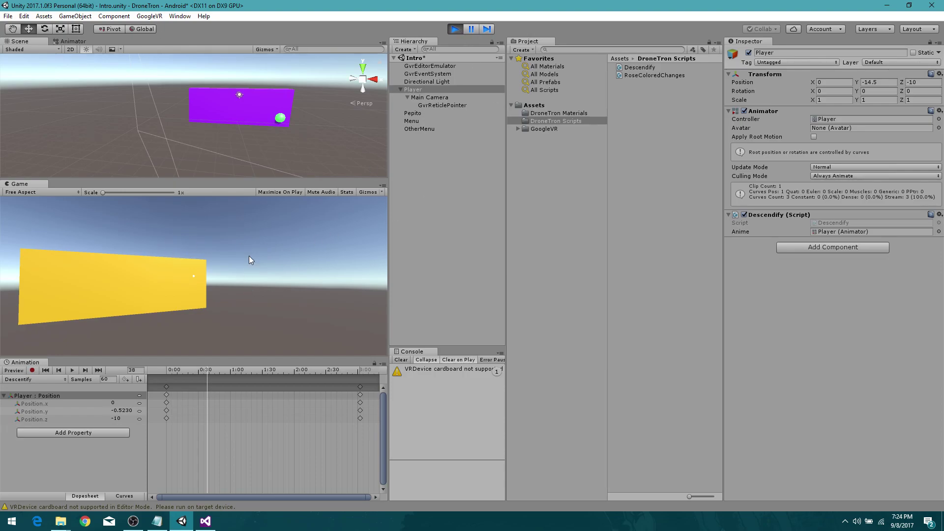
{"action": "key", "text": "alt"}
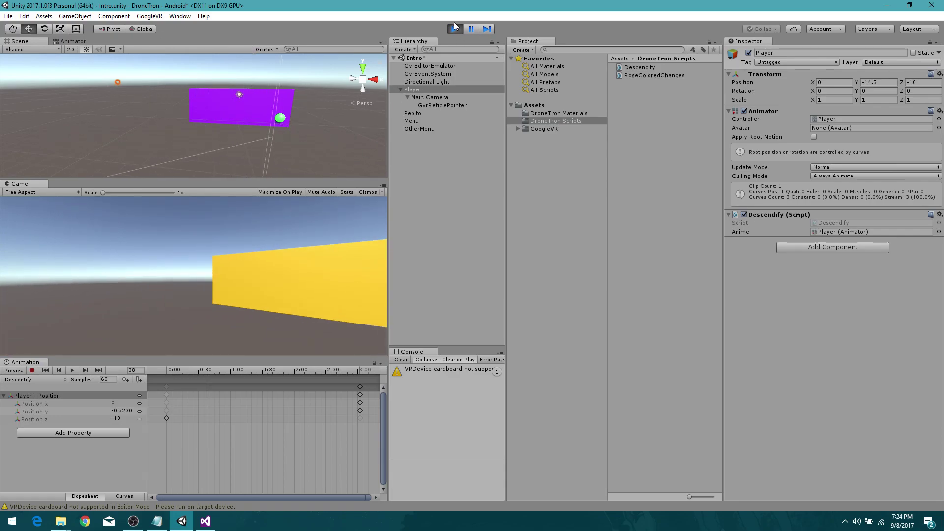
{"action": "left_click", "coordinate": [456, 28]}
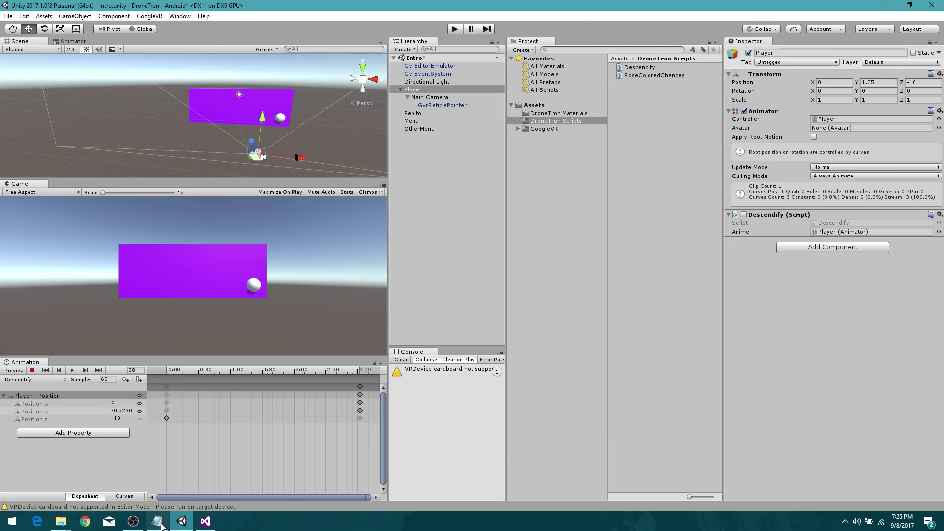
{"action": "left_click", "coordinate": [133, 521]}
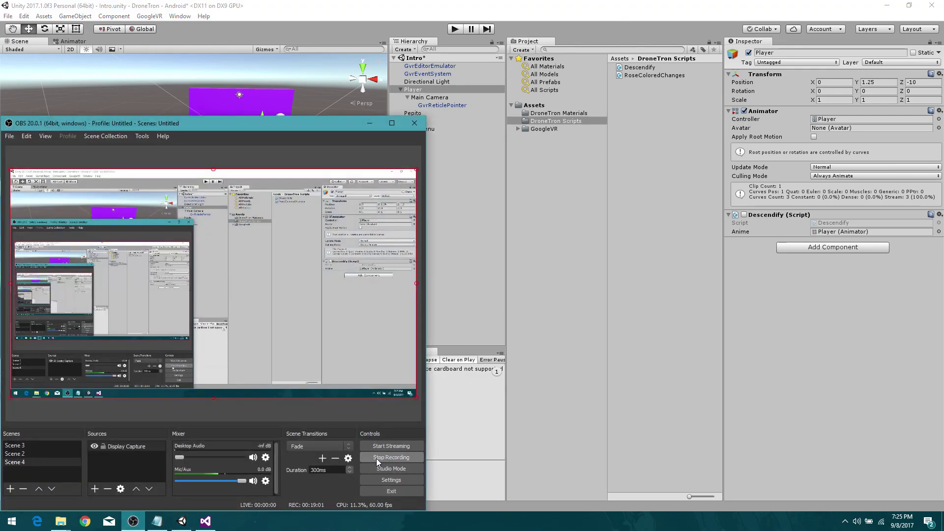